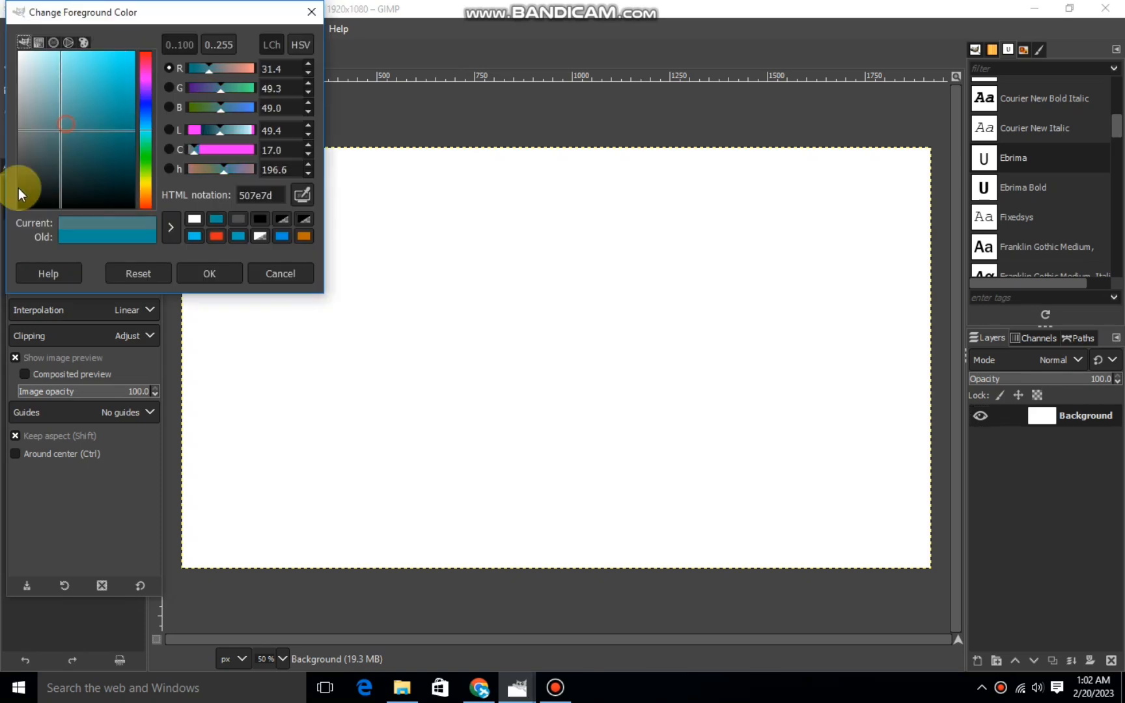
Set the foreground colour to black and add a new transparent layer above the background.
{"action": "left_click", "coordinate": [211, 270]}
{"action": "left_click", "coordinate": [979, 660]}
{"action": "left_click", "coordinate": [996, 644]}
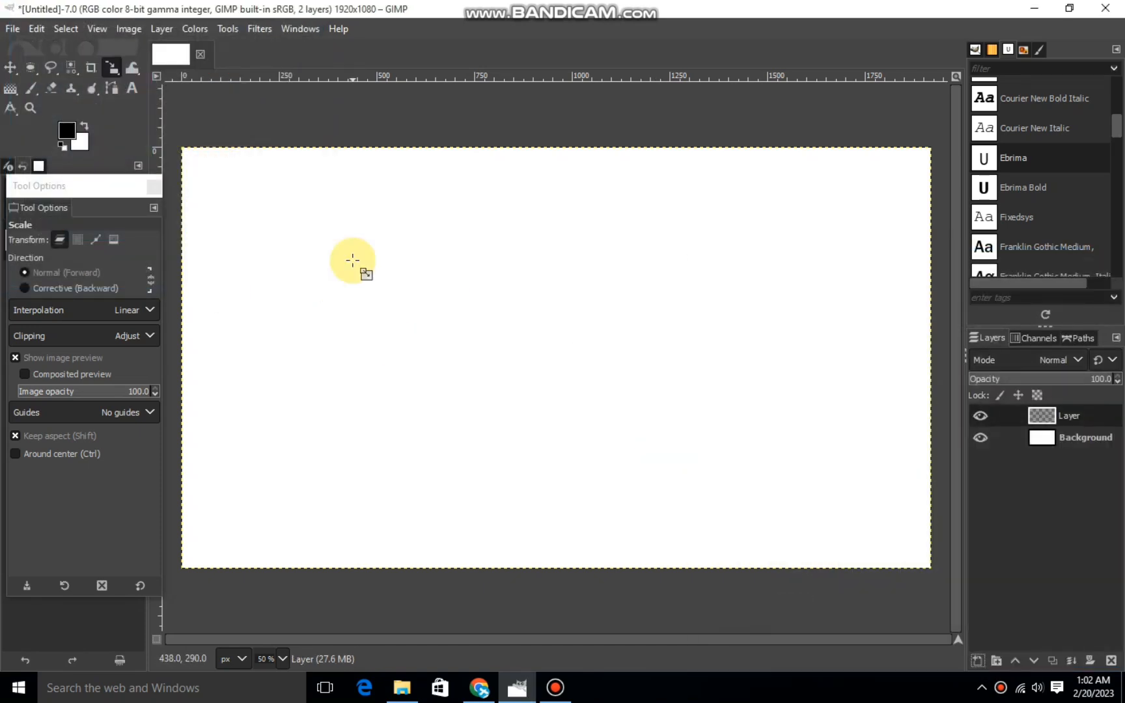
Make an elliptical selection of about 568 × 564 px just left of the canvas centre.
{"action": "left_click", "coordinate": [30, 68]}
{"action": "left_click_drag", "start_coordinate": [384, 300], "coordinate": [557, 484]}
{"action": "left_click_drag", "start_coordinate": [495, 389], "coordinate": [470, 321]}
{"action": "left_click_drag", "start_coordinate": [515, 389], "coordinate": [549, 424]}
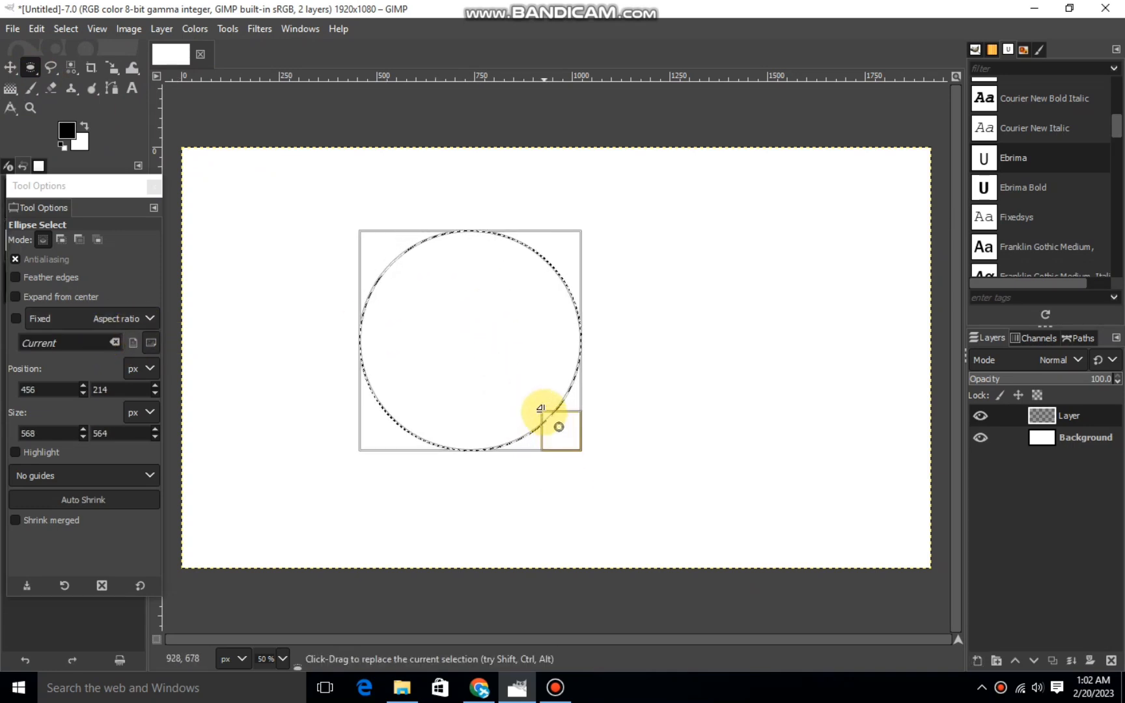
Fill the circular selection with the black foreground colour.
{"action": "right_click", "coordinate": [489, 336]}
{"action": "mouse_move", "coordinate": [590, 382]}
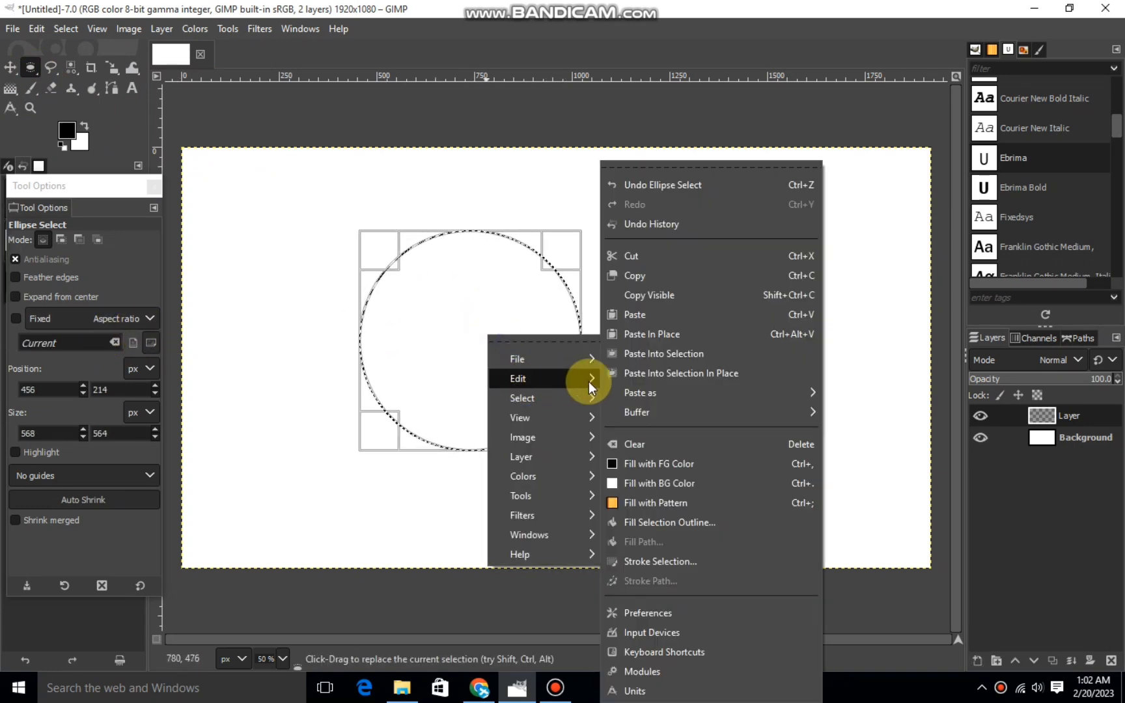
{"action": "left_click", "coordinate": [647, 464]}
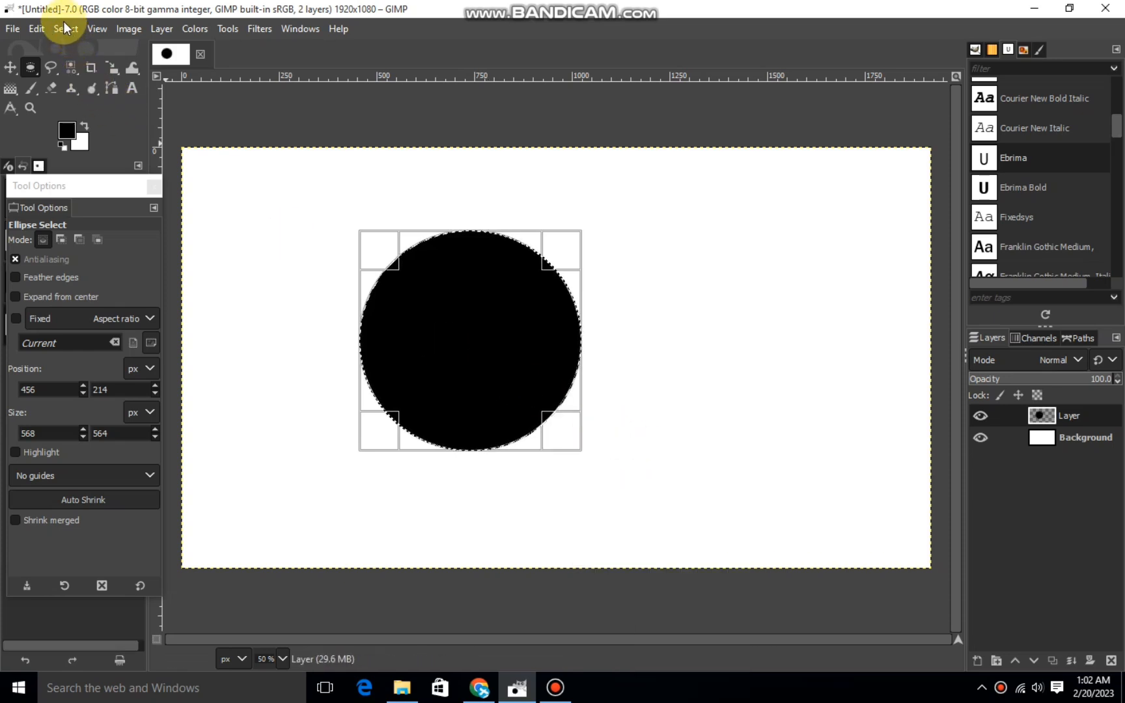
Shrink the elliptical selection to about 534 × 542 px, offset towards the lower right of the black disc.
{"action": "left_click_drag", "start_coordinate": [390, 264], "coordinate": [401, 272]}
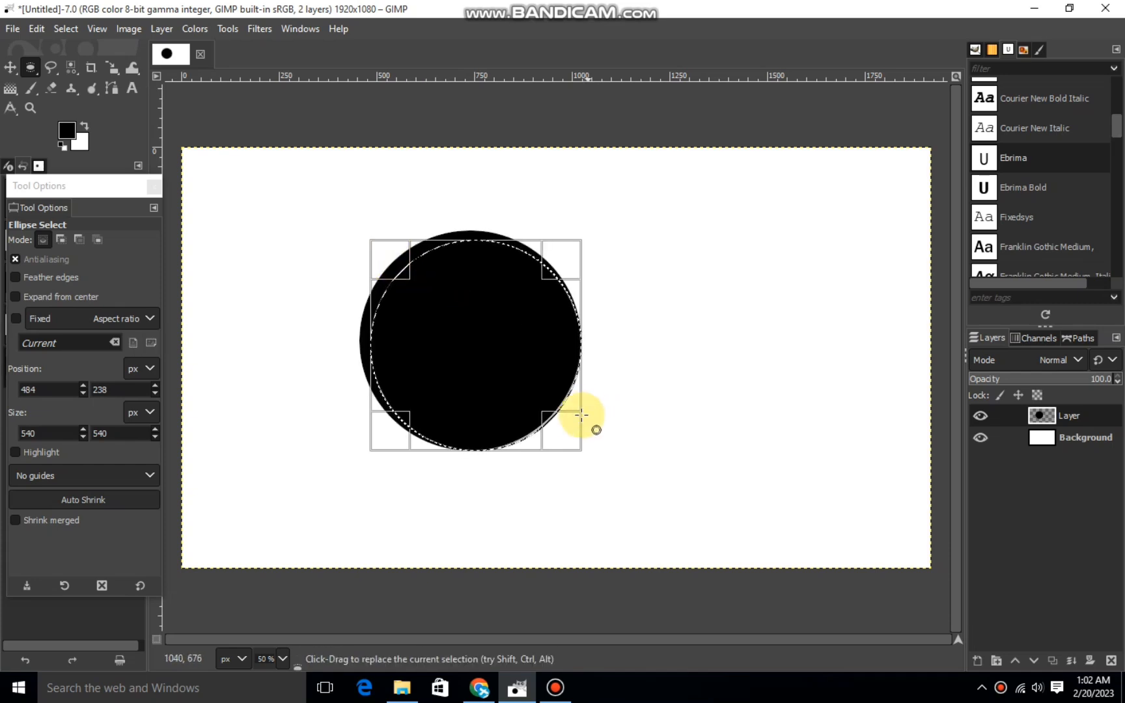
{"action": "left_click_drag", "start_coordinate": [586, 442], "coordinate": [586, 446]}
{"action": "left_click_drag", "start_coordinate": [576, 273], "coordinate": [569, 276]}
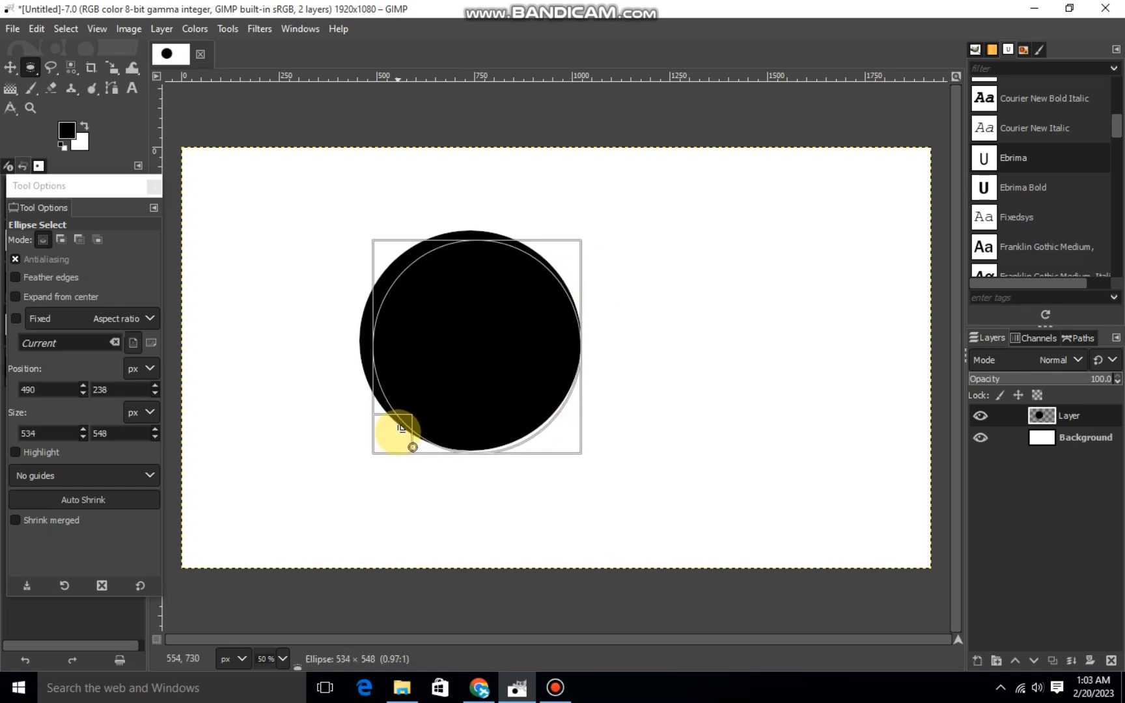
{"action": "left_click_drag", "start_coordinate": [411, 447], "coordinate": [411, 448]}
{"action": "left_click_drag", "start_coordinate": [572, 452], "coordinate": [567, 394]}
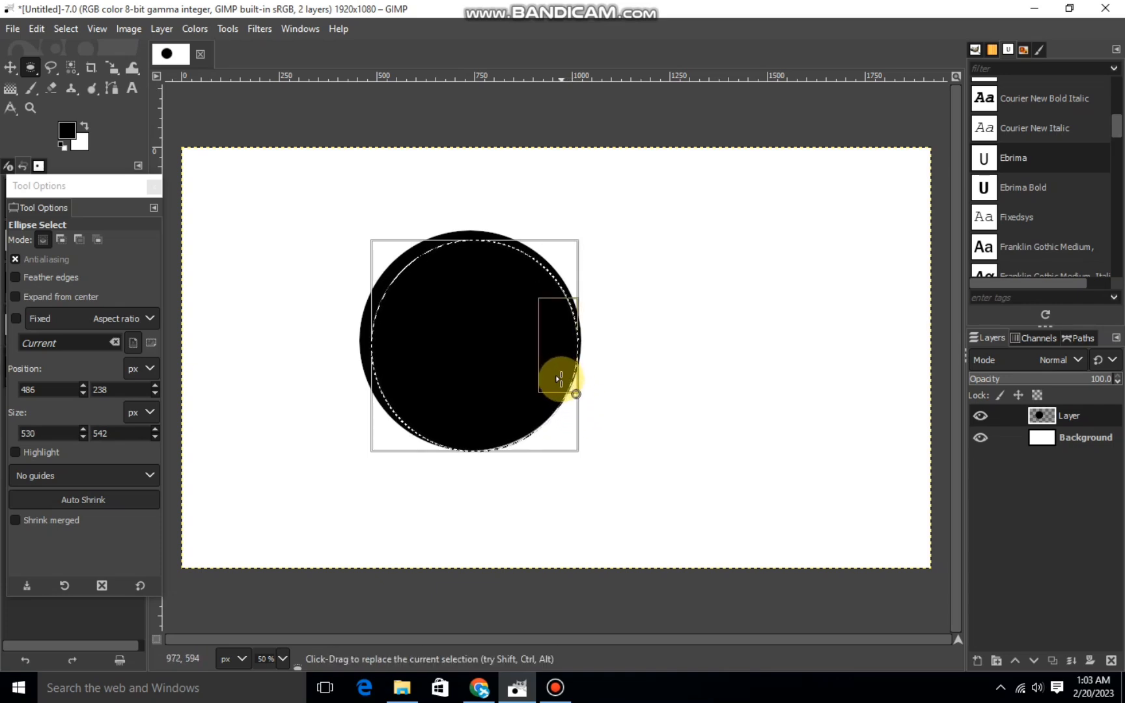
{"action": "left_click_drag", "start_coordinate": [571, 377], "coordinate": [571, 378]}
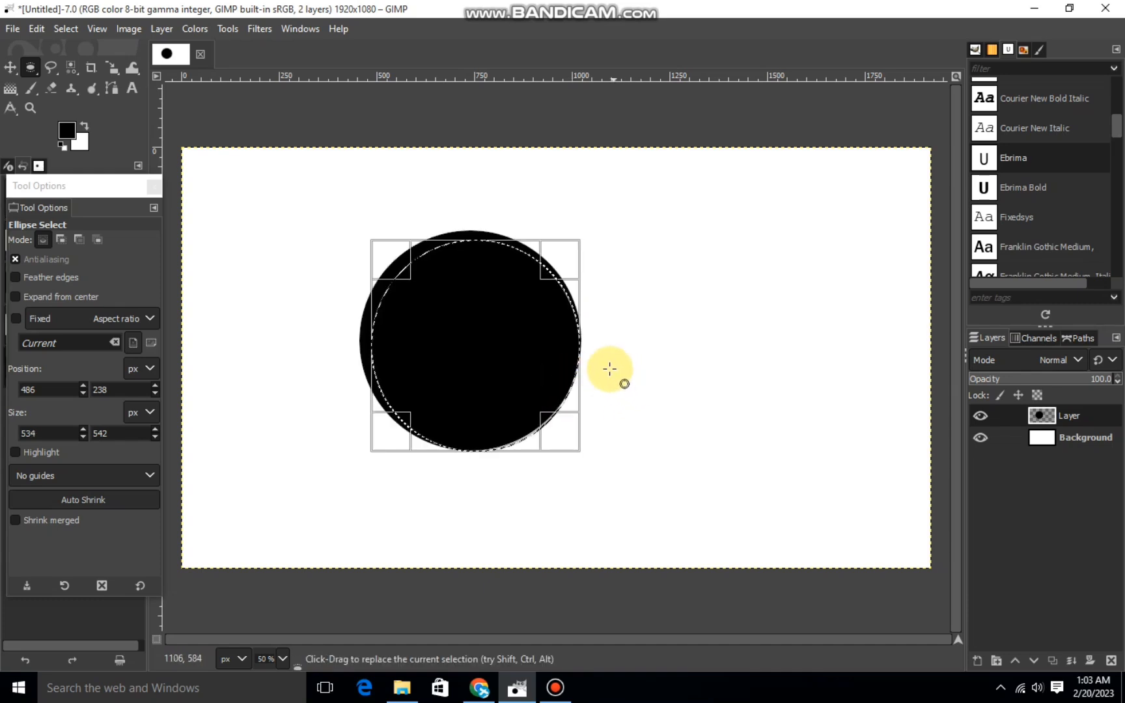
Try cutting the offset ellipse out of the black disc and clearing the selection, and undo both operations.
{"action": "right_click", "coordinate": [479, 384]}
{"action": "mouse_move", "coordinate": [498, 427]}
{"action": "left_click", "coordinate": [624, 257]}
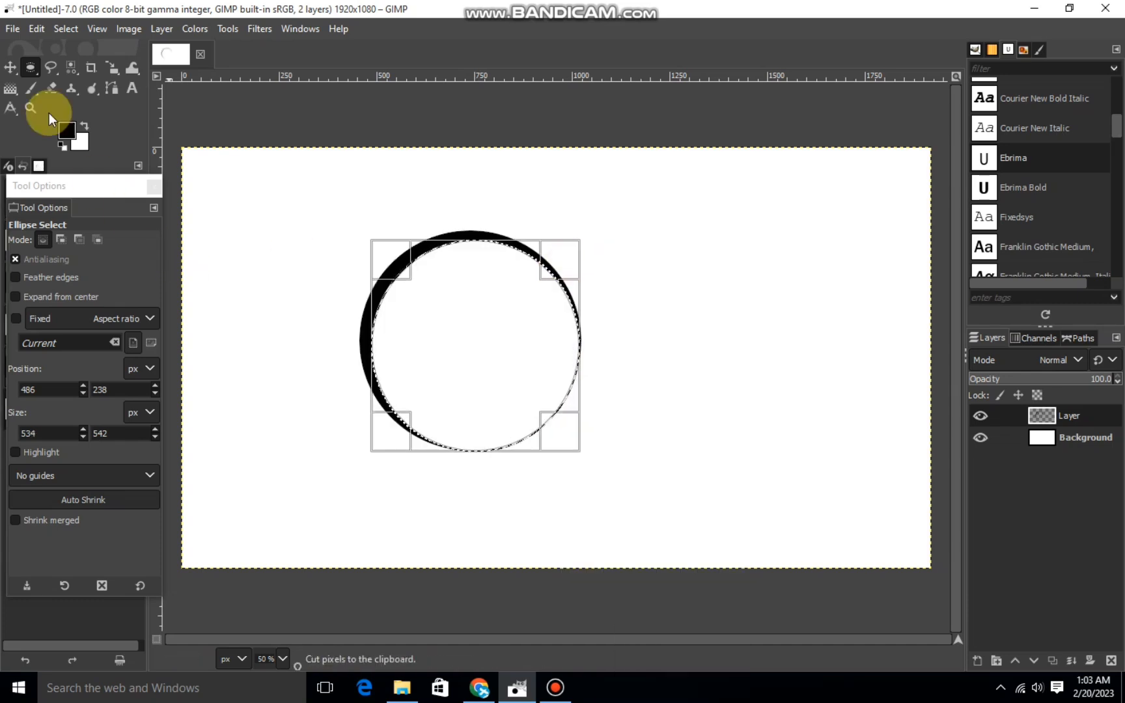
{"action": "left_click", "coordinate": [97, 28]}
{"action": "mouse_move", "coordinate": [65, 29]}
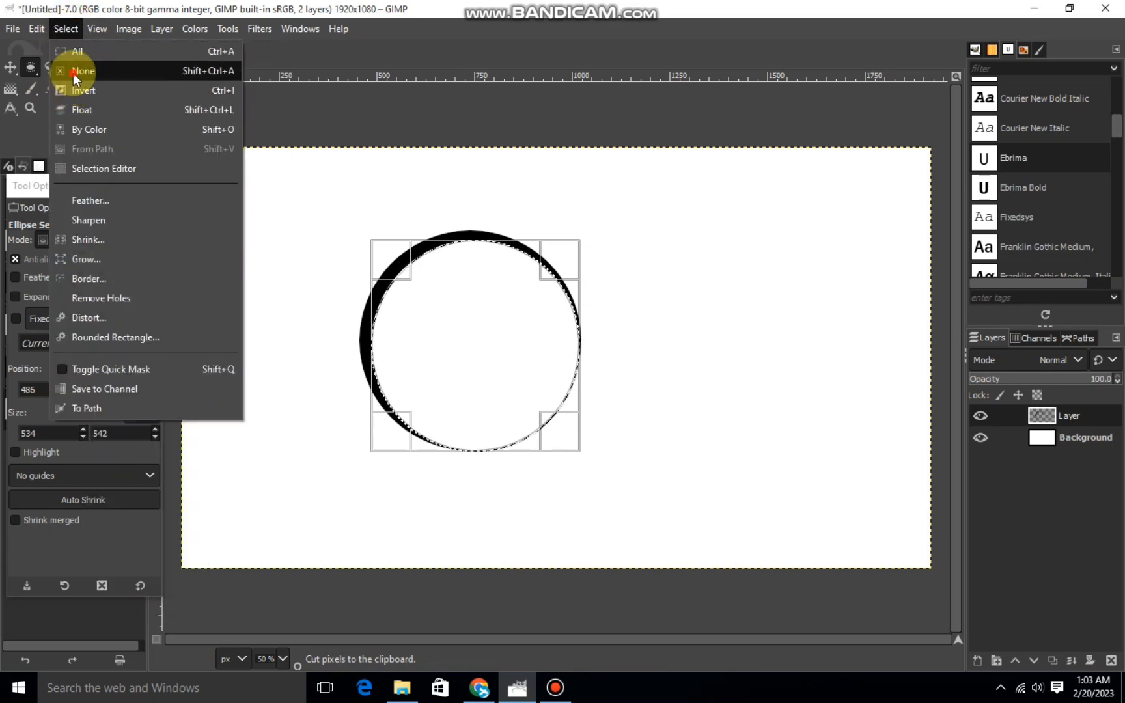
{"action": "left_click", "coordinate": [73, 73]}
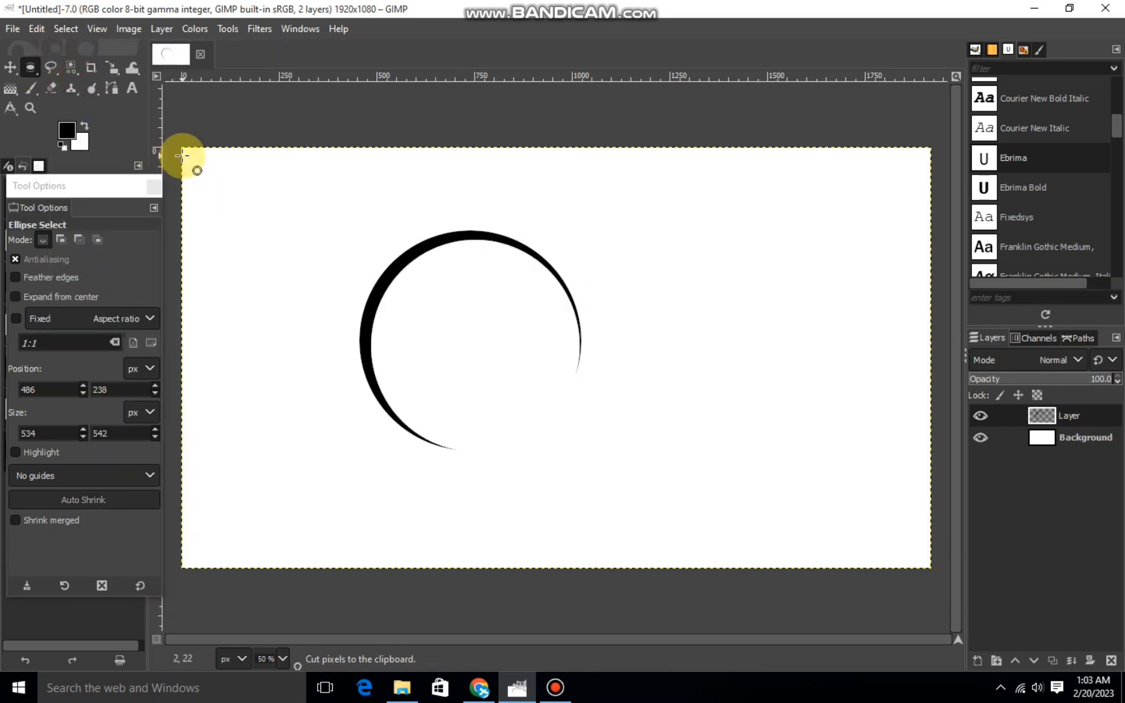
{"action": "key", "text": "ctrl+z"}
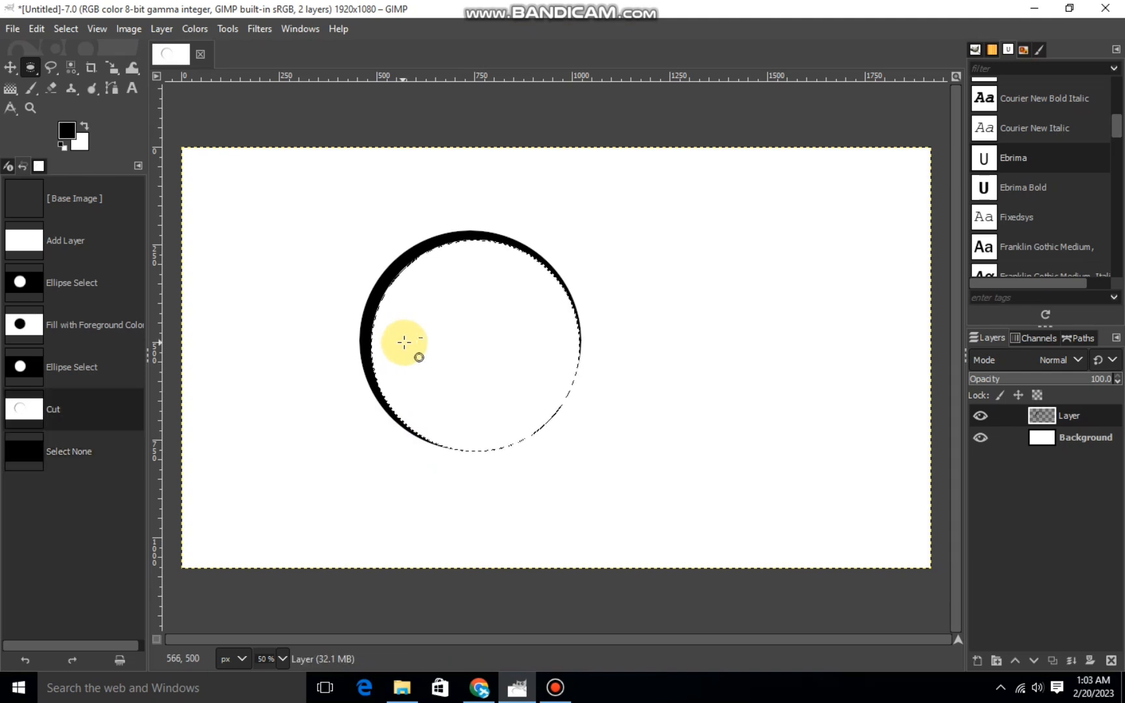
{"action": "key", "text": "ctrl+z"}
Enlarge the elliptical selection to about 542 × 552 px so it extends past the disc's lower-right edge.
{"action": "left_click", "coordinate": [445, 359]}
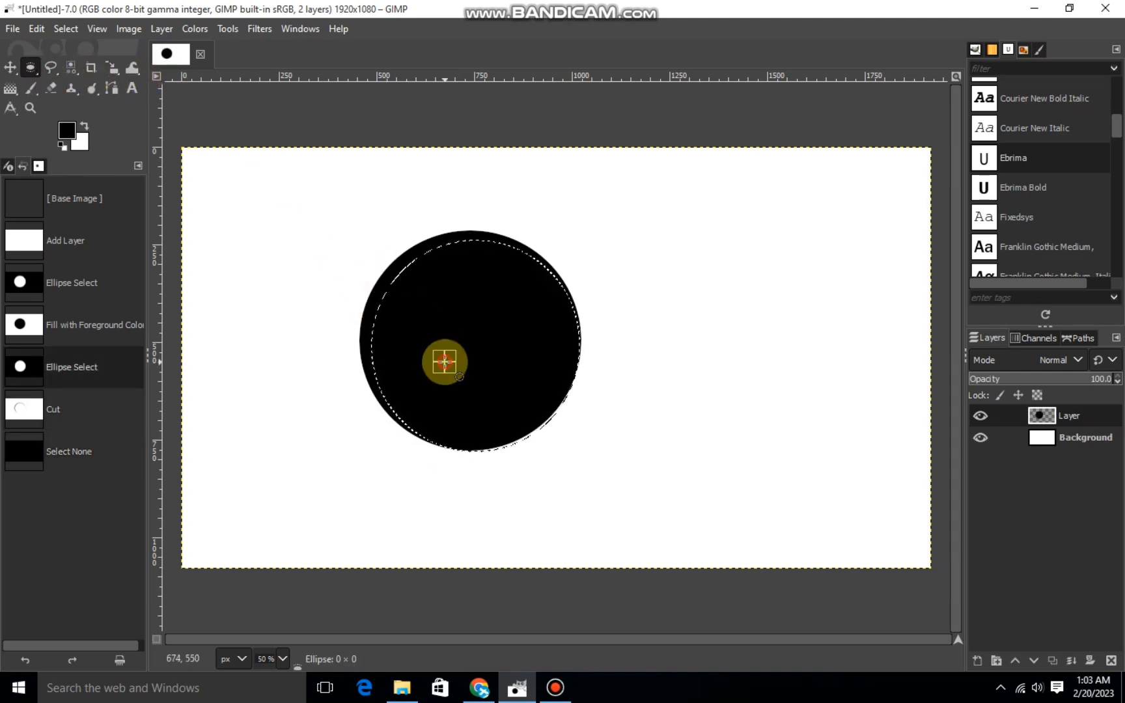
{"action": "left_click_drag", "start_coordinate": [581, 465], "coordinate": [586, 468]}
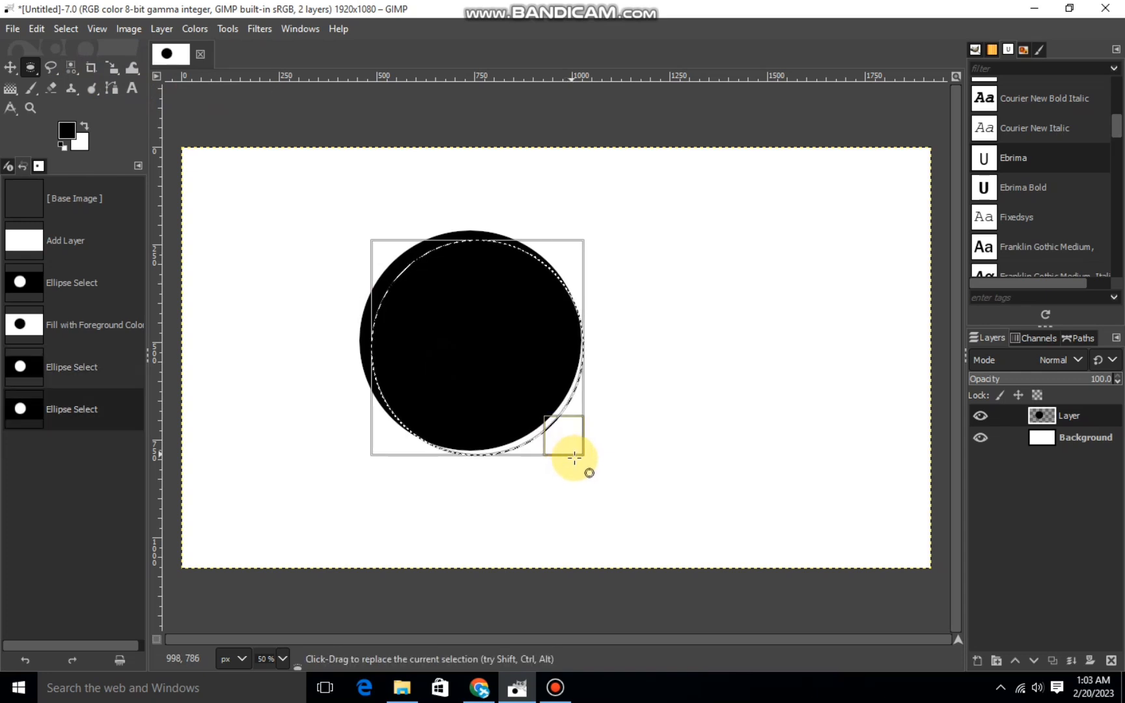
{"action": "left_click_drag", "start_coordinate": [587, 282], "coordinate": [568, 269]}
Cut the selected ellipse out of the black disc to leave a crescent, and clear the selection.
{"action": "right_click", "coordinate": [496, 352]}
{"action": "mouse_move", "coordinate": [528, 395]}
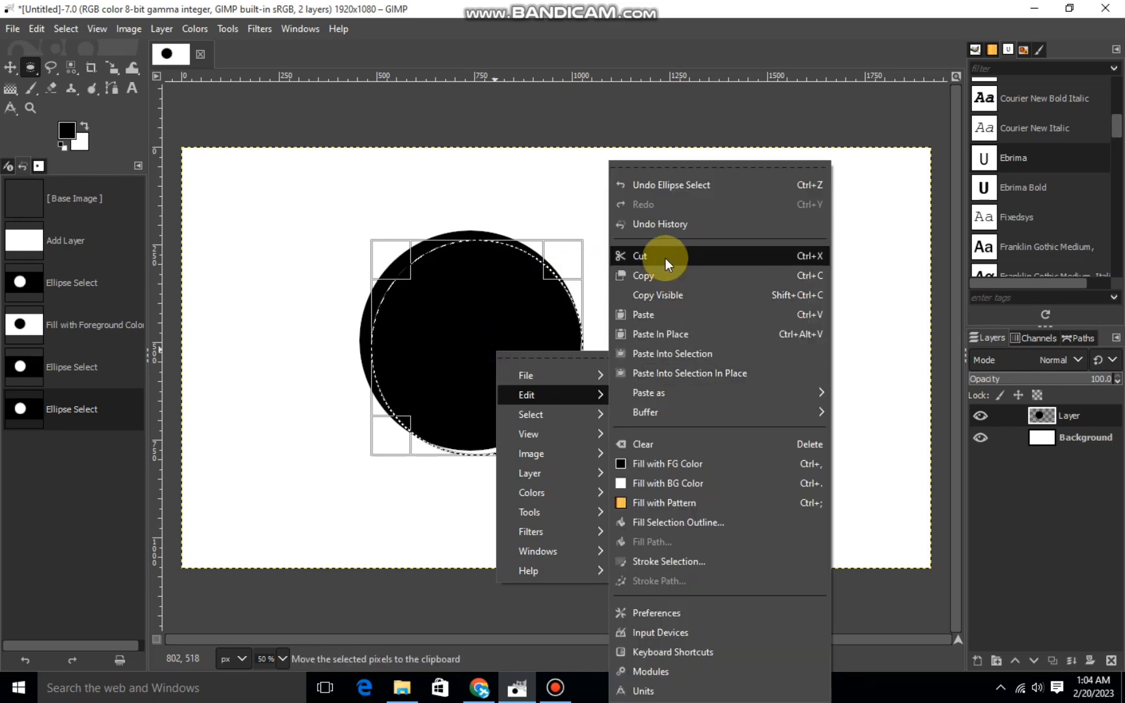
{"action": "left_click", "coordinate": [664, 258]}
{"action": "left_click", "coordinate": [61, 39]}
{"action": "left_click", "coordinate": [85, 86]}
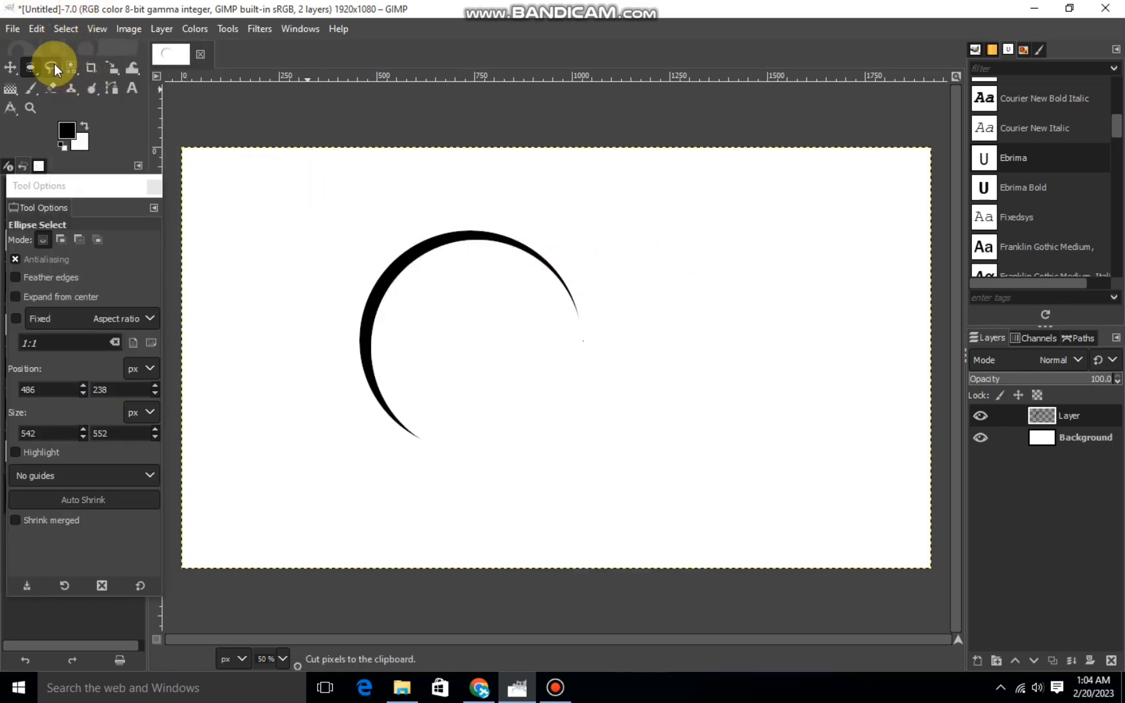
Select the black crescent by colour and copy it.
{"action": "left_click", "coordinate": [71, 67]}
{"action": "left_click", "coordinate": [409, 257]}
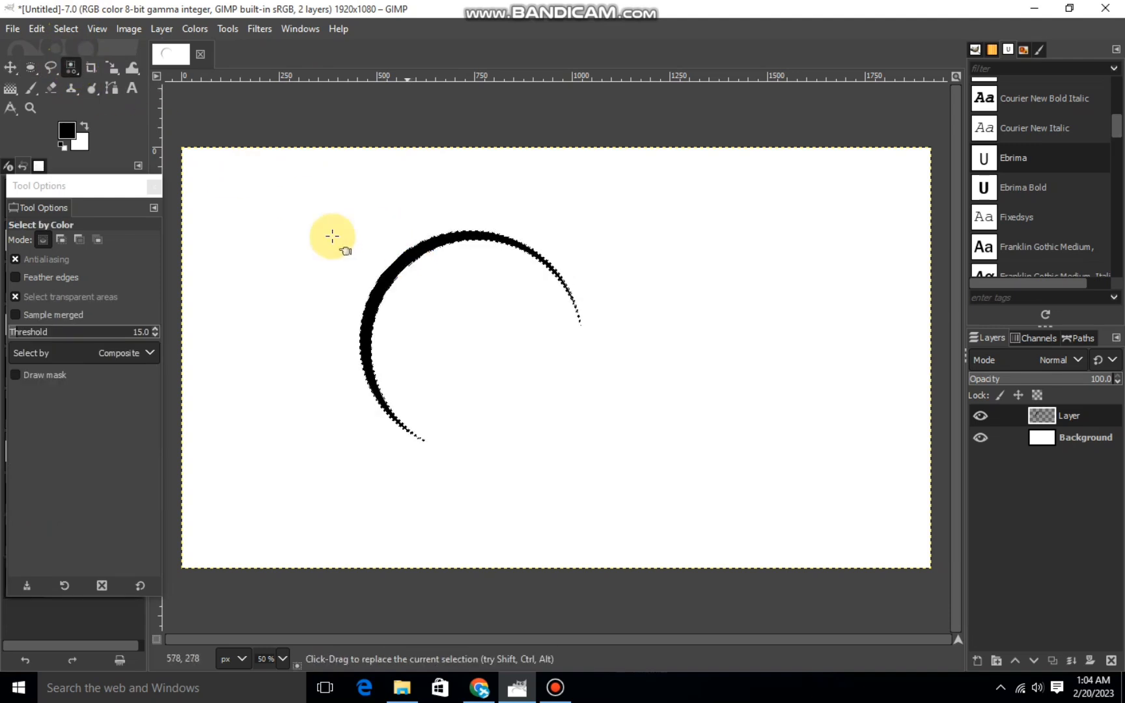
{"action": "right_click", "coordinate": [291, 246]}
{"action": "mouse_move", "coordinate": [391, 290]}
{"action": "left_click", "coordinate": [443, 275]}
Paste the copied crescent and convert the floating selection into a new layer.
{"action": "right_click", "coordinate": [464, 275]}
{"action": "mouse_move", "coordinate": [493, 319]}
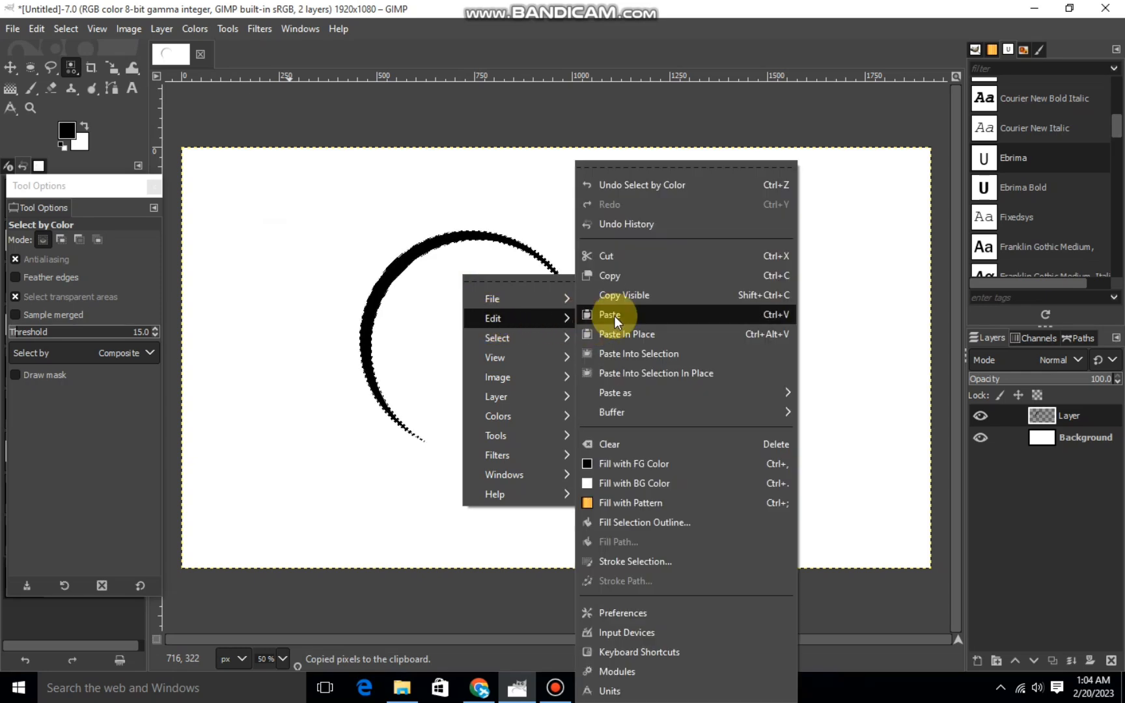
{"action": "left_click", "coordinate": [615, 315]}
{"action": "left_click", "coordinate": [978, 661]}
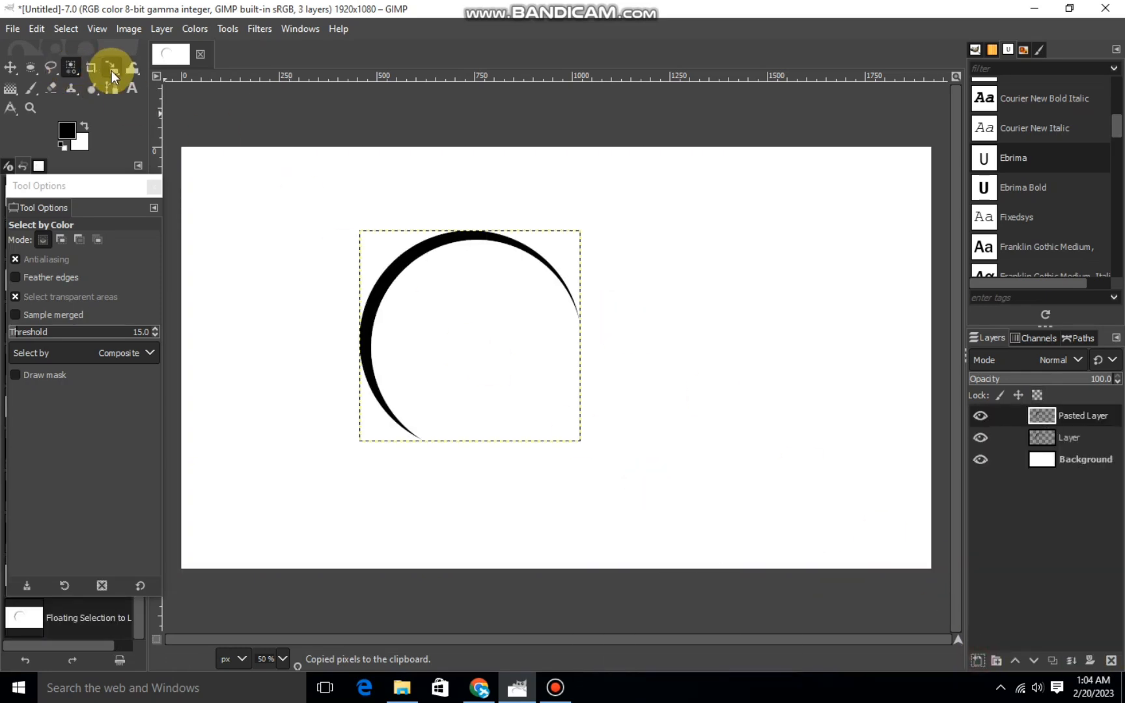
Shift the pasted crescent slightly down and to the right with the Scale tool, keeping it at 566 × 539 px.
{"action": "left_click", "coordinate": [112, 68]}
{"action": "left_click", "coordinate": [374, 263]}
{"action": "left_click_drag", "start_coordinate": [485, 355], "coordinate": [495, 367]}
{"action": "left_click", "coordinate": [891, 200]}
Scale the pasted crescent to about 523 × 498 px and nest it just inside the original crescent.
{"action": "left_click", "coordinate": [588, 244]}
{"action": "left_click_drag", "start_coordinate": [588, 244], "coordinate": [575, 263]}
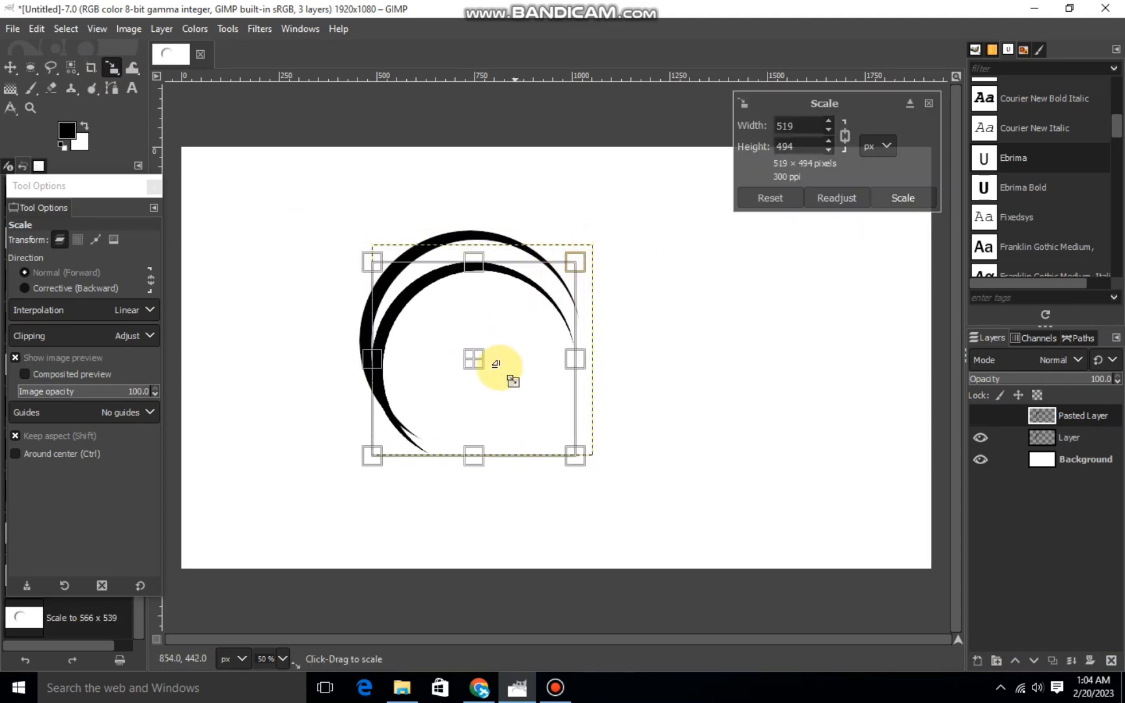
{"action": "mouse_move", "coordinate": [474, 359]}
{"action": "left_mouse_down"}
{"action": "mouse_move", "coordinate": [474, 341]}
{"action": "mouse_move", "coordinate": [494, 356]}
{"action": "left_mouse_up"}
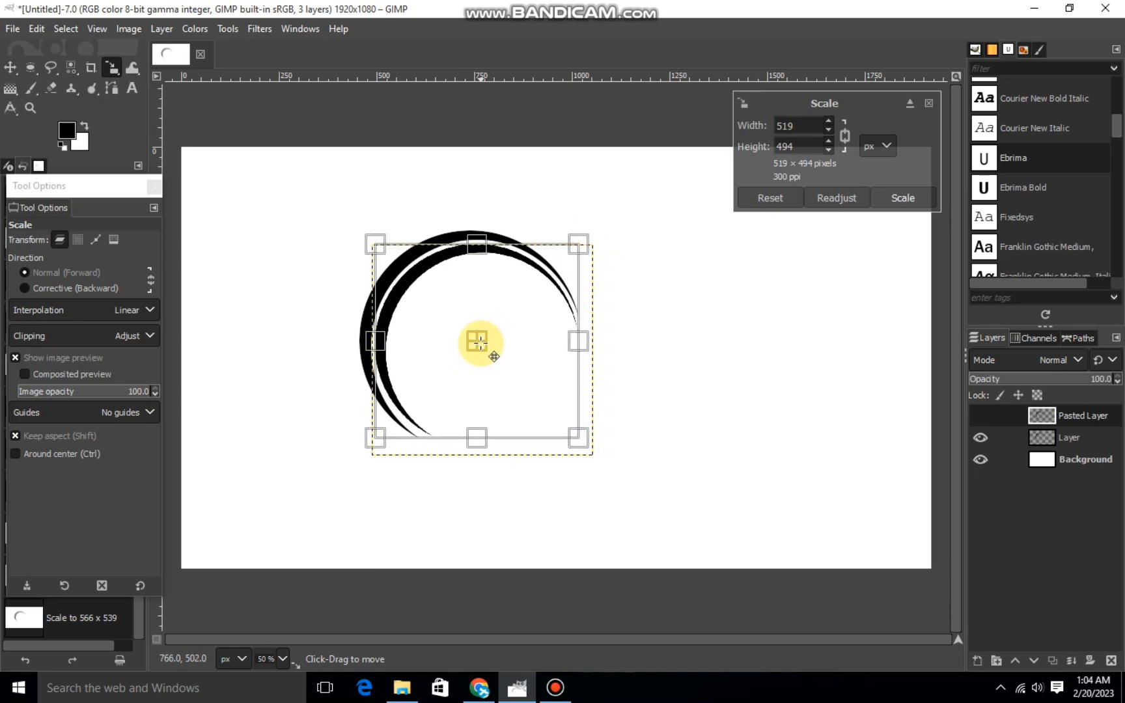
{"action": "left_click_drag", "start_coordinate": [397, 420], "coordinate": [396, 421]}
{"action": "left_click_drag", "start_coordinate": [488, 348], "coordinate": [488, 349]}
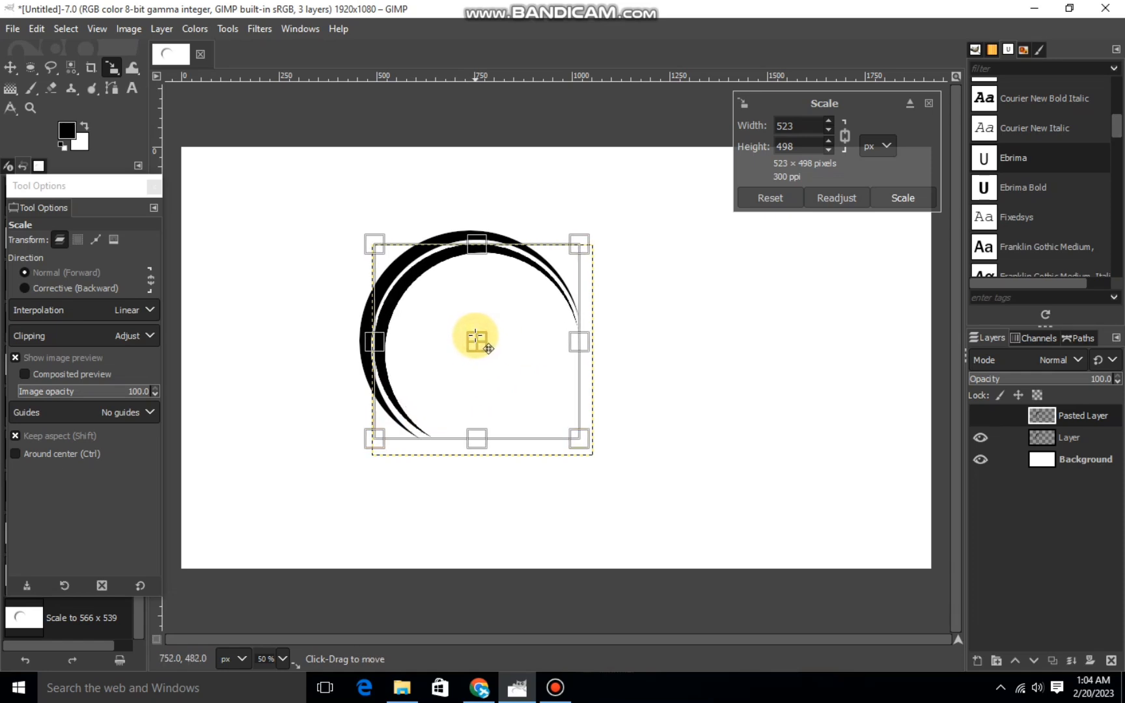
{"action": "left_click", "coordinate": [892, 202]}
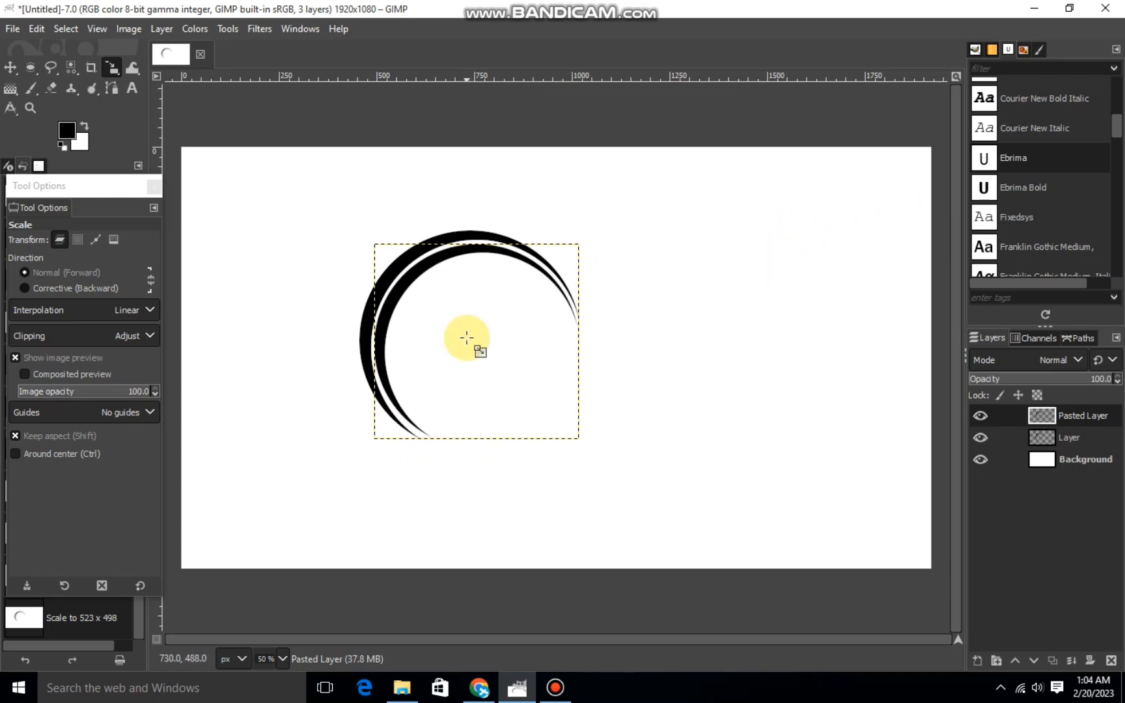
Copy the smaller crescent layer and paste the copy as a new layer.
{"action": "right_click", "coordinate": [449, 303]}
{"action": "mouse_move", "coordinate": [480, 344]}
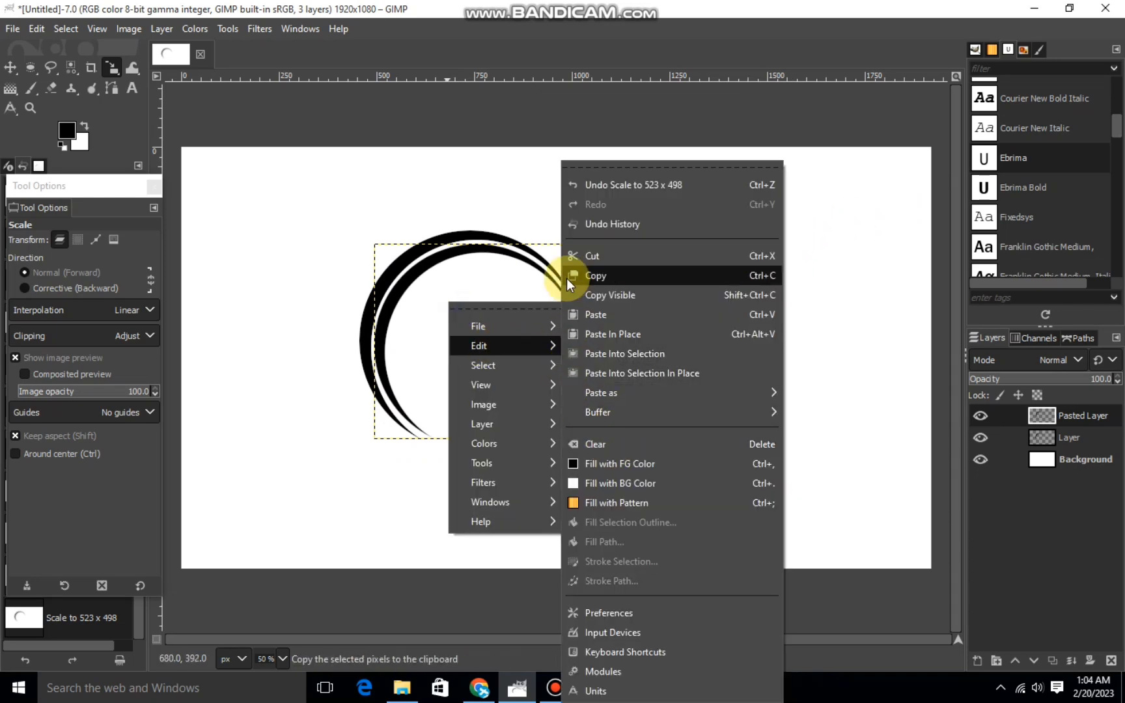
{"action": "left_click", "coordinate": [588, 276]}
{"action": "right_click", "coordinate": [497, 349]}
{"action": "mouse_move", "coordinate": [572, 395]}
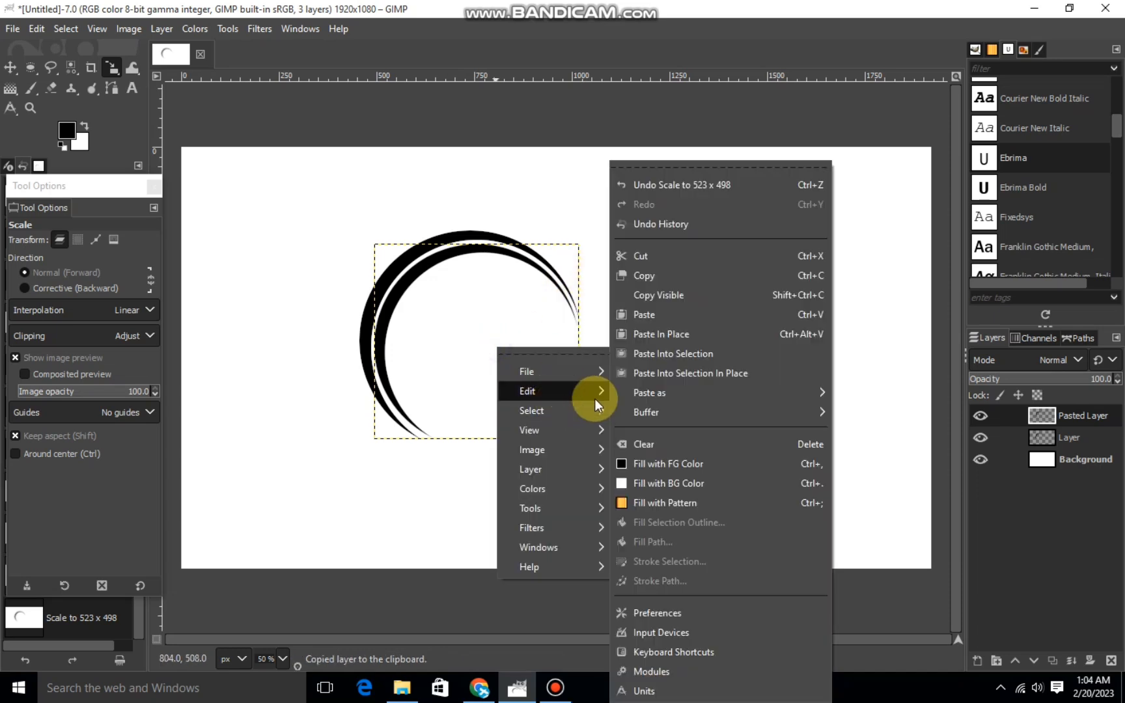
{"action": "left_click", "coordinate": [658, 314]}
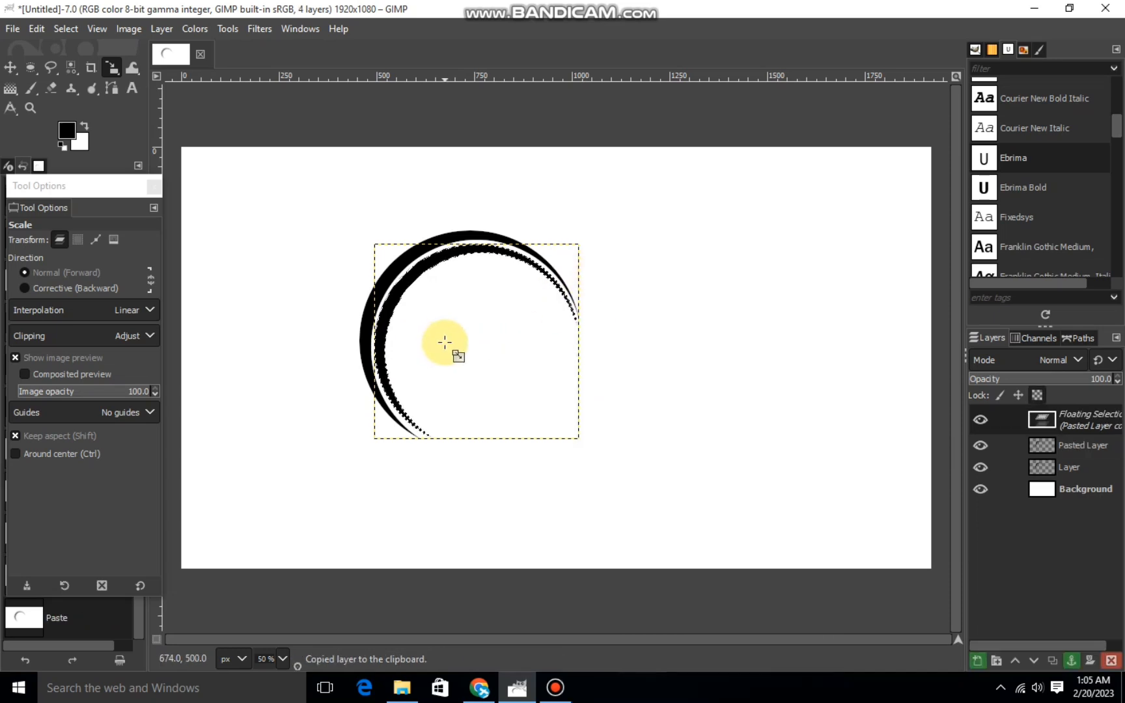
{"action": "left_click", "coordinate": [977, 660]}
Move the copied crescent down and to the right of the other two, at 525 × 499 px.
{"action": "left_click", "coordinate": [464, 345]}
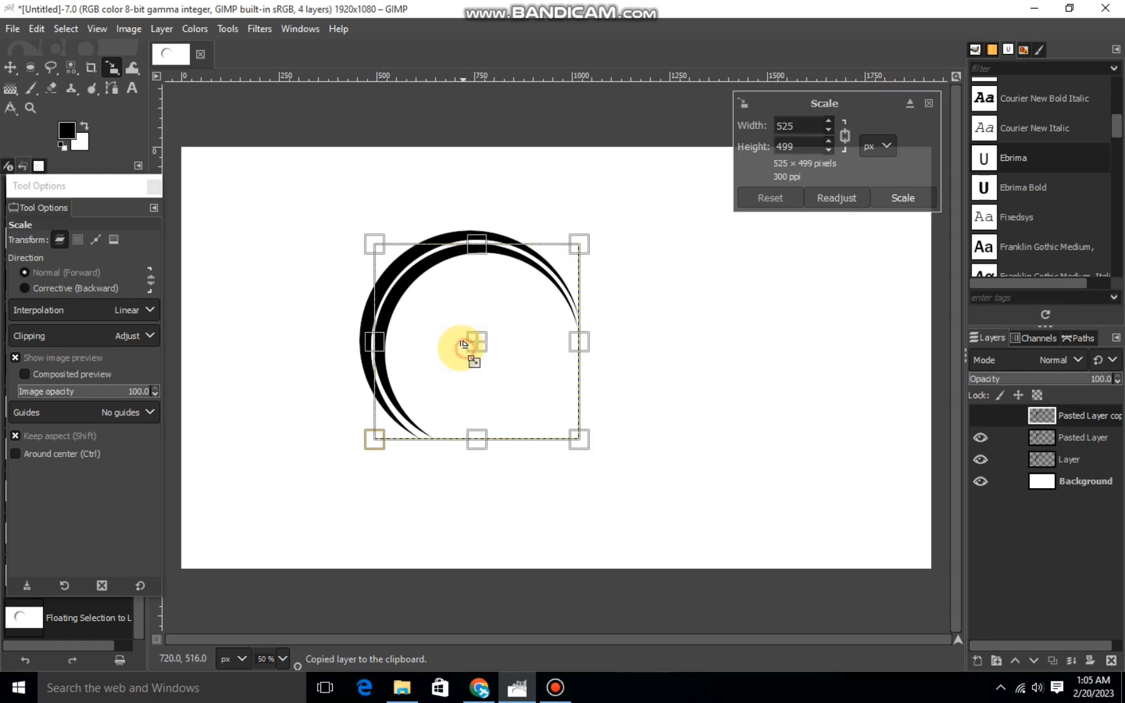
{"action": "left_click_drag", "start_coordinate": [489, 358], "coordinate": [521, 403]}
{"action": "left_click", "coordinate": [899, 197]}
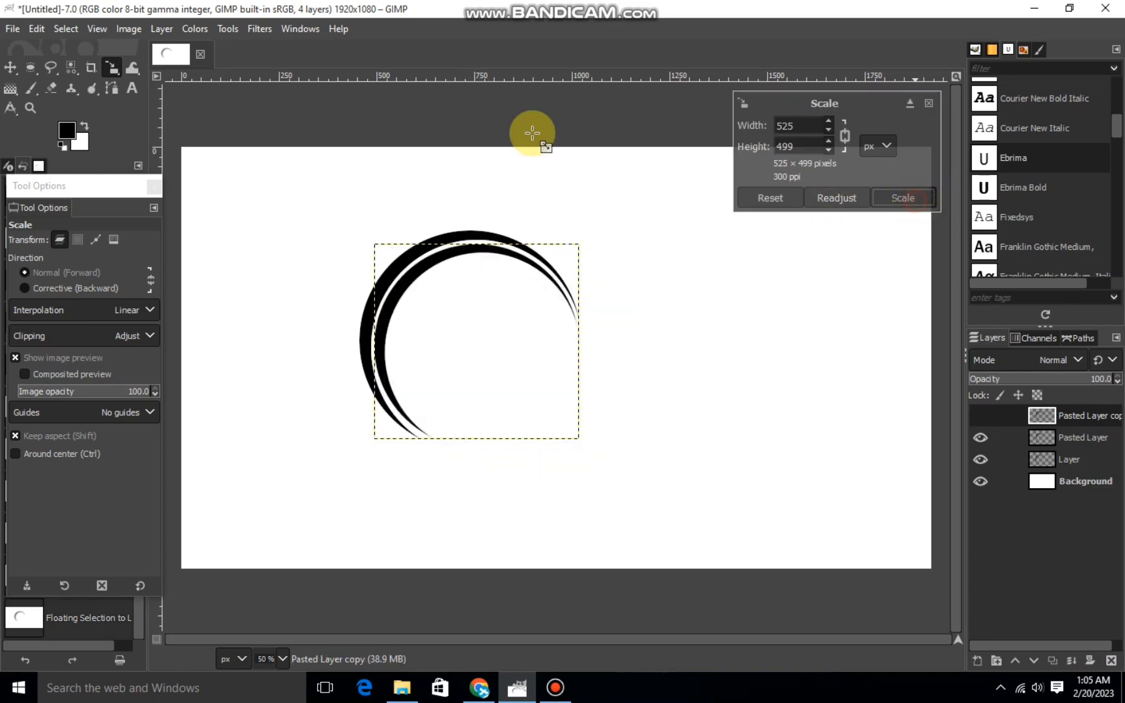
Rotate the copied crescent by about -84.9° around its centre.
{"action": "left_click_drag", "start_coordinate": [107, 77], "coordinate": [181, 86]}
{"action": "left_click", "coordinate": [421, 320]}
{"action": "left_click_drag", "start_coordinate": [420, 319], "coordinate": [426, 489]}
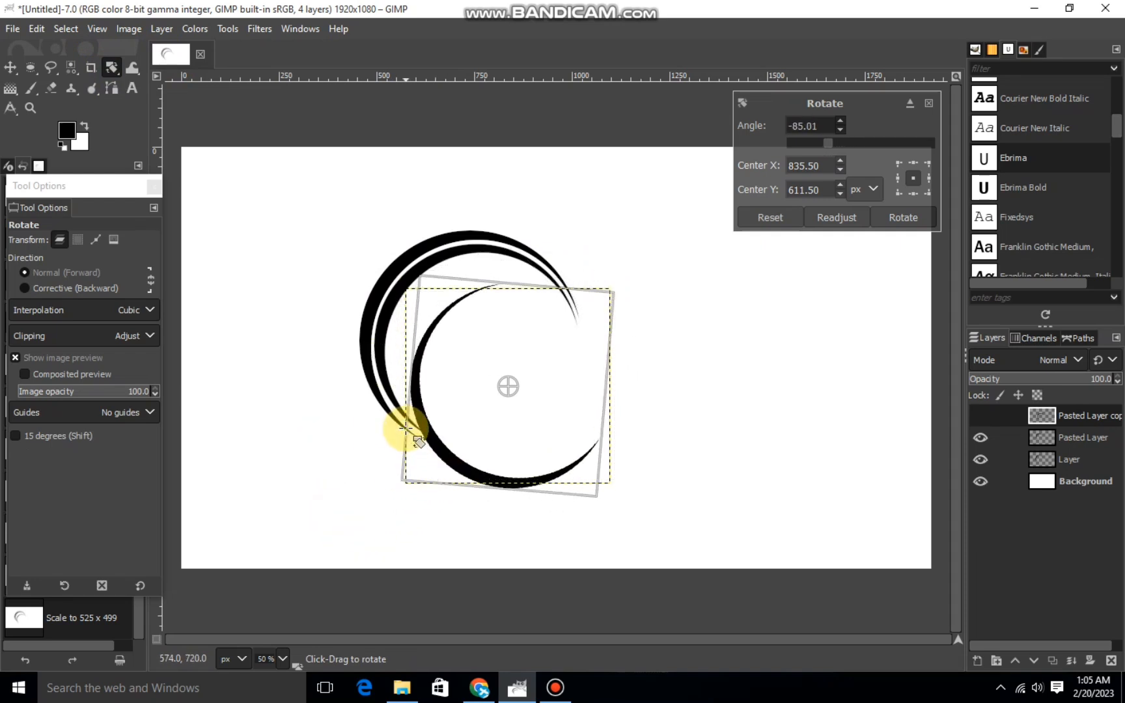
{"action": "left_click", "coordinate": [903, 217]}
Scale the rotated crescent to about 499 × 521 px and position it inside the two outer crescents.
{"action": "left_click_drag", "start_coordinate": [113, 68], "coordinate": [182, 109]}
{"action": "left_click", "coordinate": [416, 370]}
{"action": "left_click_drag", "start_coordinate": [502, 389], "coordinate": [490, 356]}
{"action": "left_click_drag", "start_coordinate": [575, 465], "coordinate": [553, 442]}
{"action": "left_click_drag", "start_coordinate": [491, 366], "coordinate": [488, 368]}
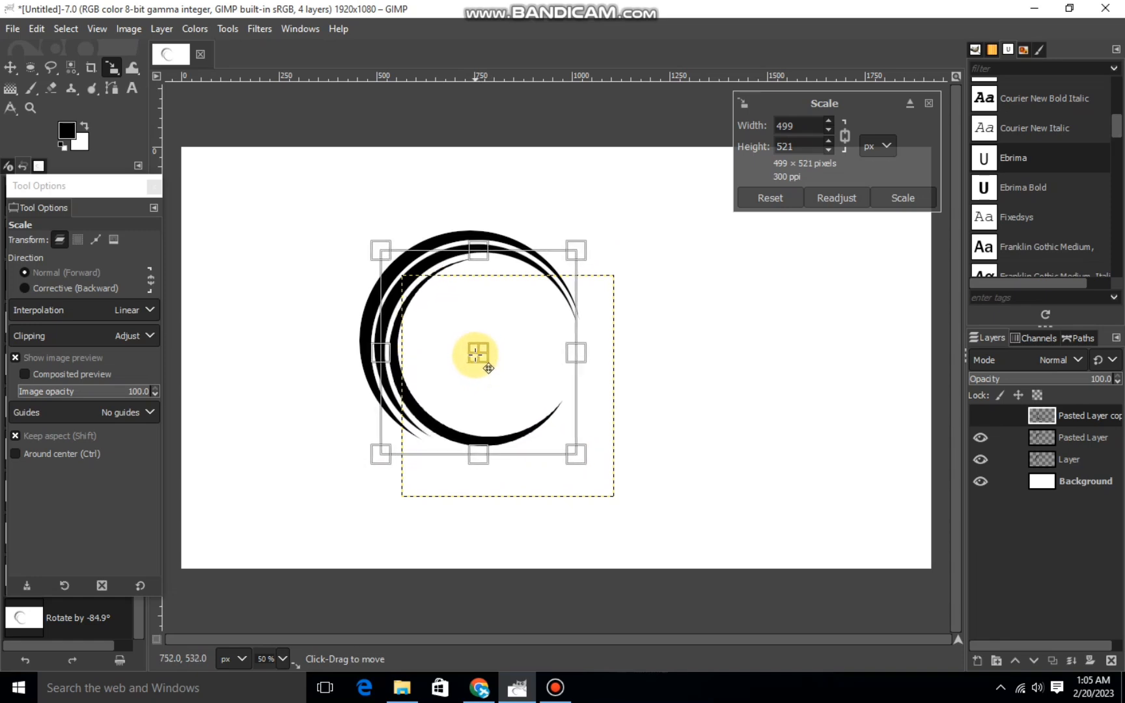
{"action": "left_click", "coordinate": [898, 199]}
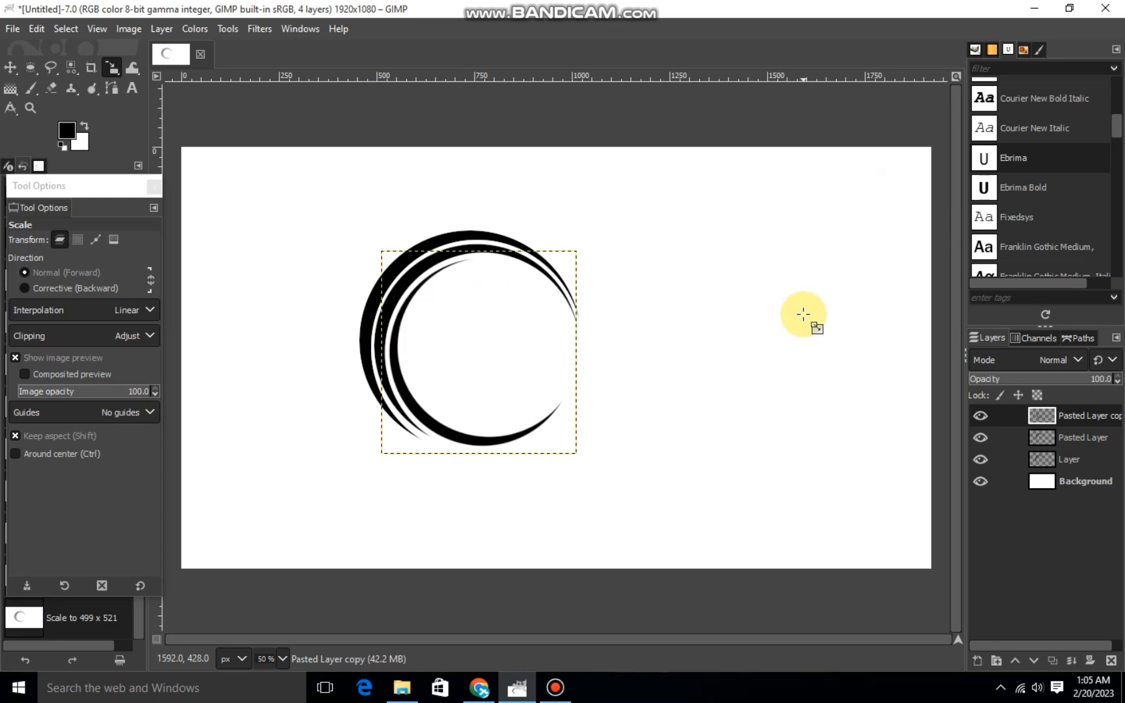
Rotate the innermost crescent by about 8.53° around its centre.
{"action": "key", "text": "shift+r"}
{"action": "left_click_drag", "start_coordinate": [439, 322], "coordinate": [408, 268]}
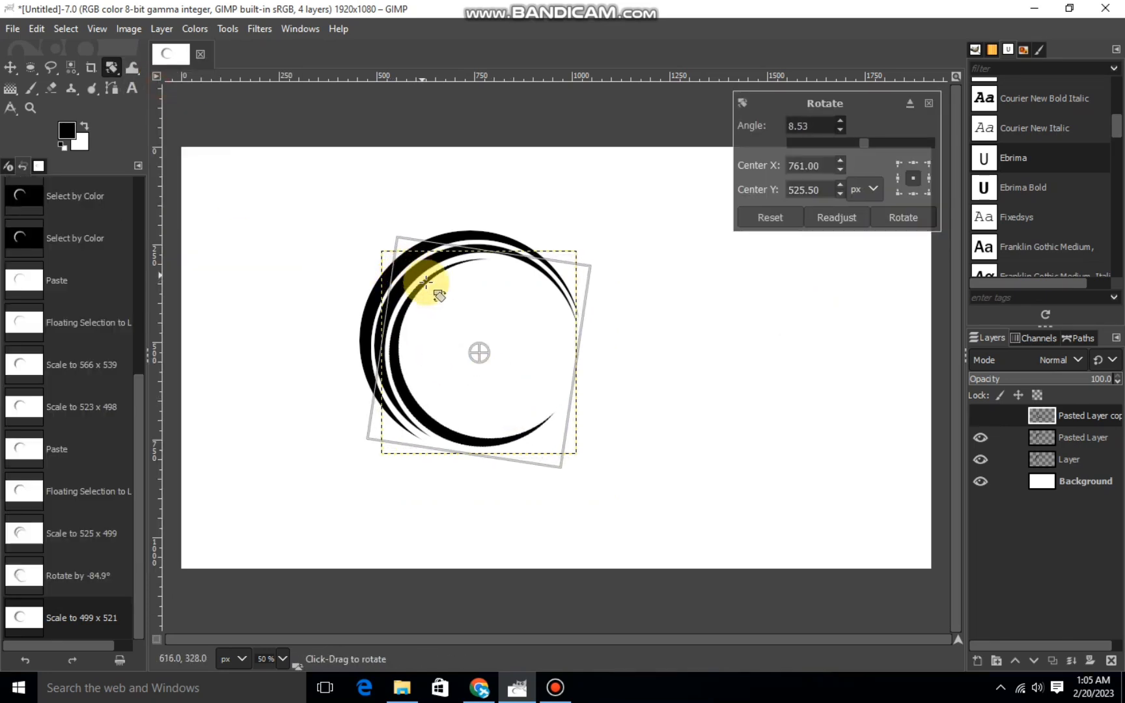
{"action": "left_click", "coordinate": [903, 219]}
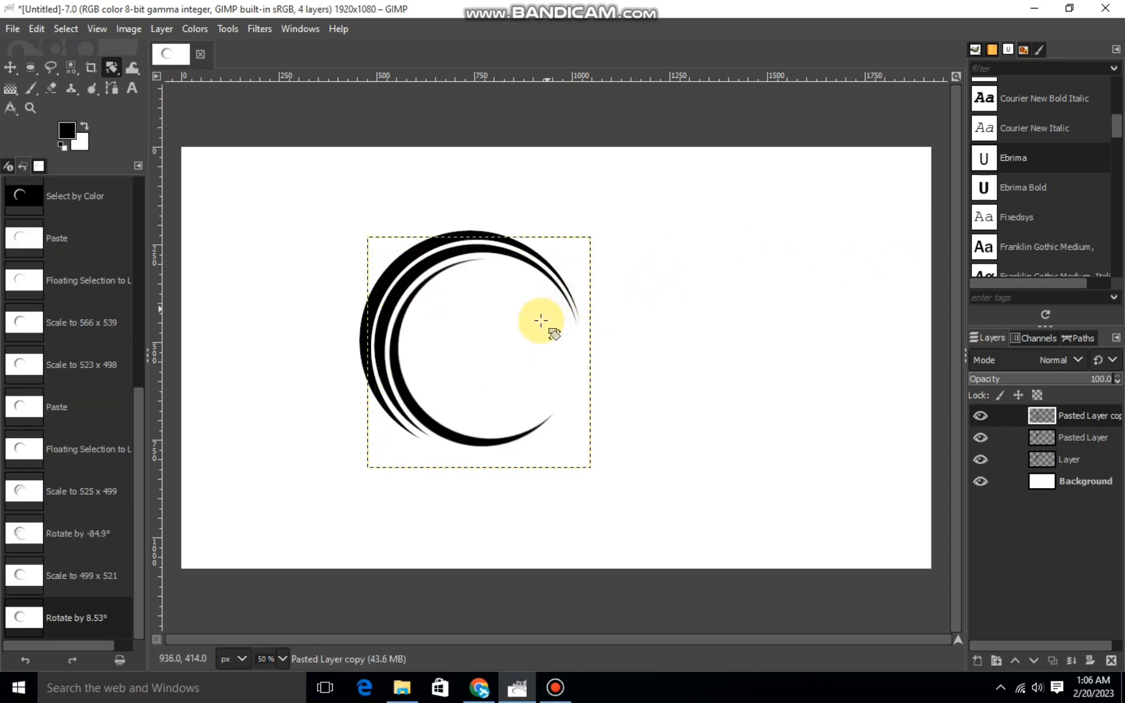
Add a transparent 1920 × 1080 px layer and draw a wavy path across the inside of the innermost crescent.
{"action": "left_click", "coordinate": [978, 660]}
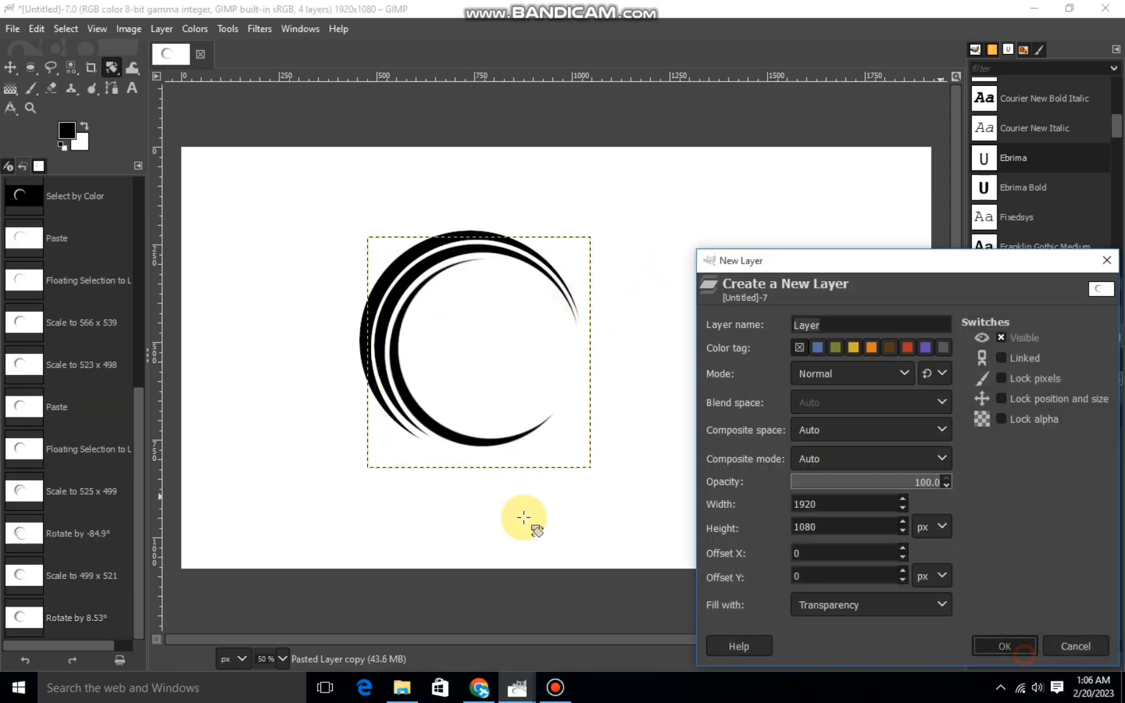
{"action": "left_click", "coordinate": [112, 88]}
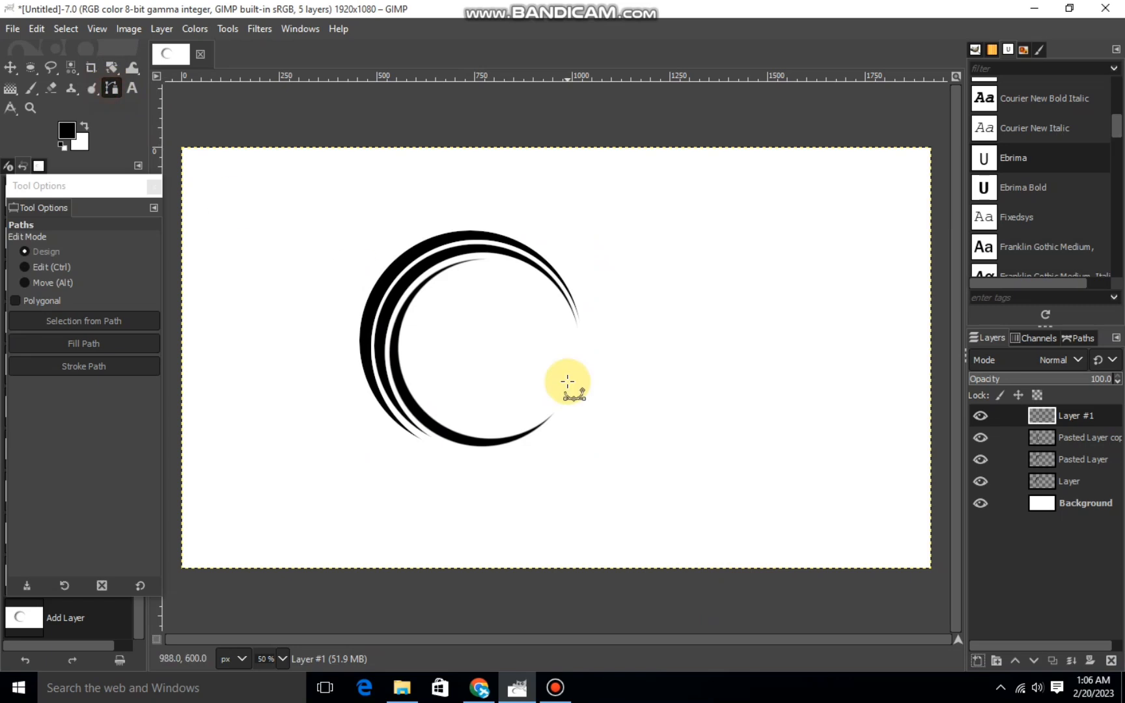
{"action": "left_click", "coordinate": [456, 361]}
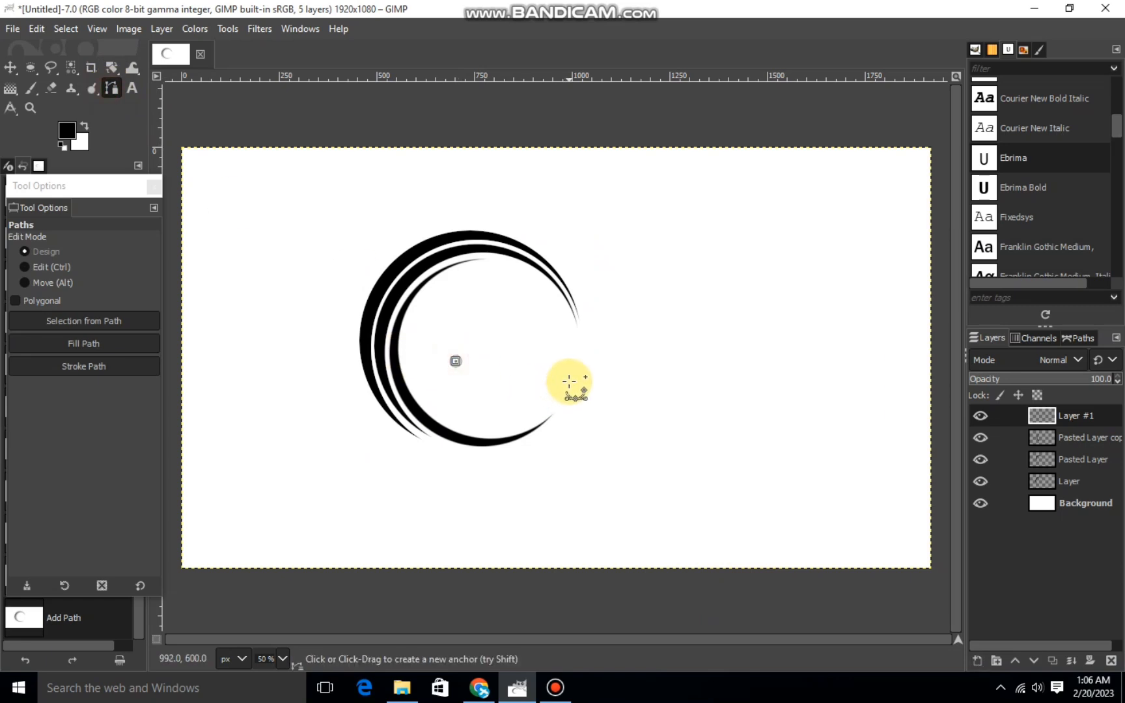
{"action": "left_click", "coordinate": [571, 377]}
{"action": "left_click_drag", "start_coordinate": [480, 368], "coordinate": [552, 379]}
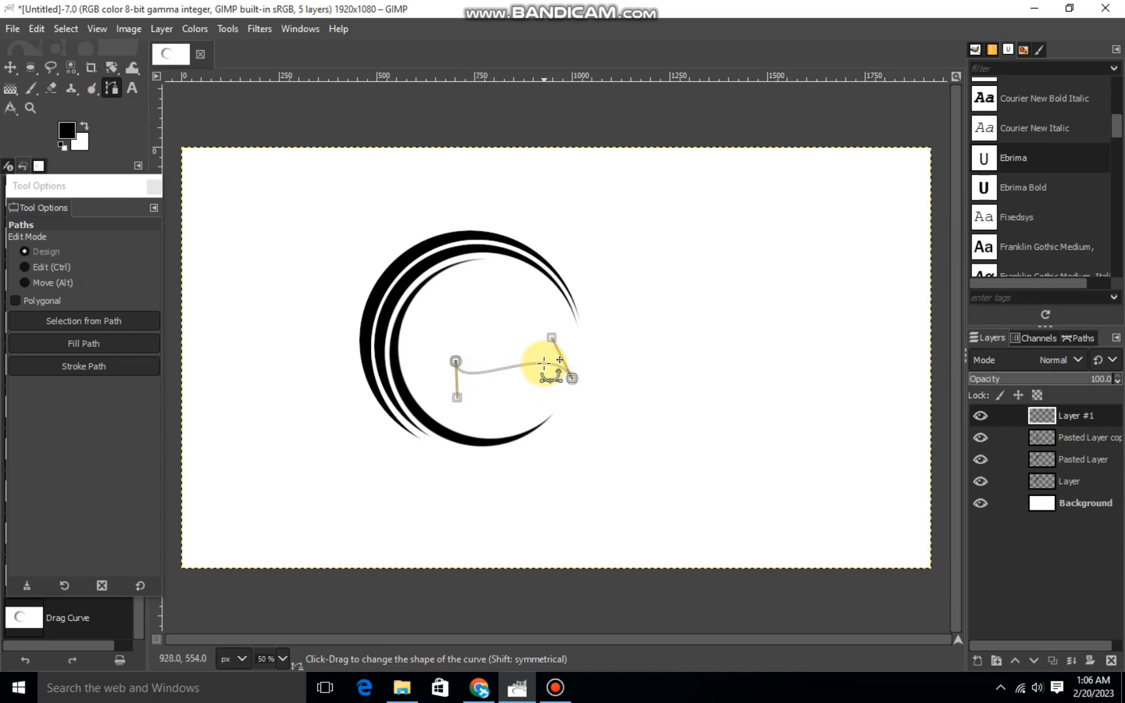
Close the wavy path with a second curve that bulges downward between the same two end points.
{"action": "left_click", "coordinate": [510, 394], "text": "shift"}
{"action": "key", "text": "BackSpace"}
{"action": "left_click", "coordinate": [456, 360]}
{"action": "left_click", "coordinate": [519, 414]}
{"action": "mouse_move", "coordinate": [519, 414]}
{"action": "left_mouse_down"}
{"action": "mouse_move", "coordinate": [565, 381]}
{"action": "mouse_move", "coordinate": [503, 413]}
{"action": "left_mouse_up"}
{"action": "key", "text": "BackSpace"}
{"action": "left_click", "coordinate": [456, 362]}
{"action": "left_click", "coordinate": [523, 382]}
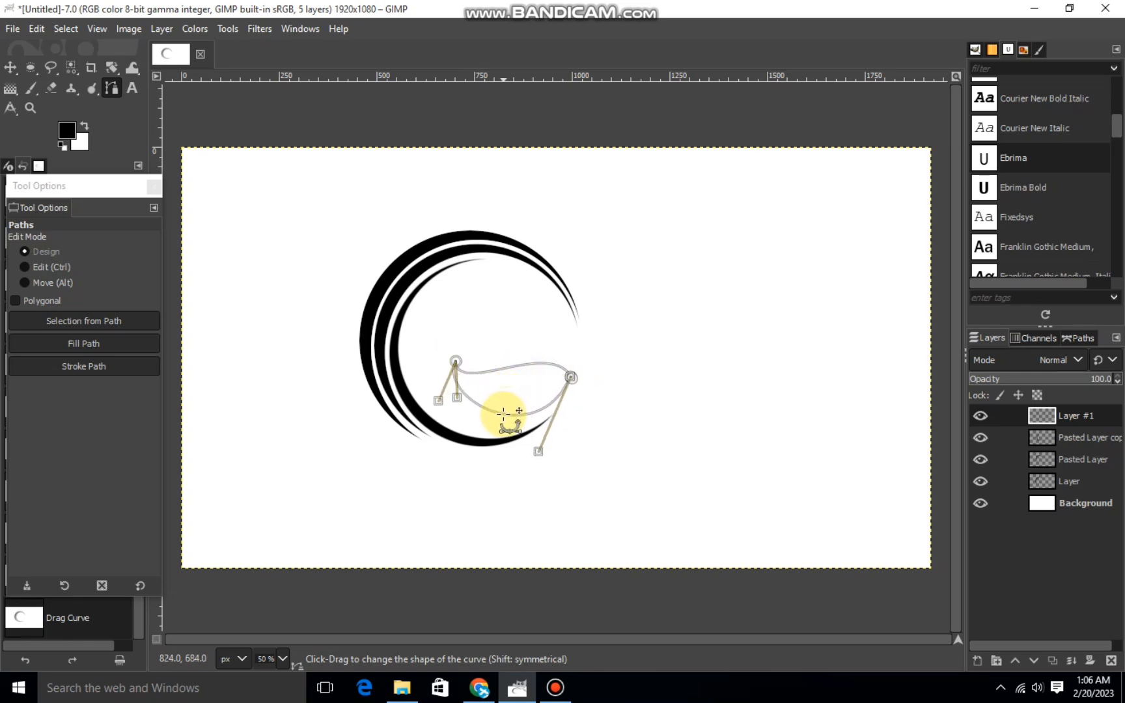
Adjust the curve handles at both end points so the upper and lower edges form a narrow S-shaped wave.
{"action": "left_click_drag", "start_coordinate": [534, 453], "coordinate": [512, 378]}
{"action": "left_click_drag", "start_coordinate": [437, 403], "coordinate": [444, 417]}
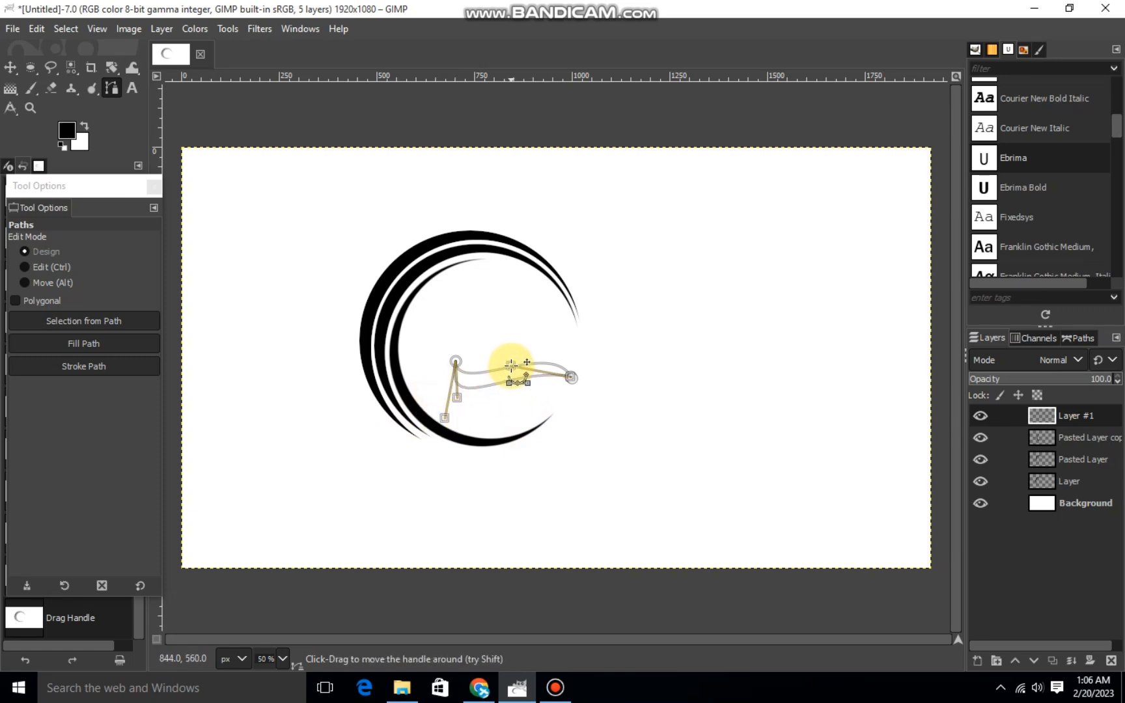
{"action": "left_click_drag", "start_coordinate": [444, 417], "coordinate": [455, 425]}
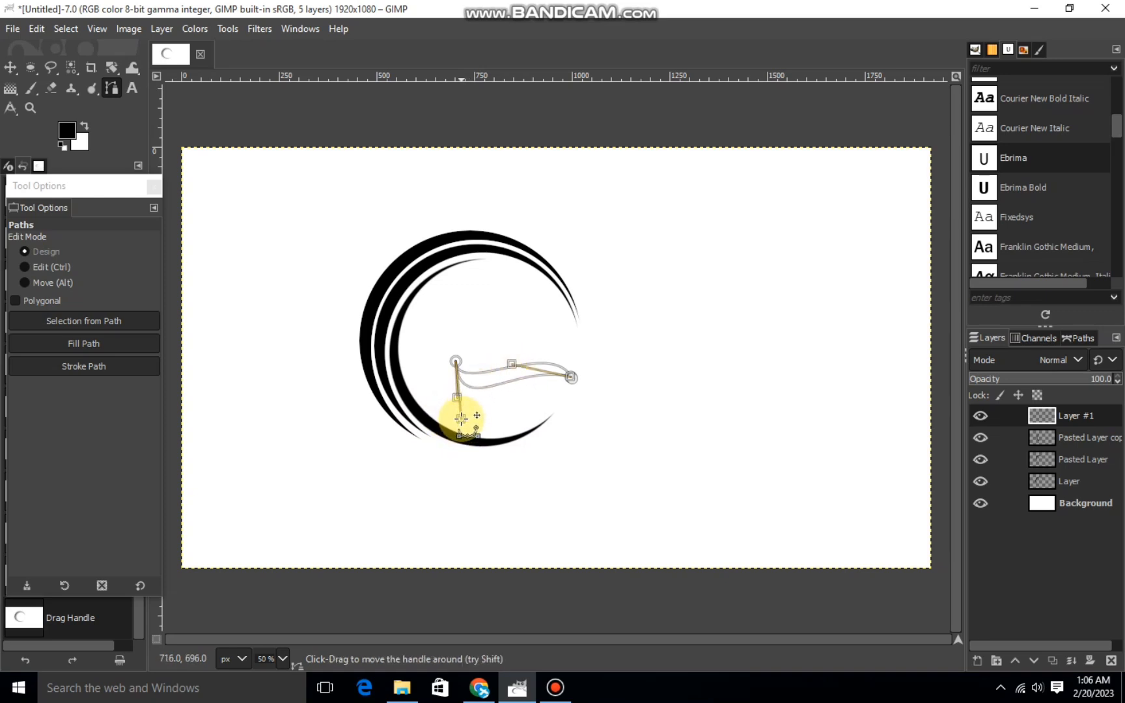
{"action": "left_click_drag", "start_coordinate": [571, 376], "coordinate": [552, 334]}
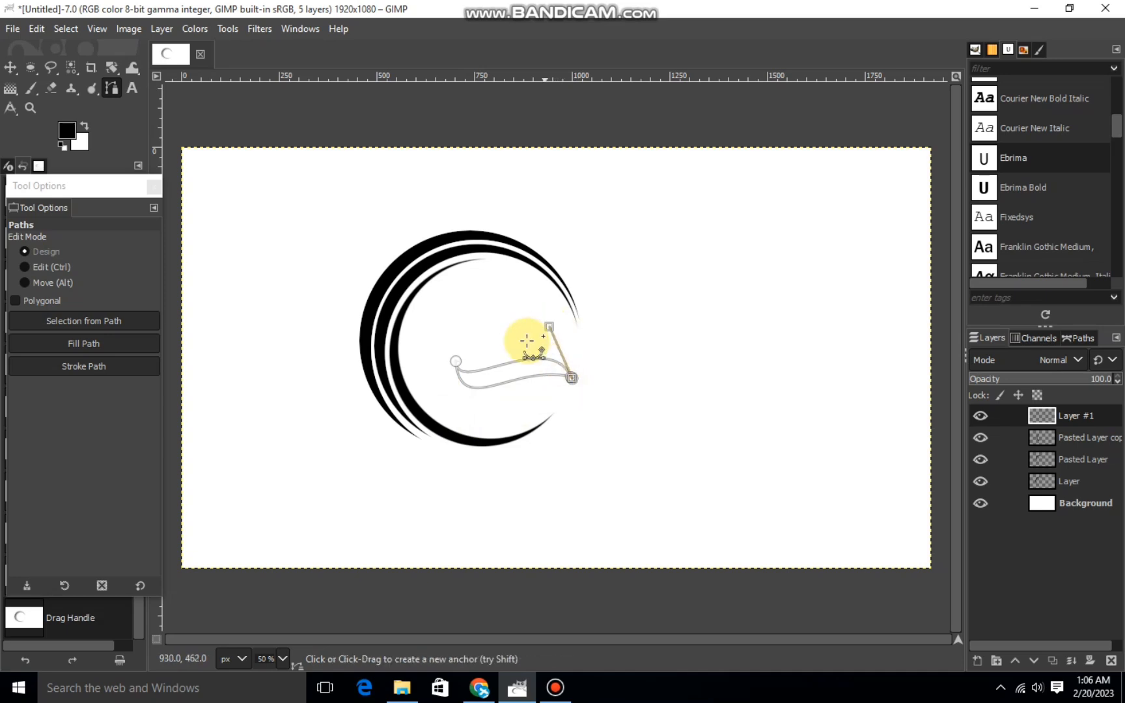
{"action": "left_click", "coordinate": [482, 369]}
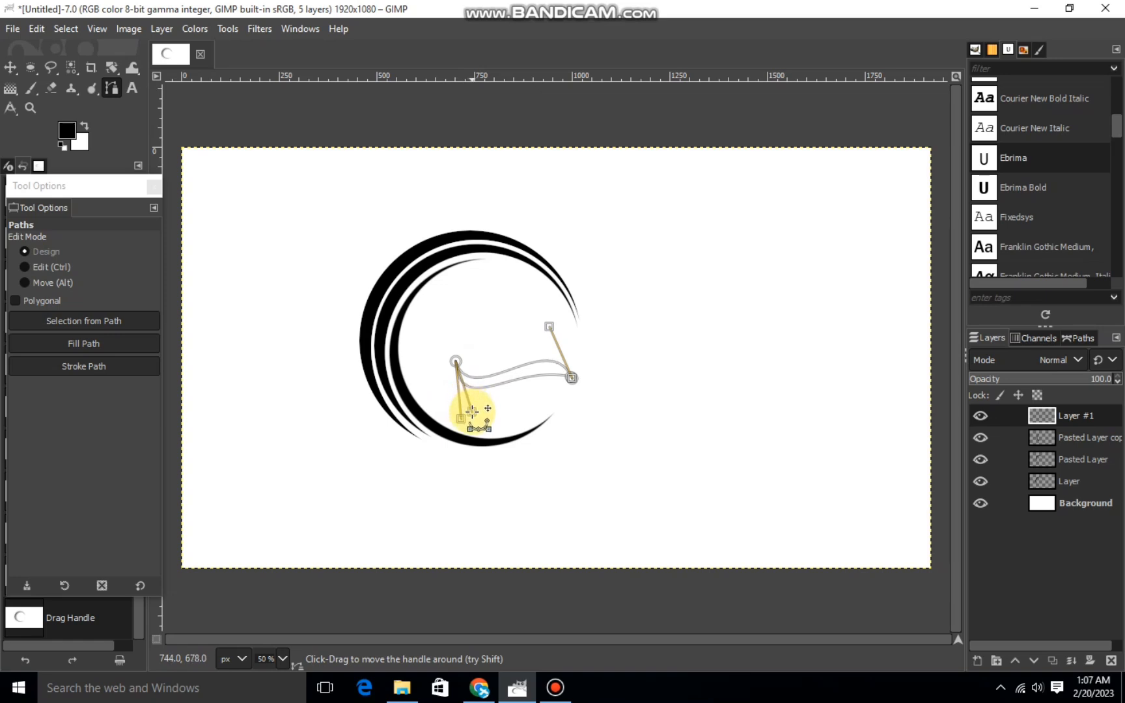
{"action": "left_click_drag", "start_coordinate": [475, 414], "coordinate": [460, 419]}
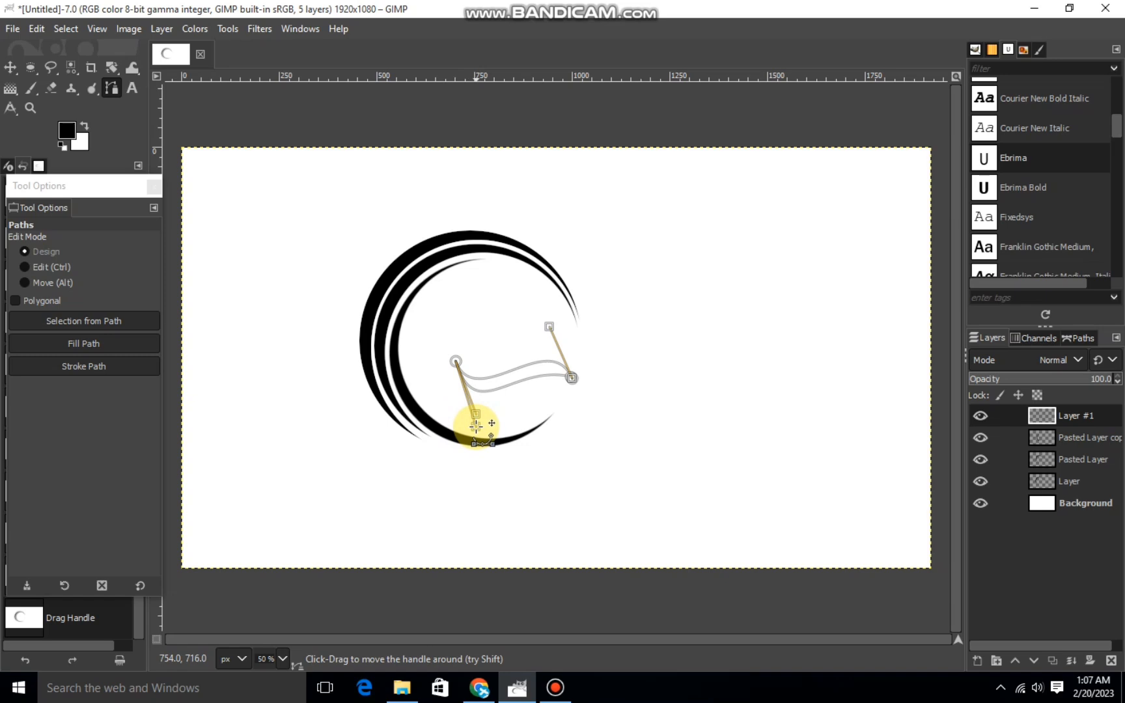
Remove the stray anchor, convert the wave path to a selection and fill it with the black foreground colour.
{"action": "left_click", "coordinate": [600, 427]}
{"action": "key", "text": "Delete"}
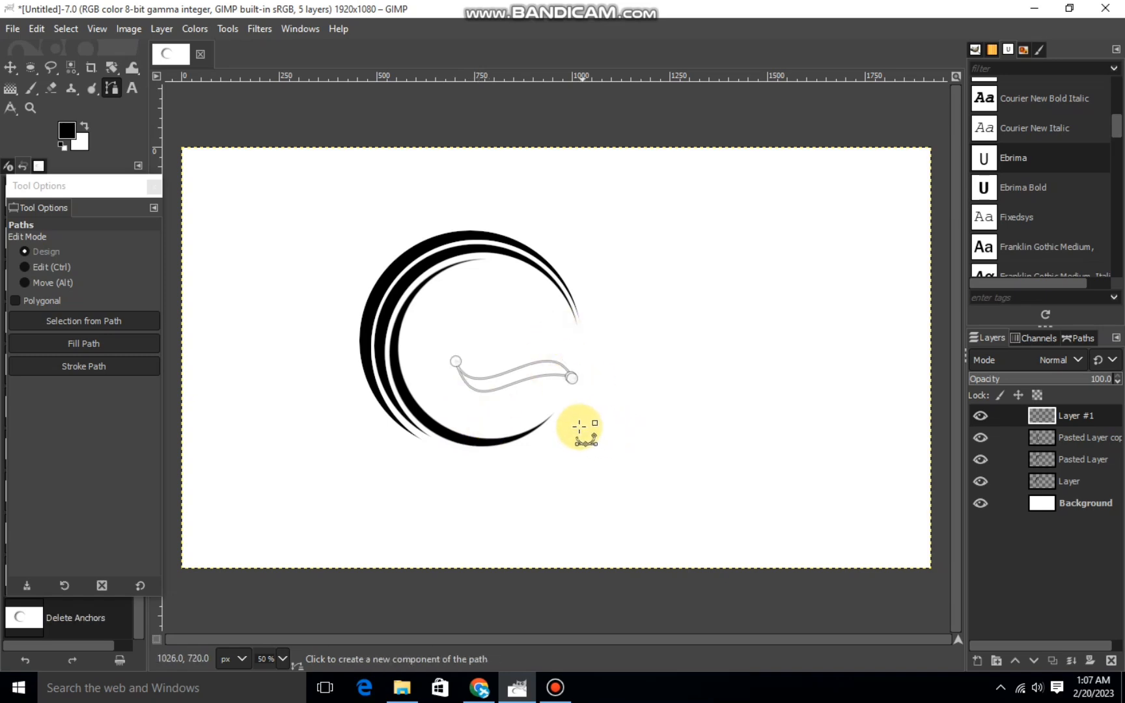
{"action": "key", "text": "Return"}
{"action": "right_click", "coordinate": [553, 398]}
{"action": "mouse_move", "coordinate": [591, 443]}
{"action": "left_click", "coordinate": [715, 465]}
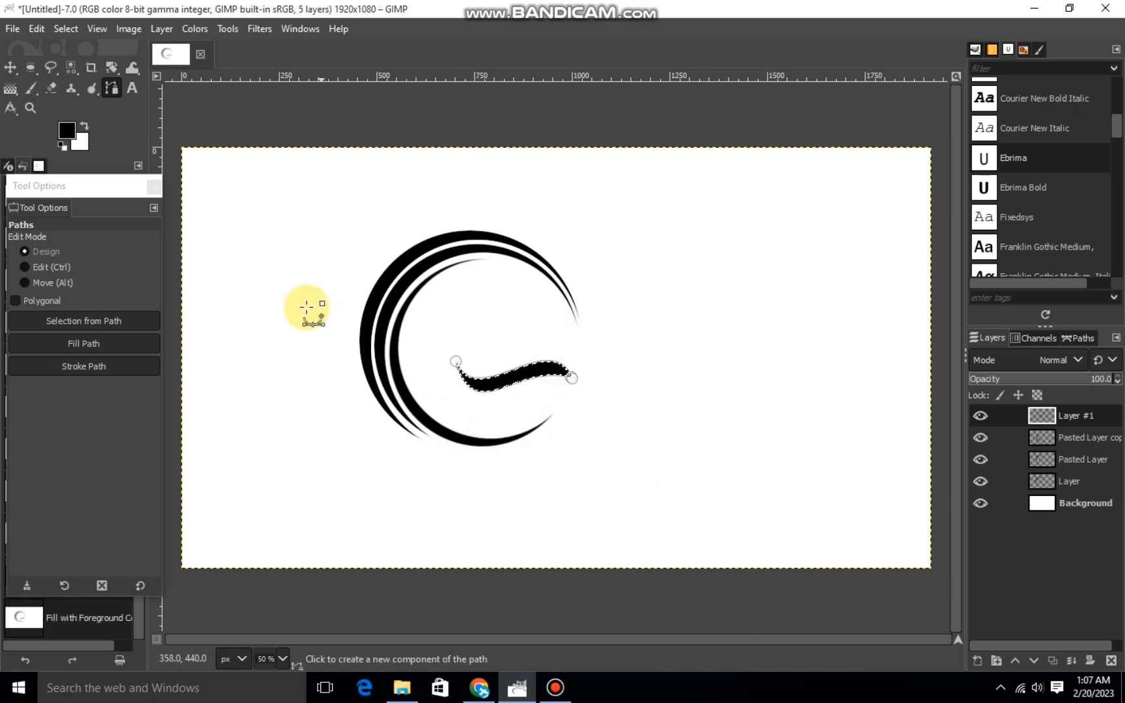
Copy the filled wave and paste it as a new layer.
{"action": "right_click", "coordinate": [557, 374]}
{"action": "mouse_move", "coordinate": [602, 409]}
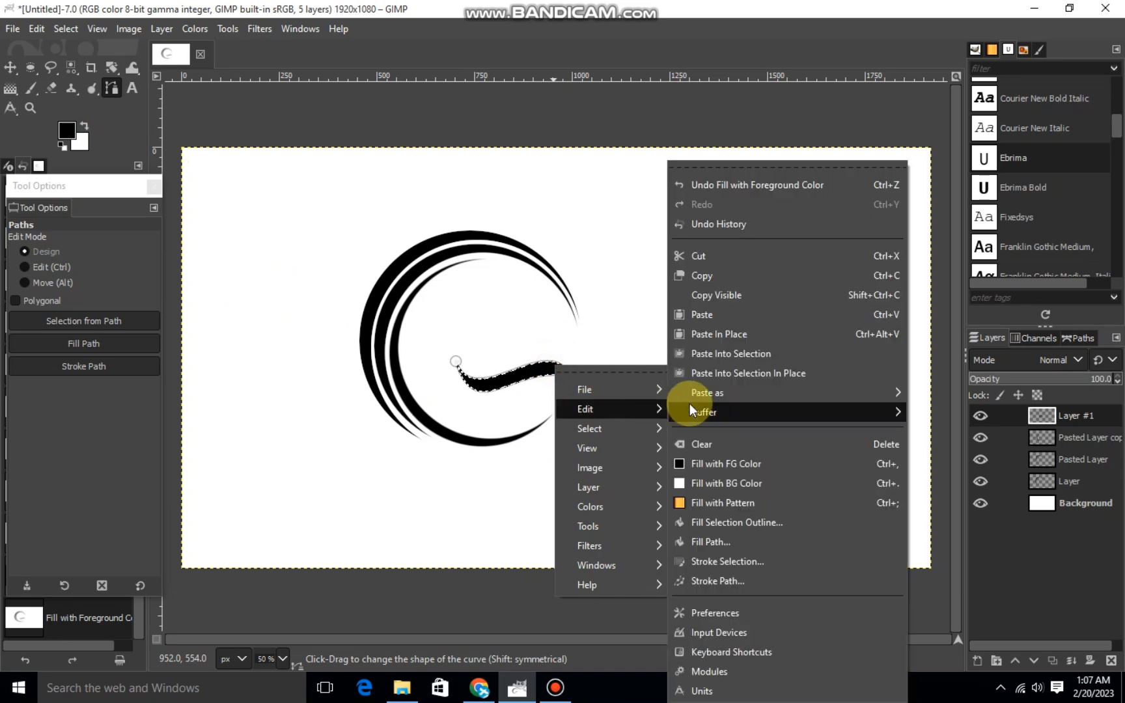
{"action": "left_click", "coordinate": [711, 275]}
{"action": "right_click", "coordinate": [648, 374]}
{"action": "mouse_move", "coordinate": [695, 422]}
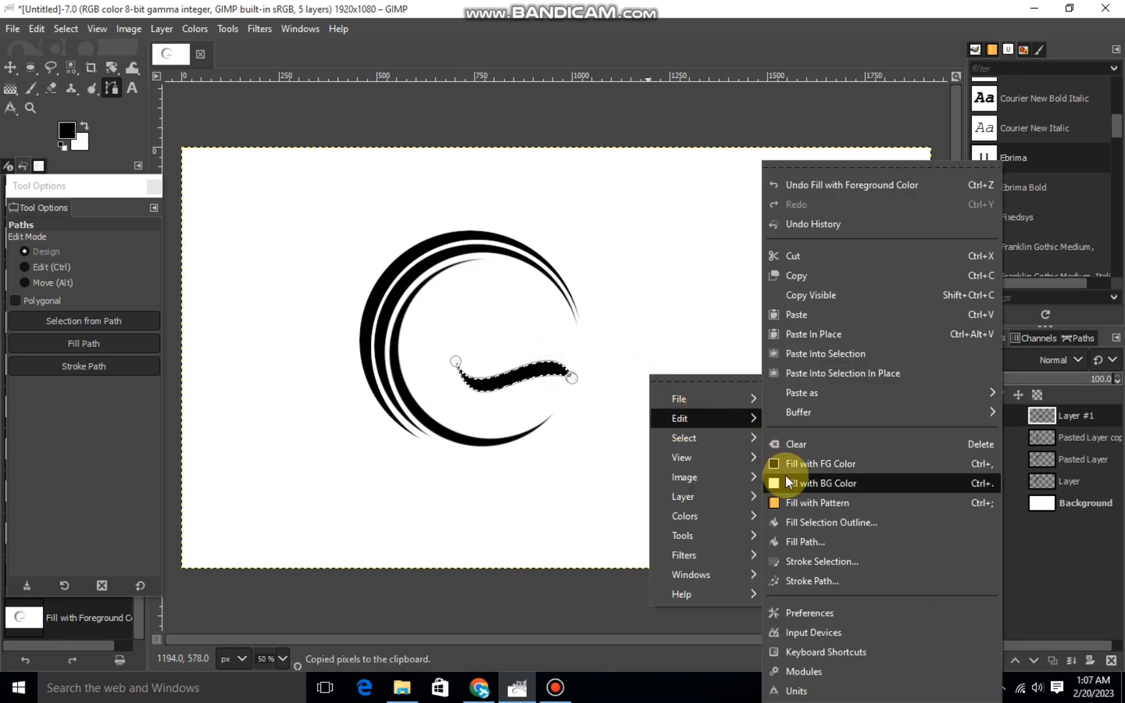
{"action": "left_click", "coordinate": [820, 326]}
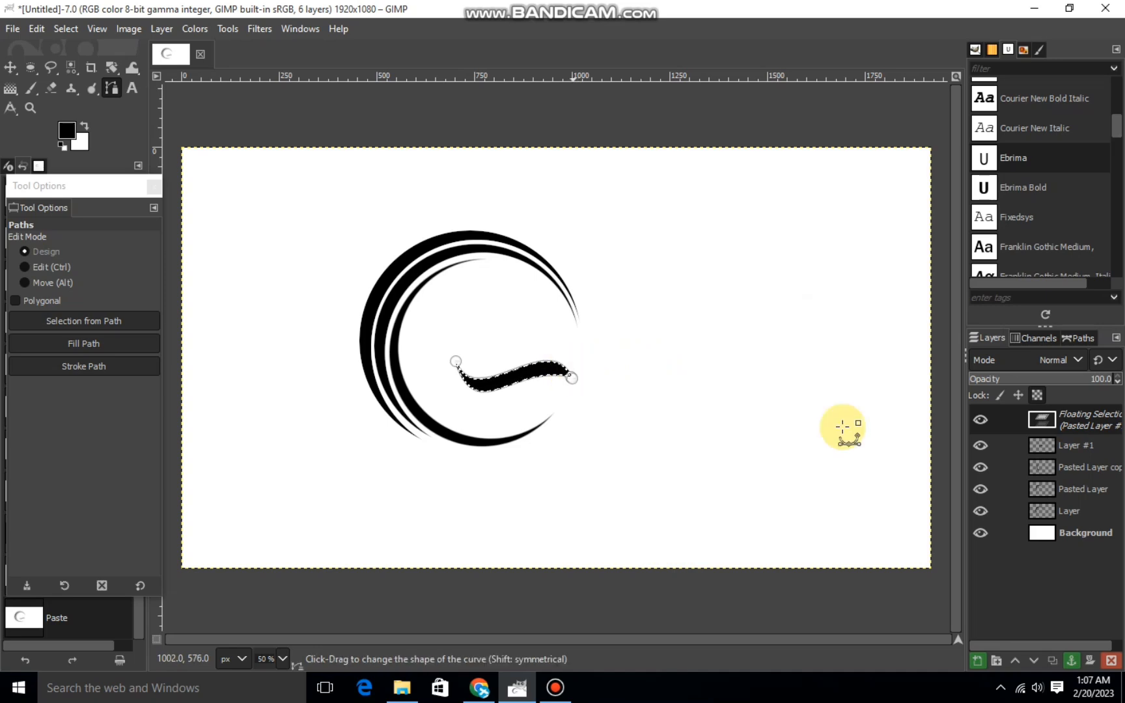
{"action": "left_click", "coordinate": [977, 661]}
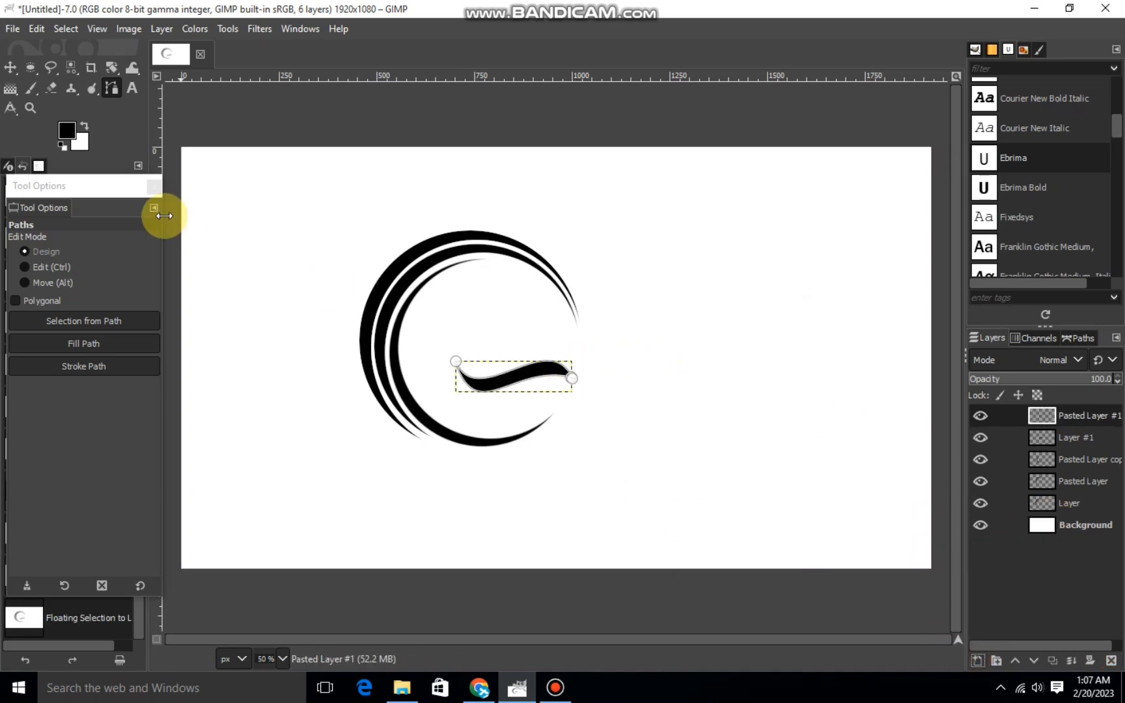
Move the pasted wave directly below the original wave, keeping it at 298 × 79 px.
{"action": "left_click", "coordinate": [10, 67]}
{"action": "mouse_move", "coordinate": [113, 74]}
{"action": "left_mouse_down"}
{"action": "mouse_move", "coordinate": [161, 142]}
{"action": "mouse_move", "coordinate": [163, 107]}
{"action": "left_mouse_up"}
{"action": "left_click", "coordinate": [468, 392]}
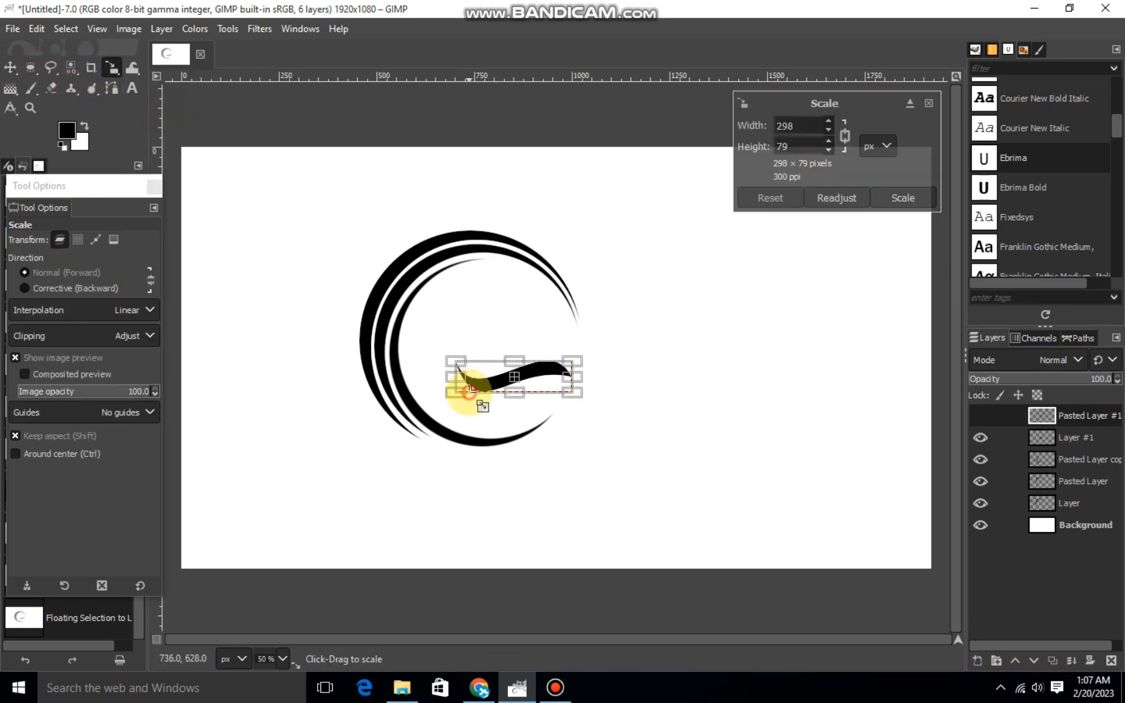
{"action": "left_click_drag", "start_coordinate": [528, 393], "coordinate": [534, 408]}
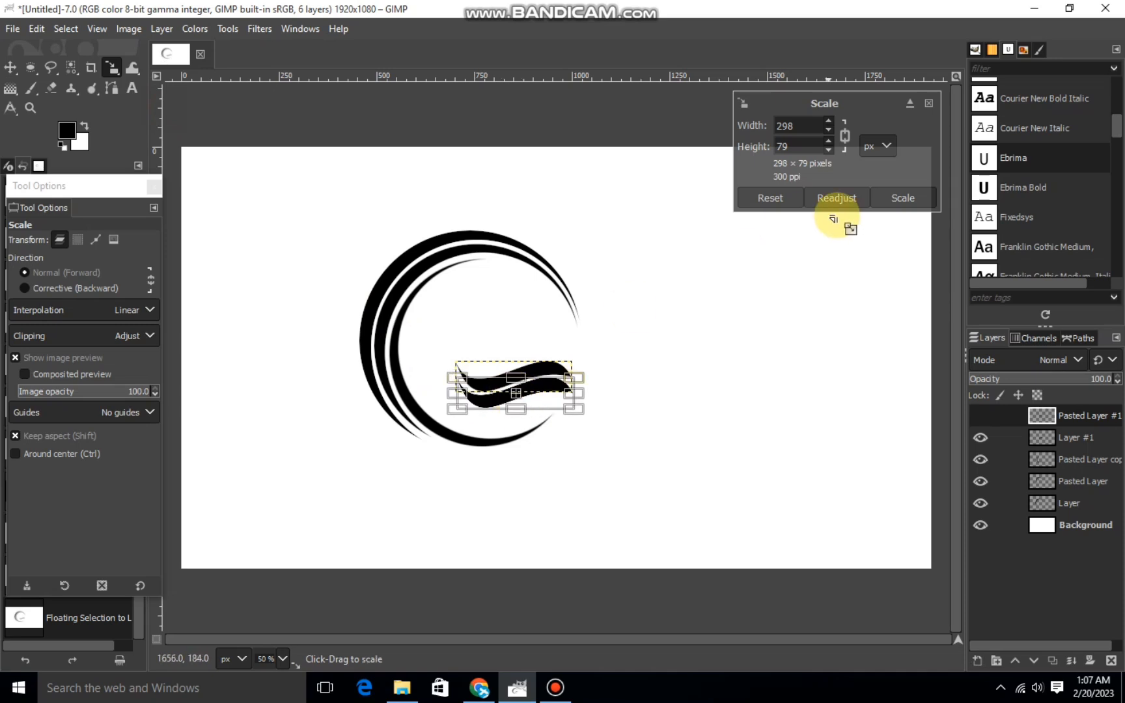
{"action": "left_click", "coordinate": [903, 197]}
Scale the original wave's layer up to 2323 × 1307 px and position it above the copied wave.
{"action": "left_click", "coordinate": [1036, 443]}
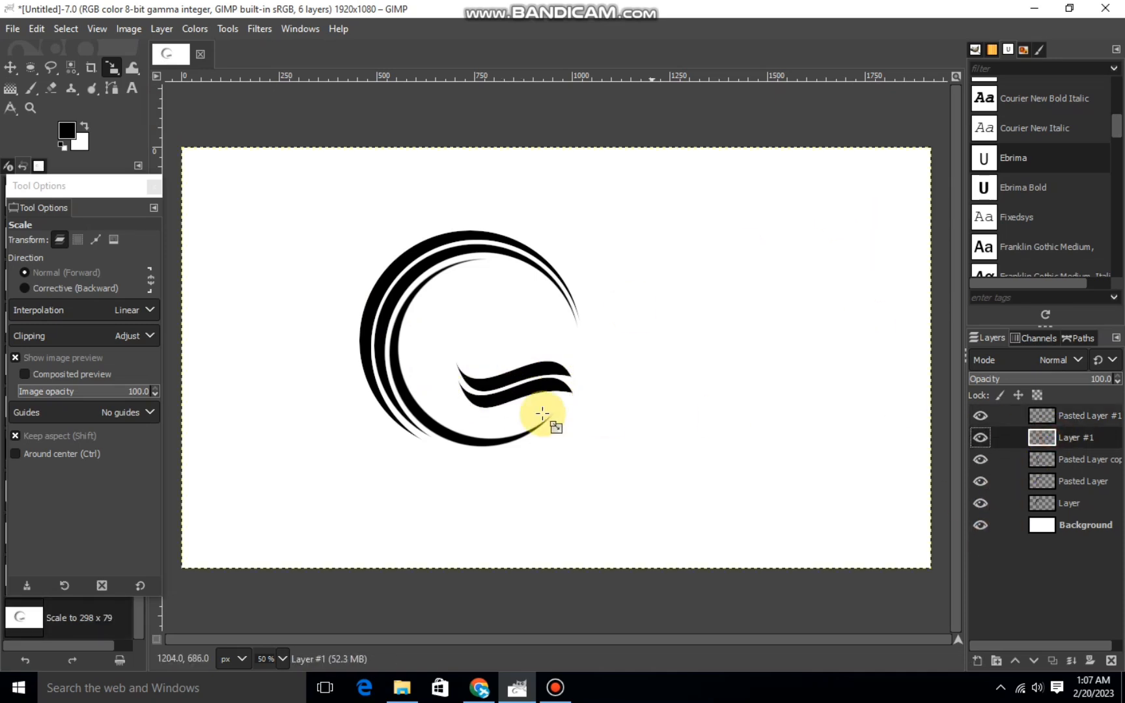
{"action": "left_click", "coordinate": [496, 360]}
{"action": "left_click_drag", "start_coordinate": [397, 418], "coordinate": [790, 263]}
{"action": "left_click_drag", "start_coordinate": [349, 280], "coordinate": [565, 365]}
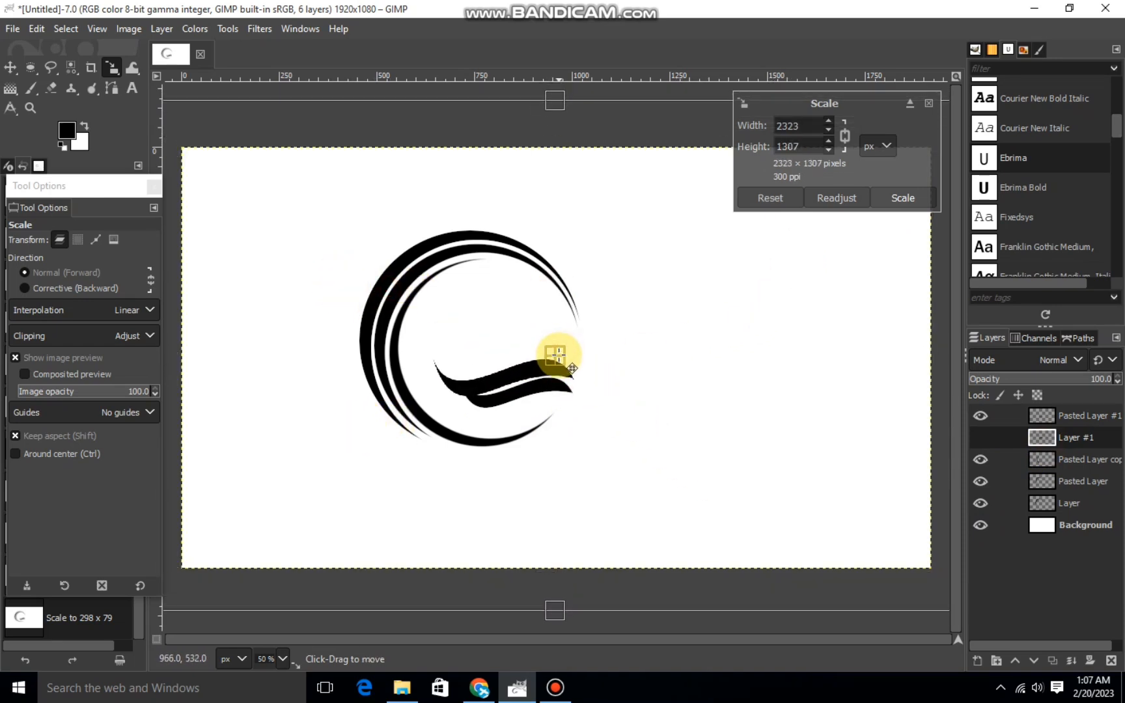
{"action": "left_click", "coordinate": [901, 196]}
Scale the lower wave to 394 × 104 px and position it close beneath the upper wave.
{"action": "left_click", "coordinate": [1081, 416]}
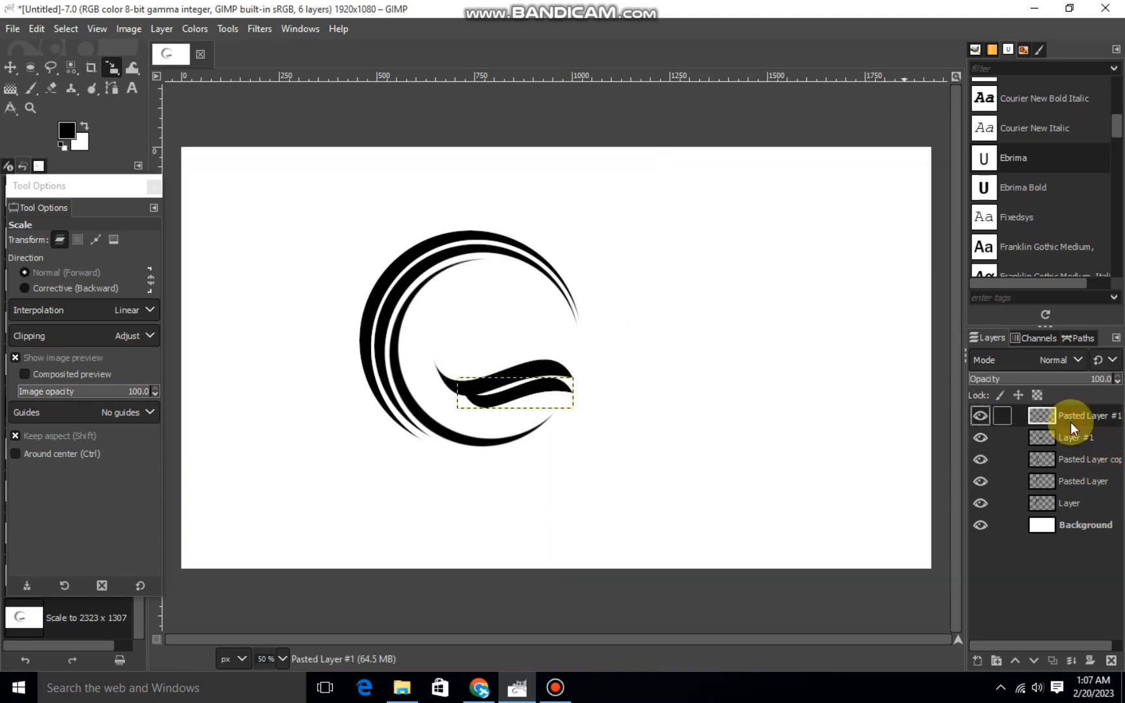
{"action": "left_click", "coordinate": [459, 414]}
{"action": "mouse_move", "coordinate": [496, 396]}
{"action": "left_mouse_down"}
{"action": "mouse_move", "coordinate": [583, 417]}
{"action": "mouse_move", "coordinate": [518, 398]}
{"action": "left_mouse_up"}
{"action": "left_click", "coordinate": [912, 198]}
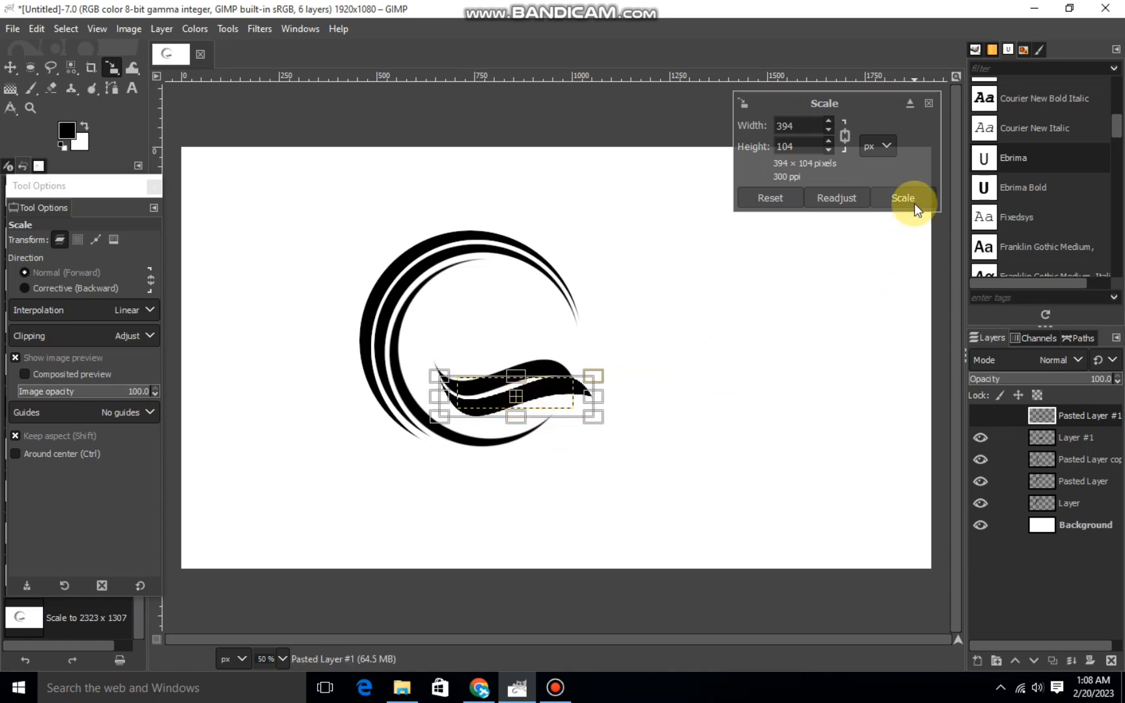
Rotate the upper wave's layer by about -1.85°.
{"action": "left_click", "coordinate": [1034, 526]}
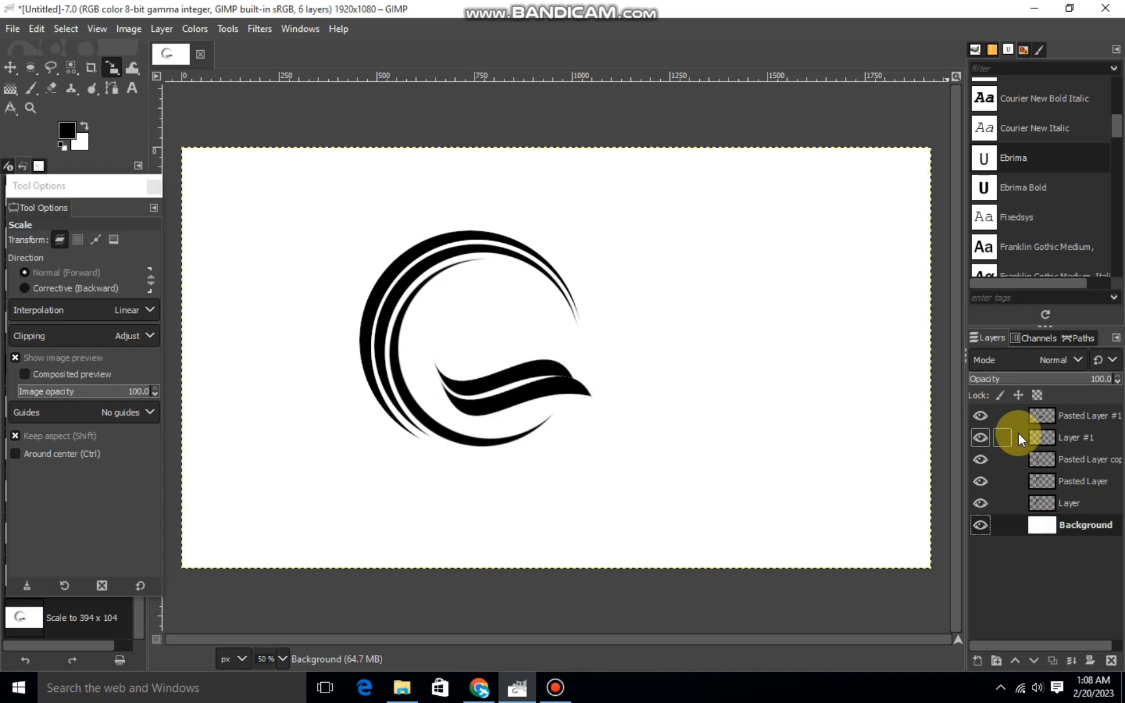
{"action": "left_click", "coordinate": [1040, 415]}
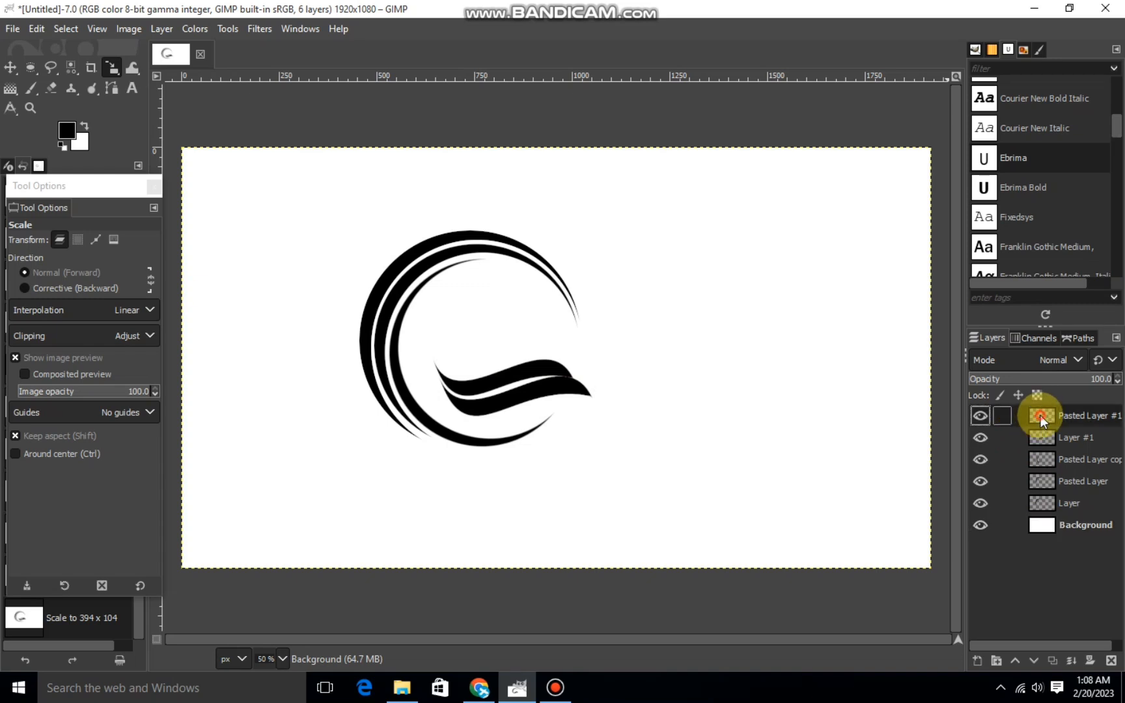
{"action": "left_click", "coordinate": [1063, 440]}
{"action": "left_click", "coordinate": [111, 67]}
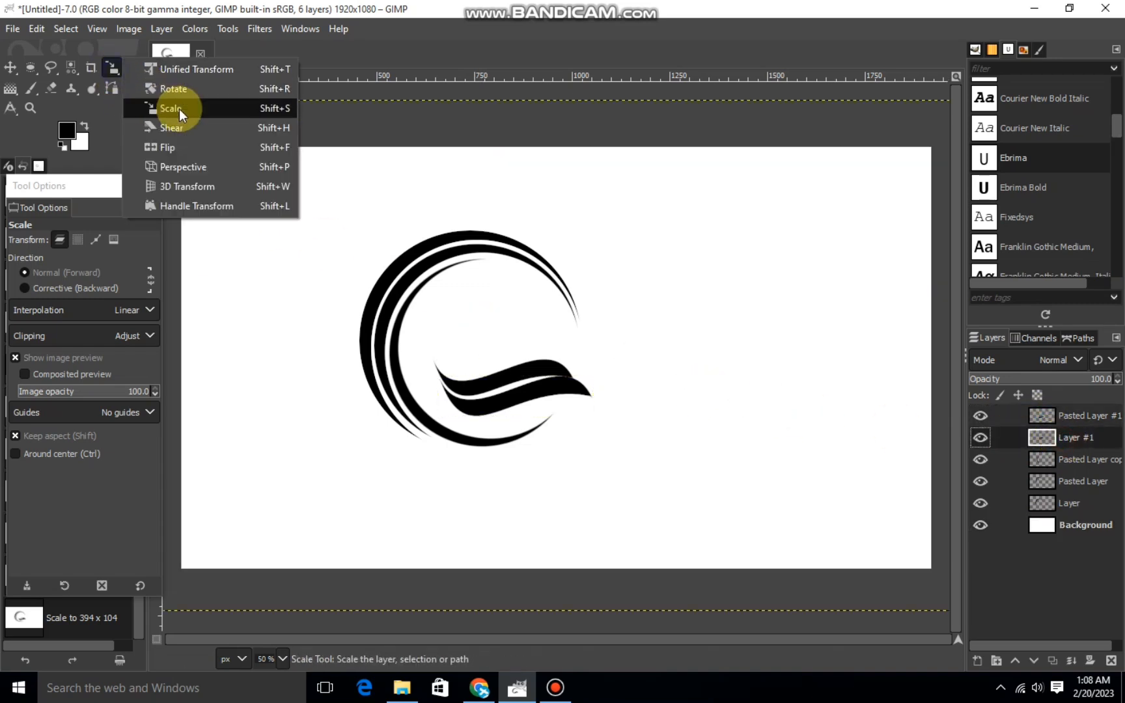
{"action": "left_click", "coordinate": [171, 88]}
{"action": "left_click", "coordinate": [423, 354]}
{"action": "left_click_drag", "start_coordinate": [351, 330], "coordinate": [360, 336]}
{"action": "left_click", "coordinate": [918, 217]}
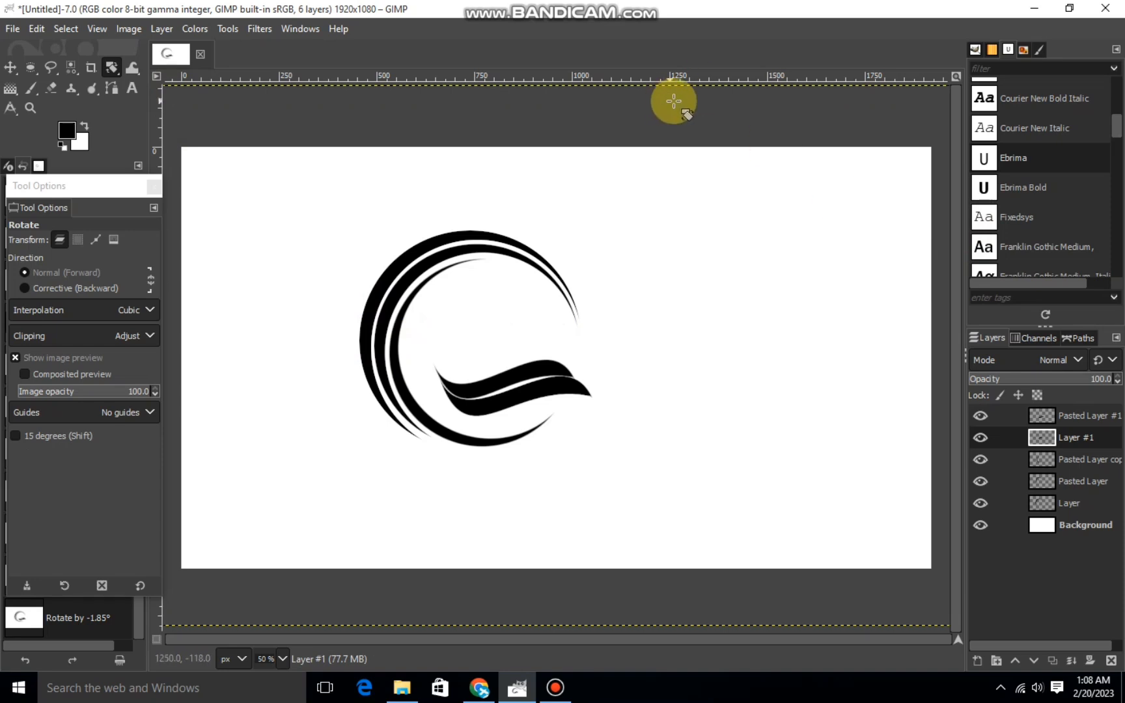
Shift the upper wave slightly to the right, keeping its layer at 2366 × 1383 px.
{"action": "left_click_drag", "start_coordinate": [111, 67], "coordinate": [189, 108]}
{"action": "left_click", "coordinate": [557, 358]}
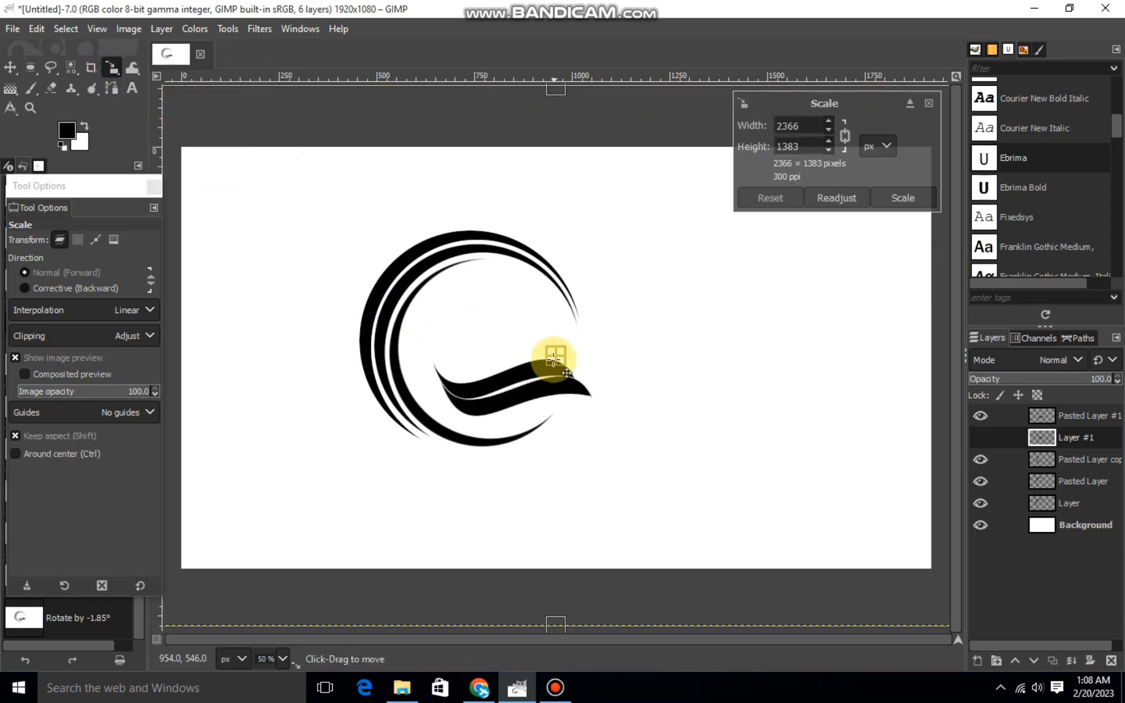
{"action": "left_click_drag", "start_coordinate": [577, 367], "coordinate": [578, 368]}
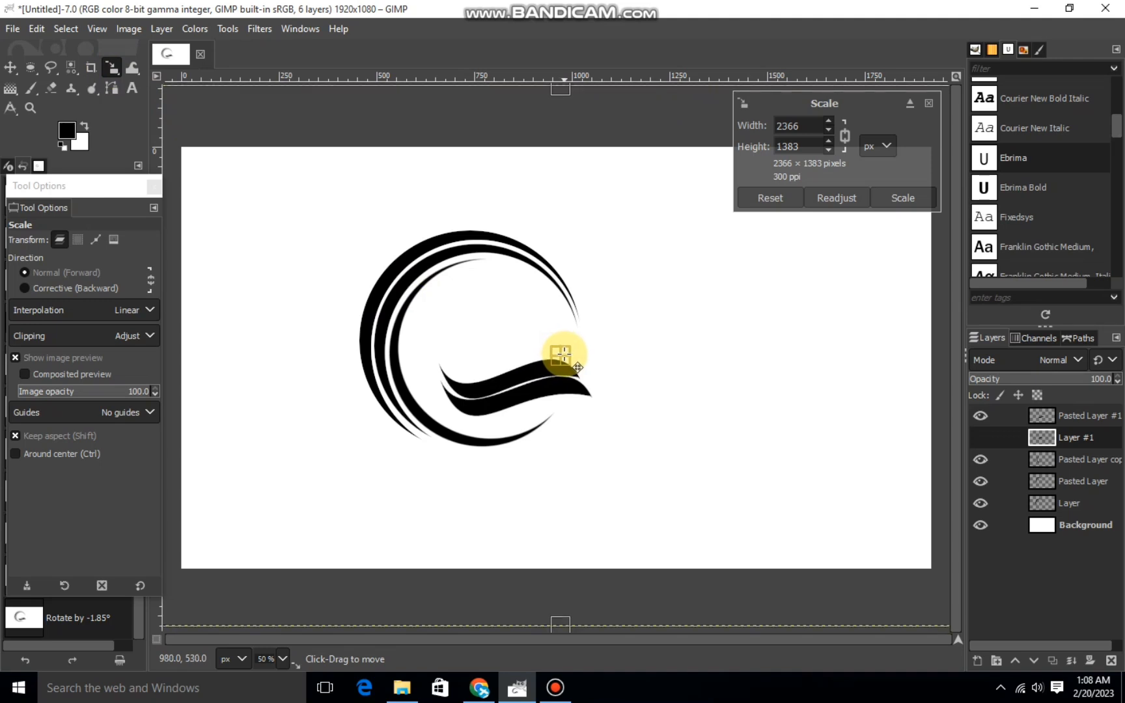
{"action": "left_click", "coordinate": [899, 197]}
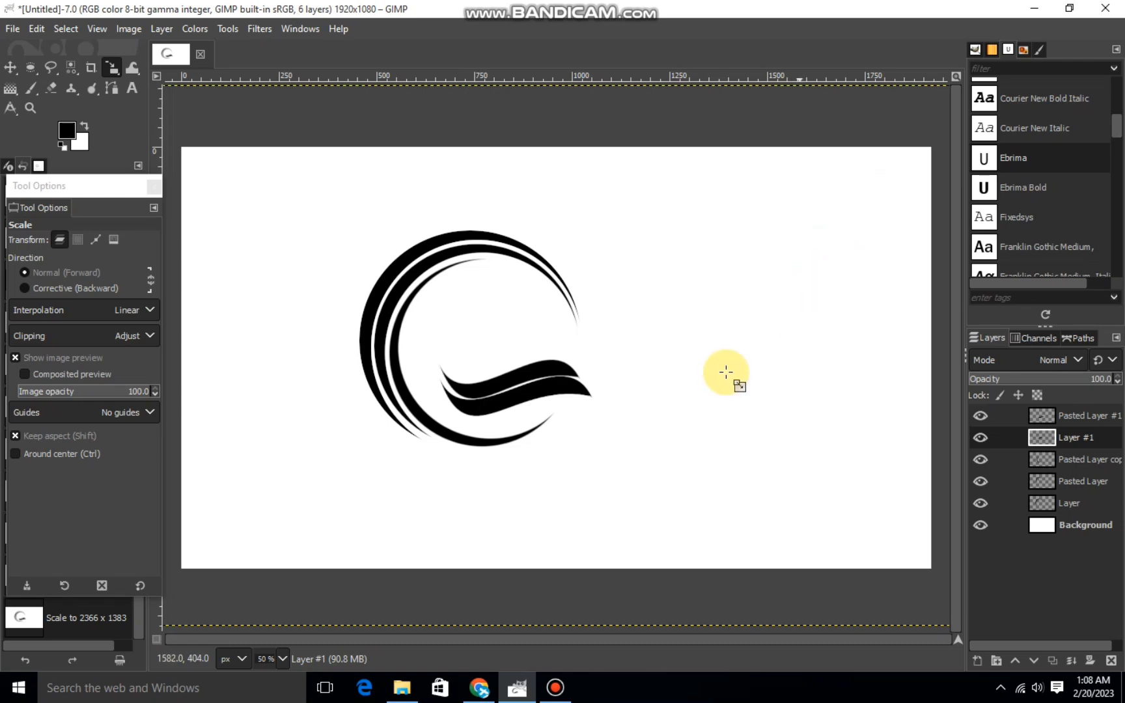
Move the lower wave slightly down and to the right, keeping it at 395 × 105 px.
{"action": "left_click", "coordinate": [1074, 420]}
{"action": "left_click", "coordinate": [524, 398]}
{"action": "left_click_drag", "start_coordinate": [526, 412], "coordinate": [532, 425]}
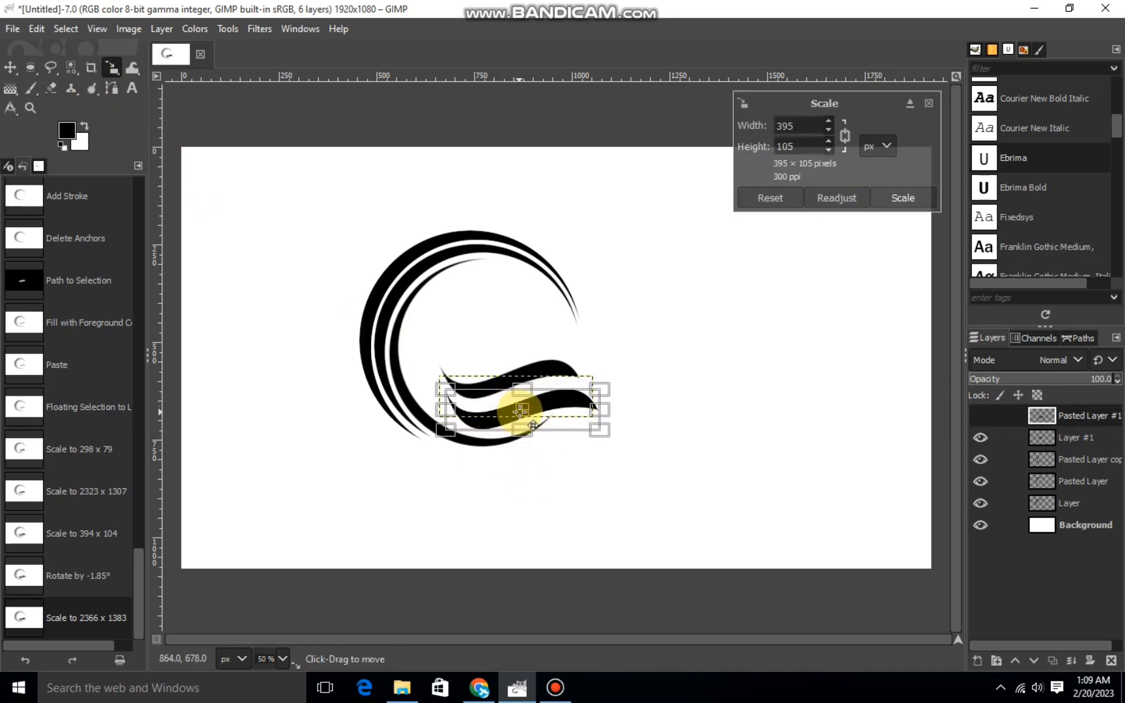
{"action": "left_click", "coordinate": [902, 198]}
Move the upper wave down close to the lower one, leaving a thin gap between them.
{"action": "left_click", "coordinate": [1006, 437]}
{"action": "left_click", "coordinate": [575, 386]}
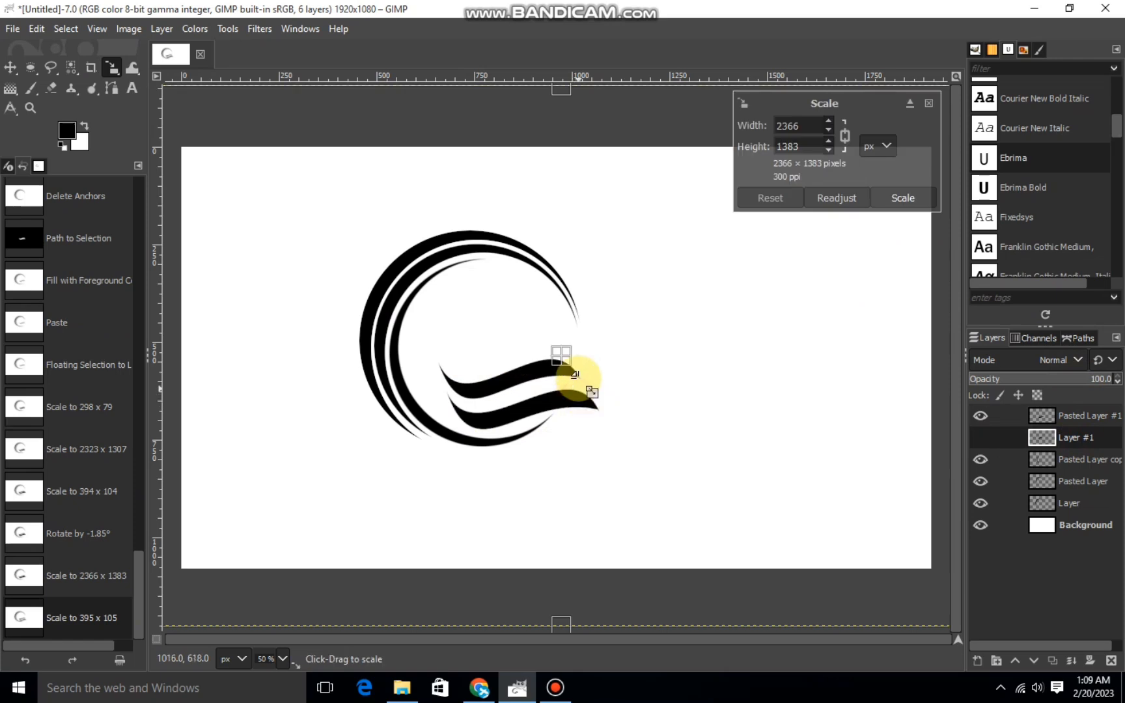
{"action": "left_click_drag", "start_coordinate": [564, 352], "coordinate": [567, 368]}
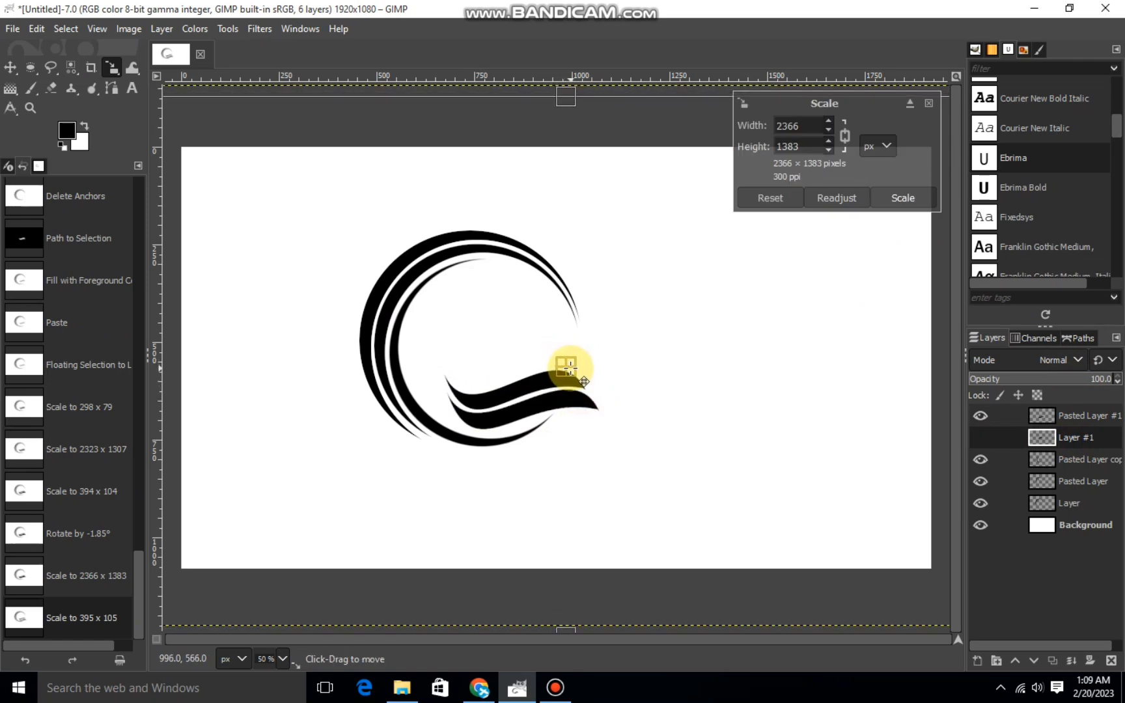
{"action": "left_click", "coordinate": [902, 197]}
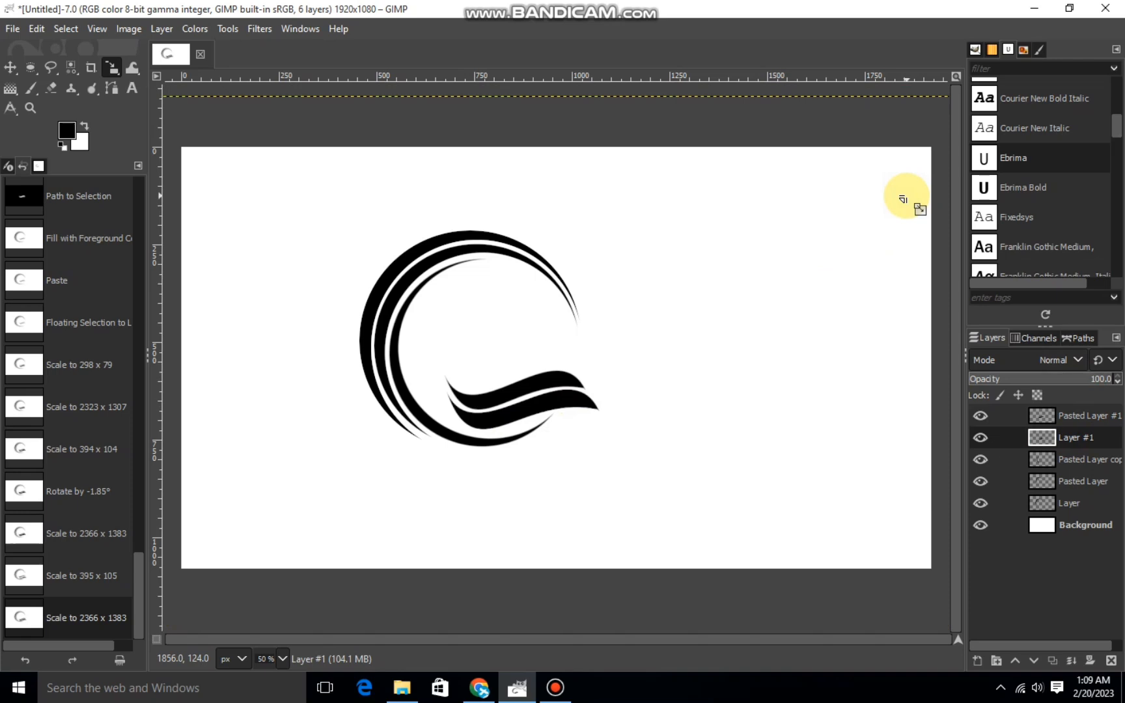
Add the text OCEAN STATE in Ebrima Bold inside the emblem, above the waves, extending past the crescents' open side.
{"action": "left_click", "coordinate": [1073, 417]}
{"action": "left_click", "coordinate": [132, 88]}
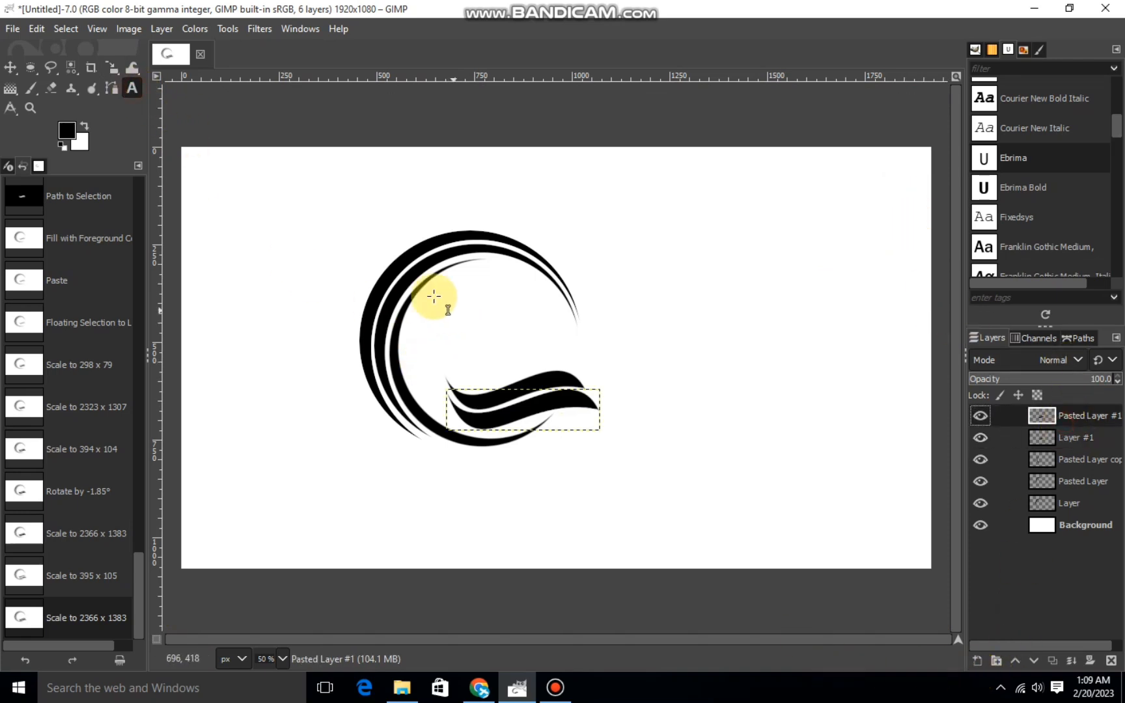
{"action": "left_click_drag", "start_coordinate": [425, 303], "coordinate": [732, 369]}
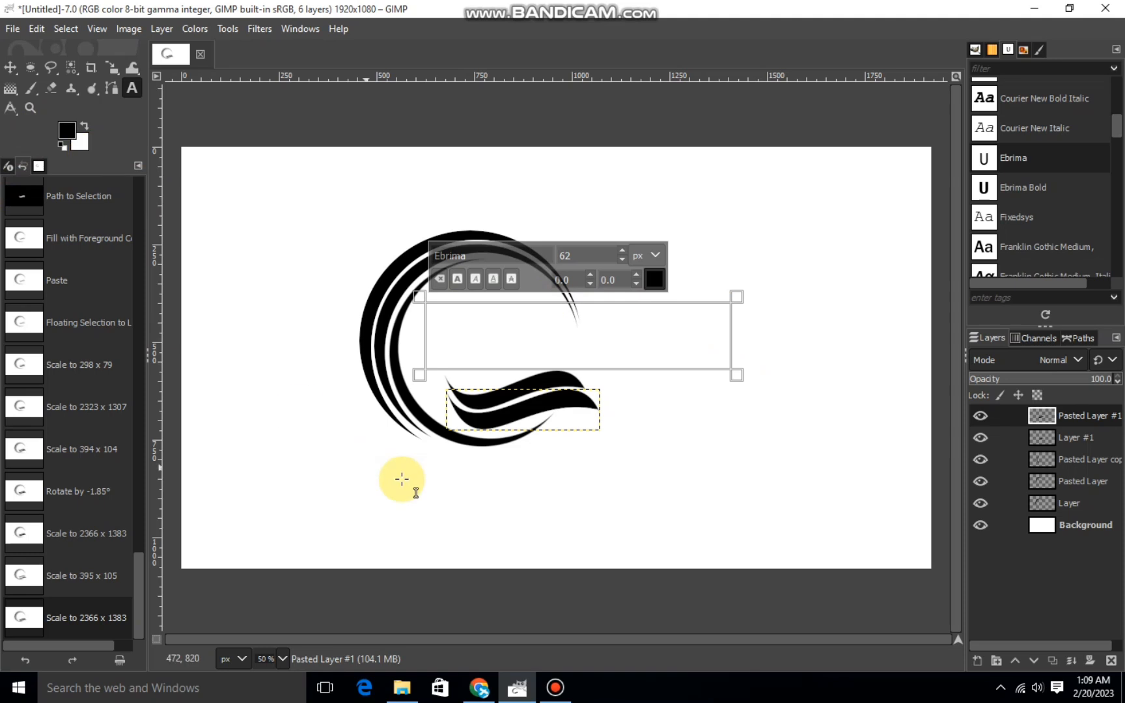
{"action": "type", "text": "OC"}
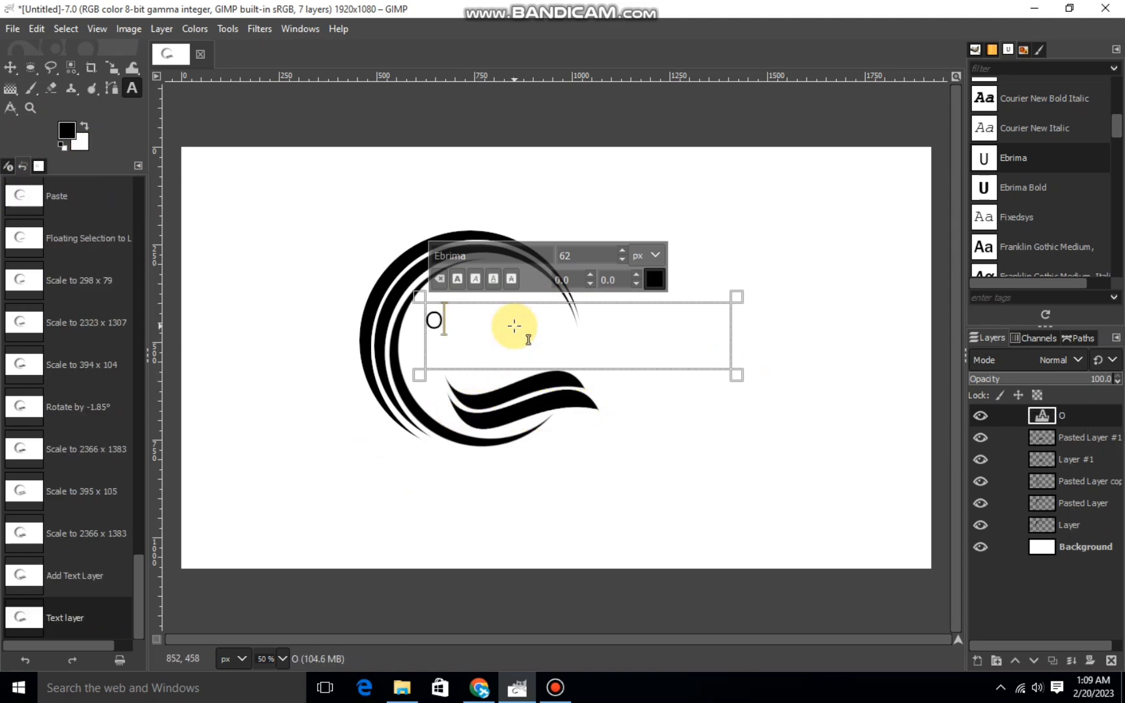
{"action": "left_click", "coordinate": [987, 186]}
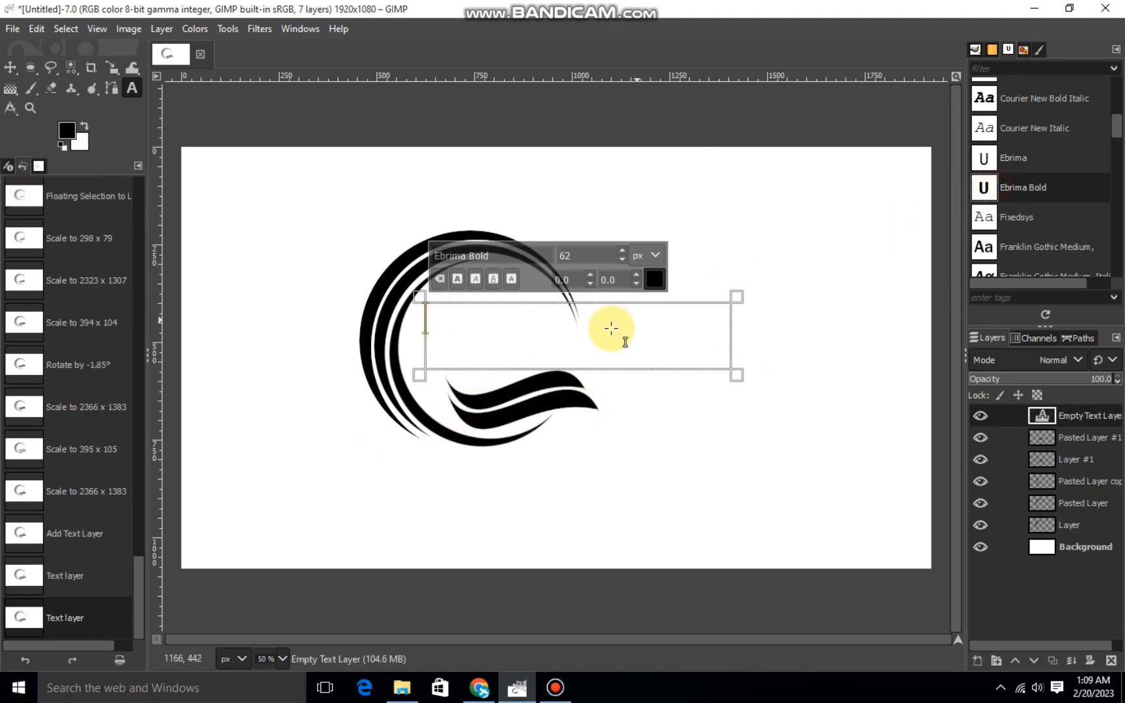
{"action": "type", "text": "OCEAN STATE"}
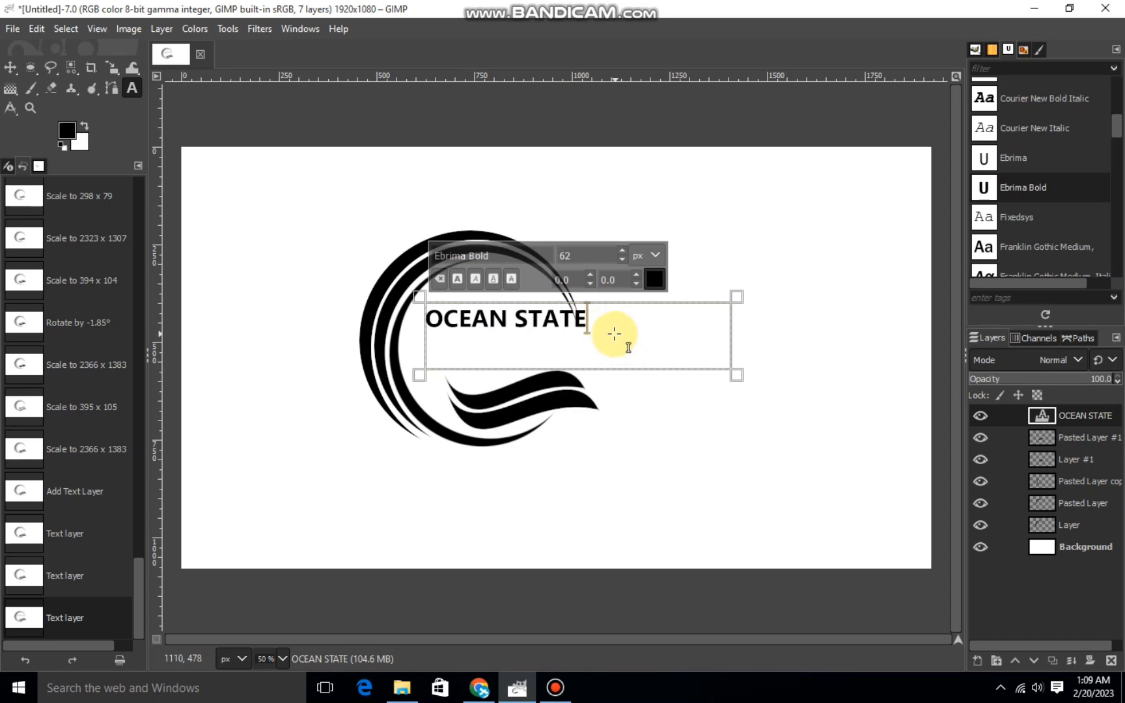
Set the OCEAN STATE text to 71 px with a kerning of 3.0.
{"action": "left_click_drag", "start_coordinate": [615, 334], "coordinate": [402, 334]}
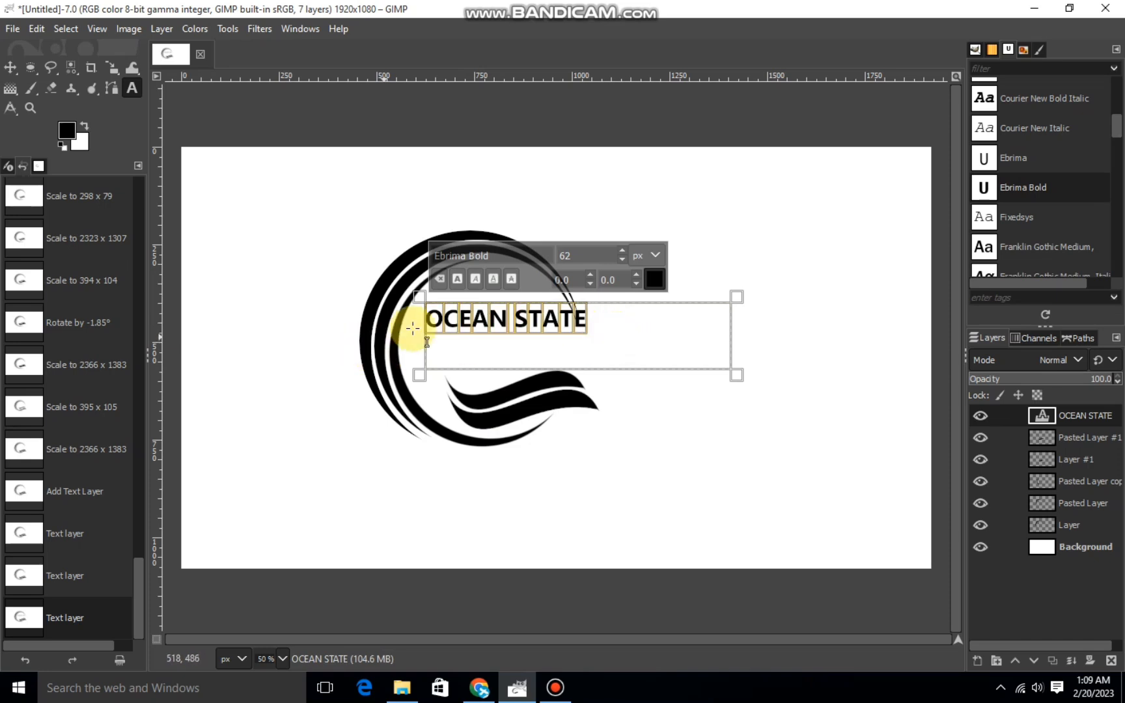
{"action": "left_click", "coordinate": [623, 252]}
{"action": "left_click", "coordinate": [622, 251]}
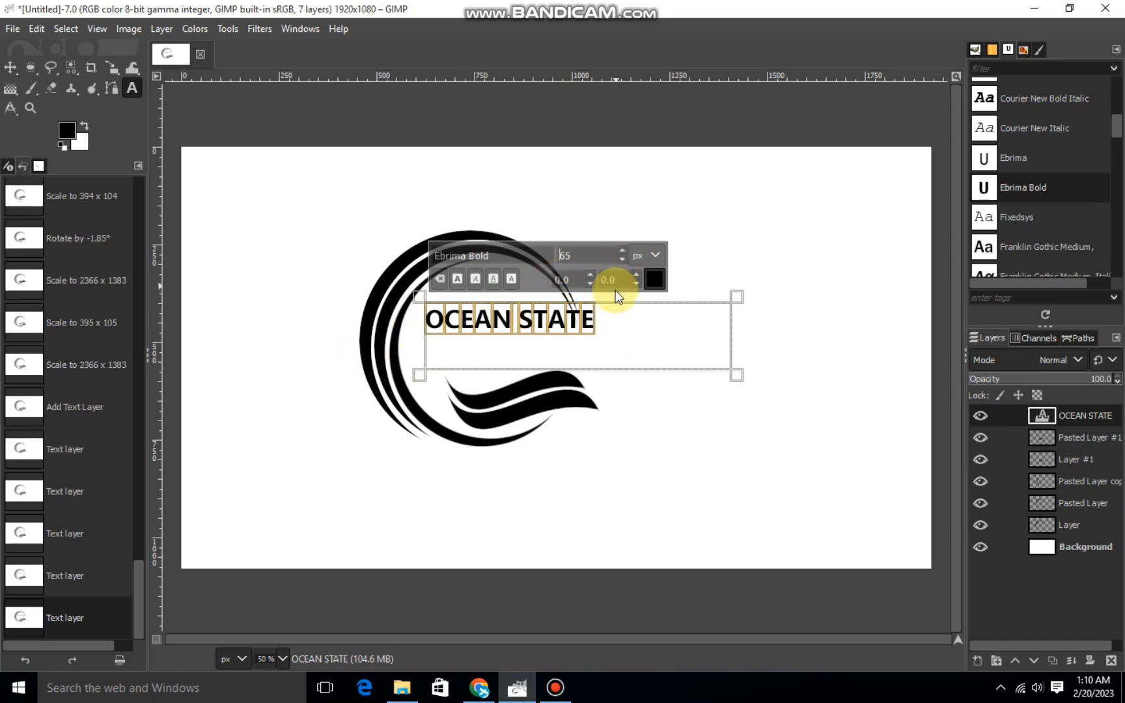
{"action": "left_click", "coordinate": [622, 250]}
{"action": "left_click", "coordinate": [622, 250]}
{"action": "left_click", "coordinate": [622, 250]}
{"action": "left_click", "coordinate": [622, 251]}
{"action": "left_click", "coordinate": [636, 276]}
{"action": "left_click", "coordinate": [636, 275]}
{"action": "left_click", "coordinate": [636, 276]}
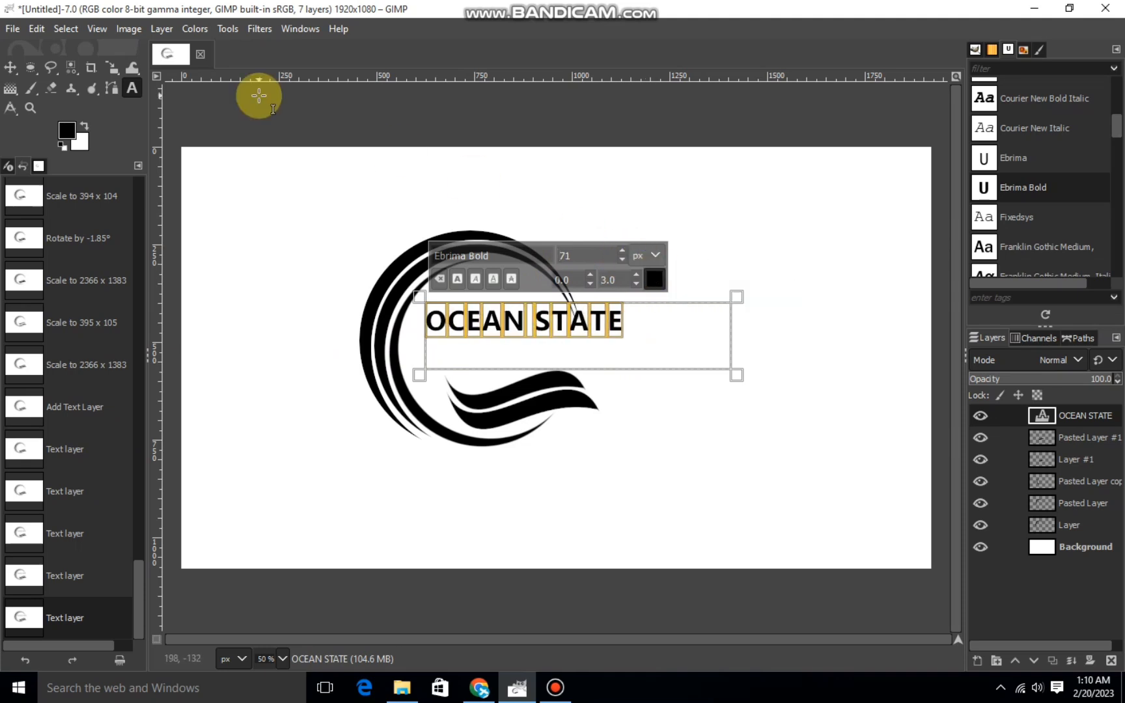
Shift the OCEAN STATE text slightly down and to the right, keeping its layer at 784 × 172 px.
{"action": "left_click", "coordinate": [114, 73]}
{"action": "left_click", "coordinate": [572, 344]}
{"action": "left_click_drag", "start_coordinate": [577, 344], "coordinate": [594, 359]}
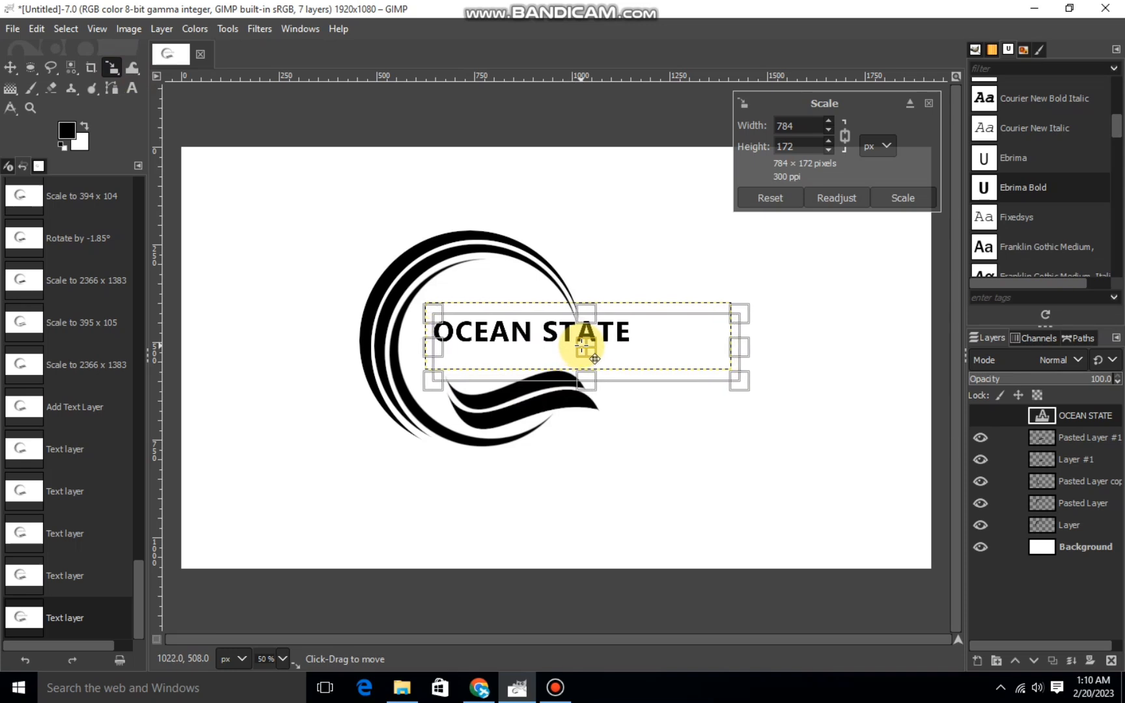
{"action": "left_click", "coordinate": [903, 198]}
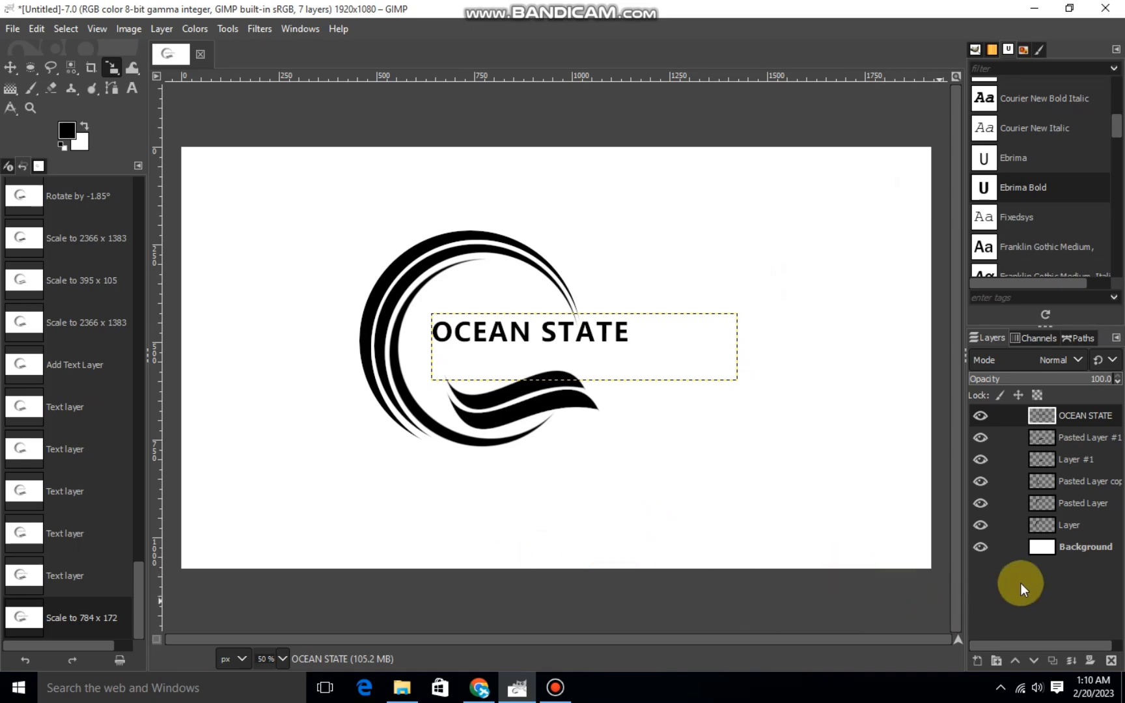
Add the text FINANCIAL SERVICES in regular Ebrima in a wide text box below the emblem.
{"action": "left_click", "coordinate": [133, 90]}
{"action": "left_click_drag", "start_coordinate": [304, 466], "coordinate": [468, 501]}
{"action": "left_click", "coordinate": [987, 168]}
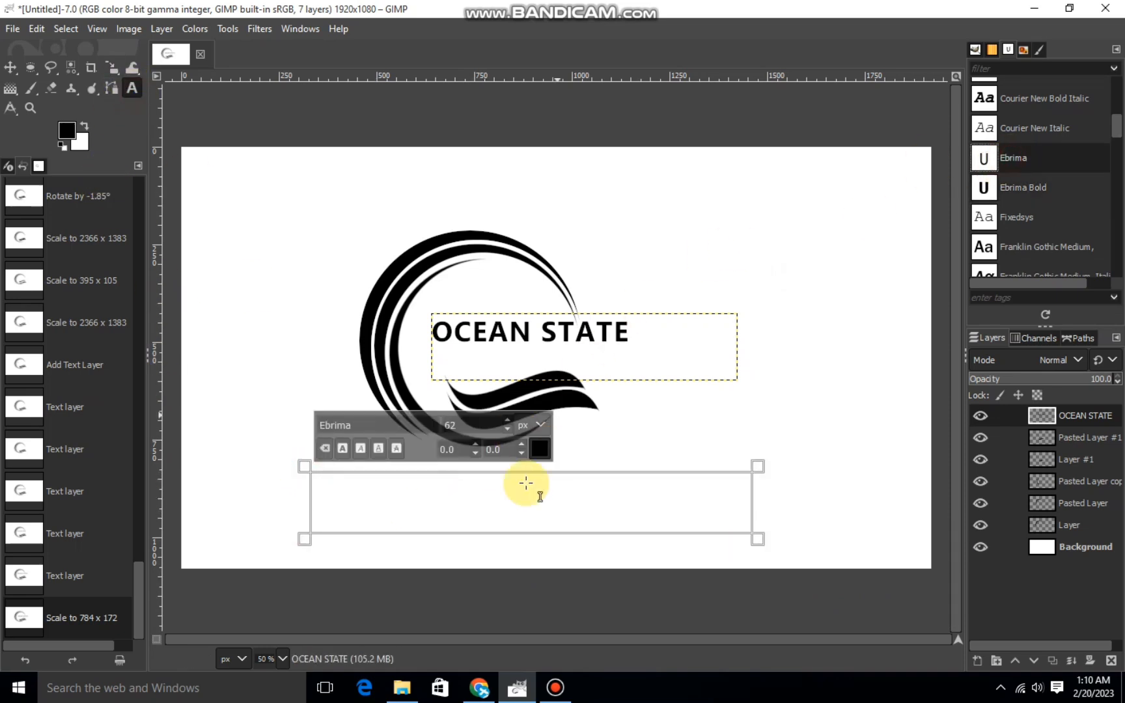
{"action": "type", "text": "FINANCIAL"}
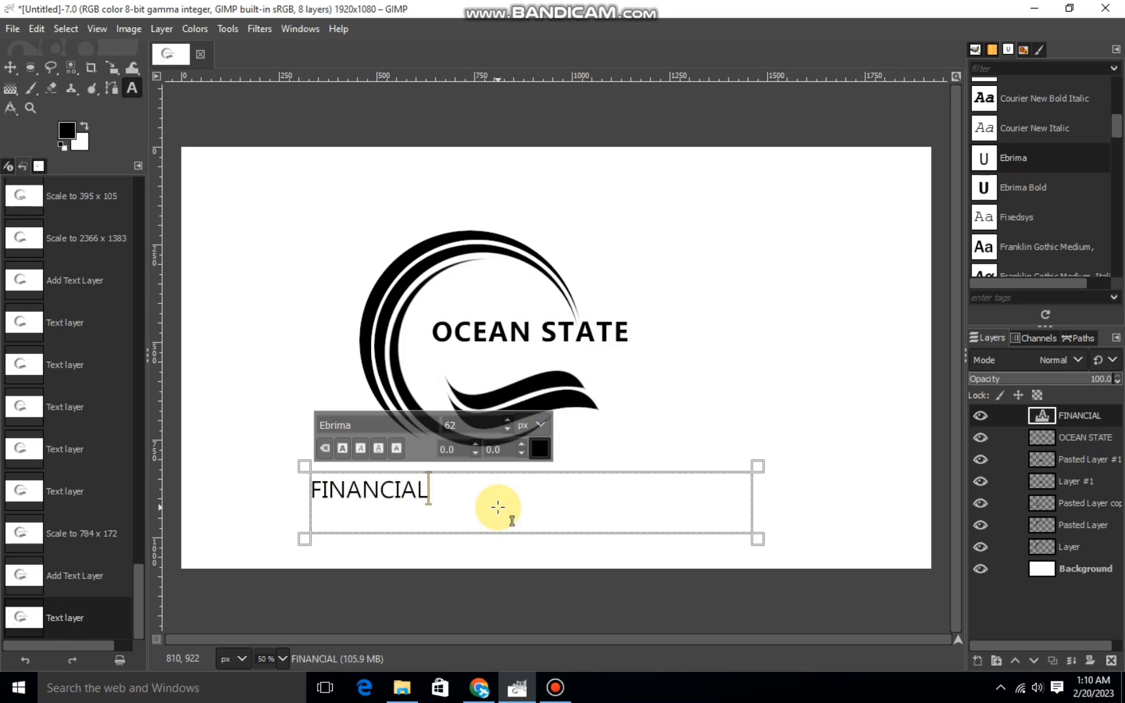
{"action": "type", "text": " SERVICES"}
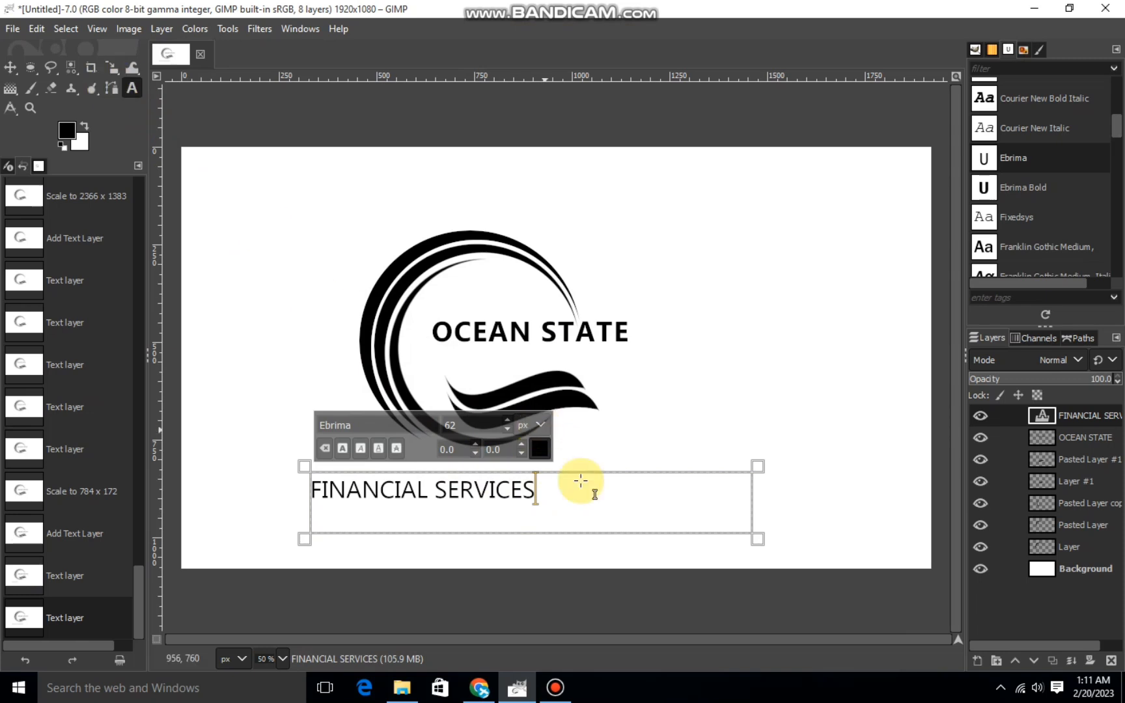
Set the FINANCIAL SERVICES text to 48 px with a kerning of 6.0.
{"action": "key", "text": "ctrl+a"}
{"action": "scroll", "coordinate": [505, 430], "scroll_direction": "down", "scroll_amount": 13}
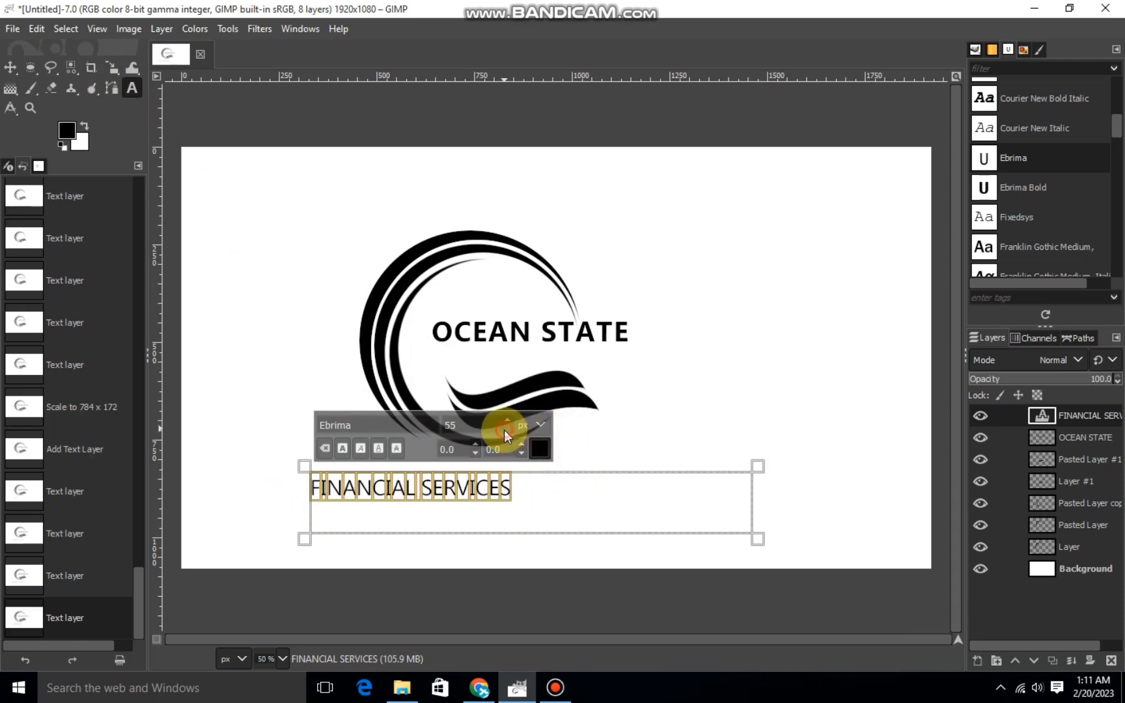
{"action": "scroll", "coordinate": [504, 430], "scroll_direction": "down", "scroll_amount": 1}
{"action": "scroll", "coordinate": [521, 447], "scroll_direction": "up", "scroll_amount": 7}
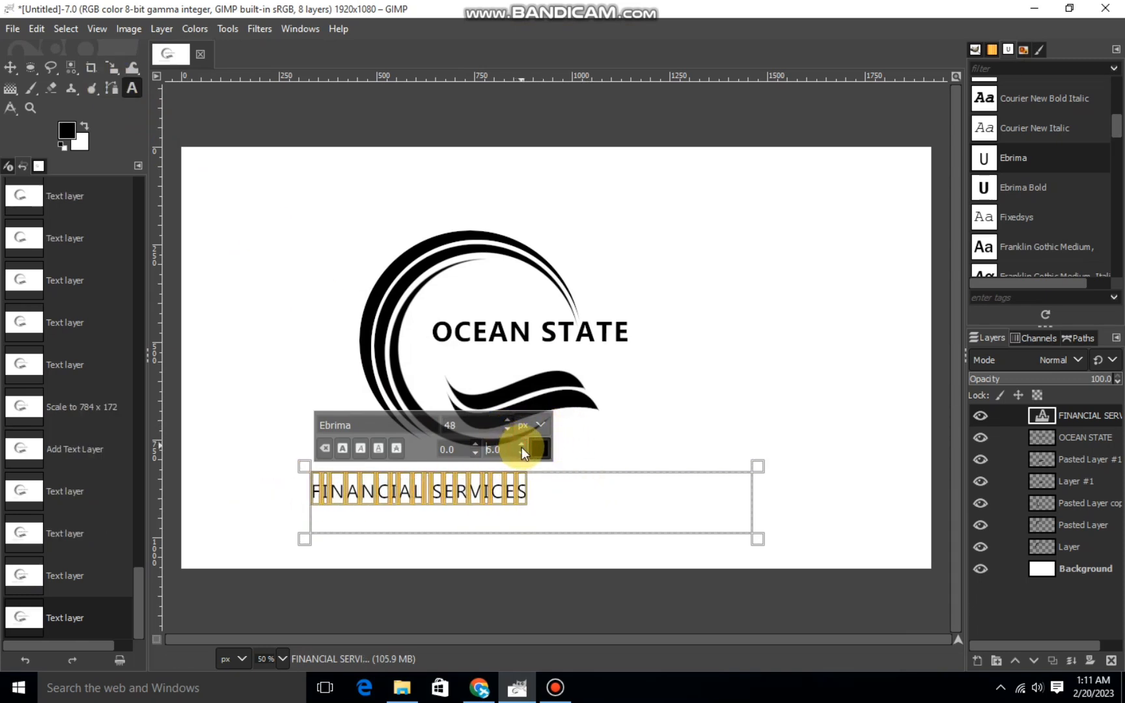
Scale the FINANCIAL SERVICES layer to 960 × 134 px and place it directly below OCEAN STATE, aligned at the left.
{"action": "left_click", "coordinate": [112, 67]}
{"action": "left_click", "coordinate": [520, 509]}
{"action": "left_click_drag", "start_coordinate": [521, 498], "coordinate": [657, 380]}
{"action": "left_click_drag", "start_coordinate": [863, 336], "coordinate": [803, 343]}
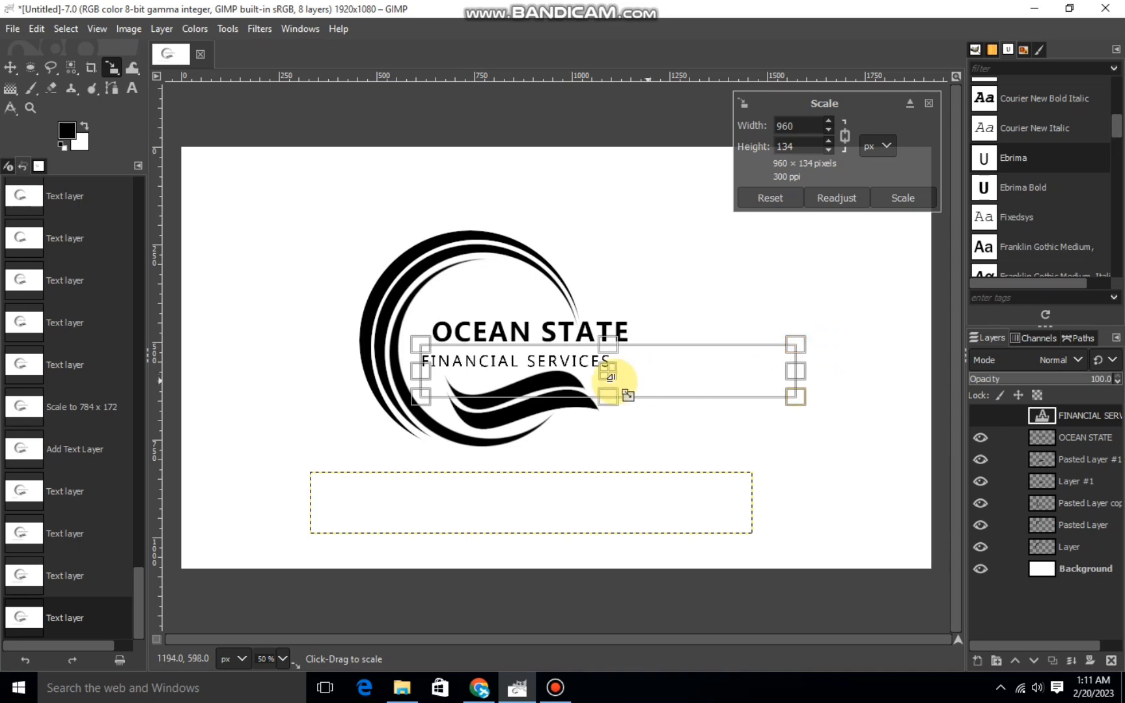
{"action": "left_click_drag", "start_coordinate": [629, 375], "coordinate": [628, 380]}
{"action": "left_click", "coordinate": [902, 198]}
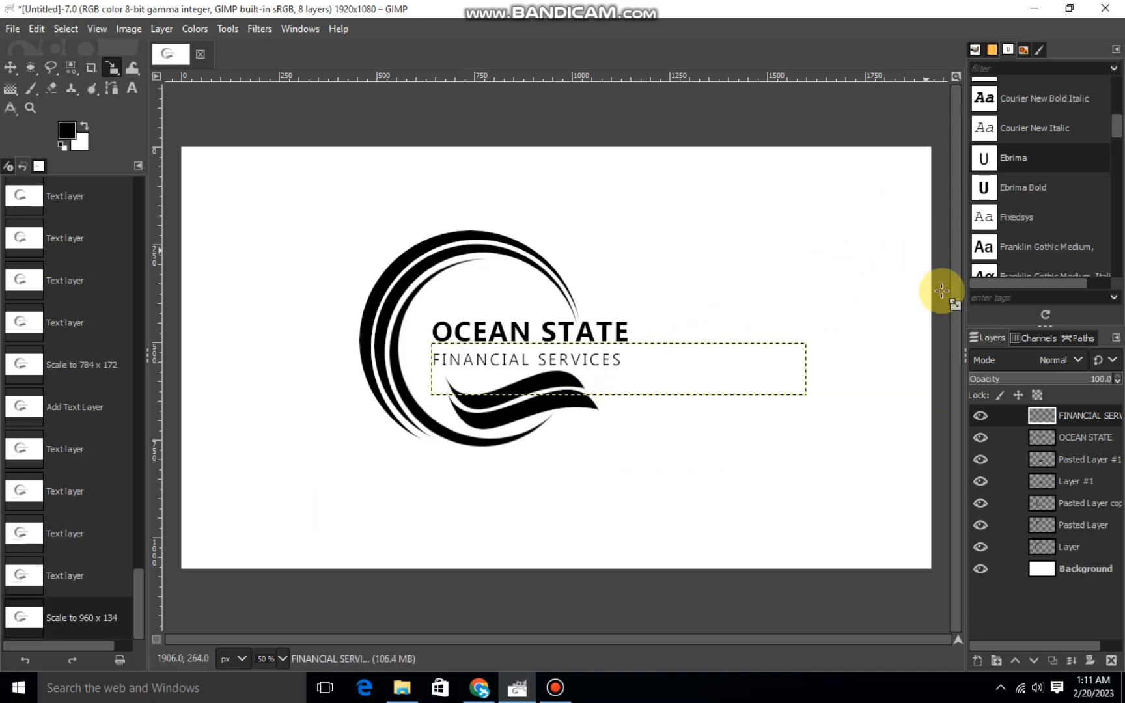
Move the OCEAN STATE text slightly down, closer to FINANCIAL SERVICES, keeping its layer at 784 × 172 px.
{"action": "left_click", "coordinate": [1042, 437]}
{"action": "left_click", "coordinate": [510, 317]}
{"action": "left_click_drag", "start_coordinate": [581, 351], "coordinate": [584, 356]}
{"action": "left_click", "coordinate": [909, 198]}
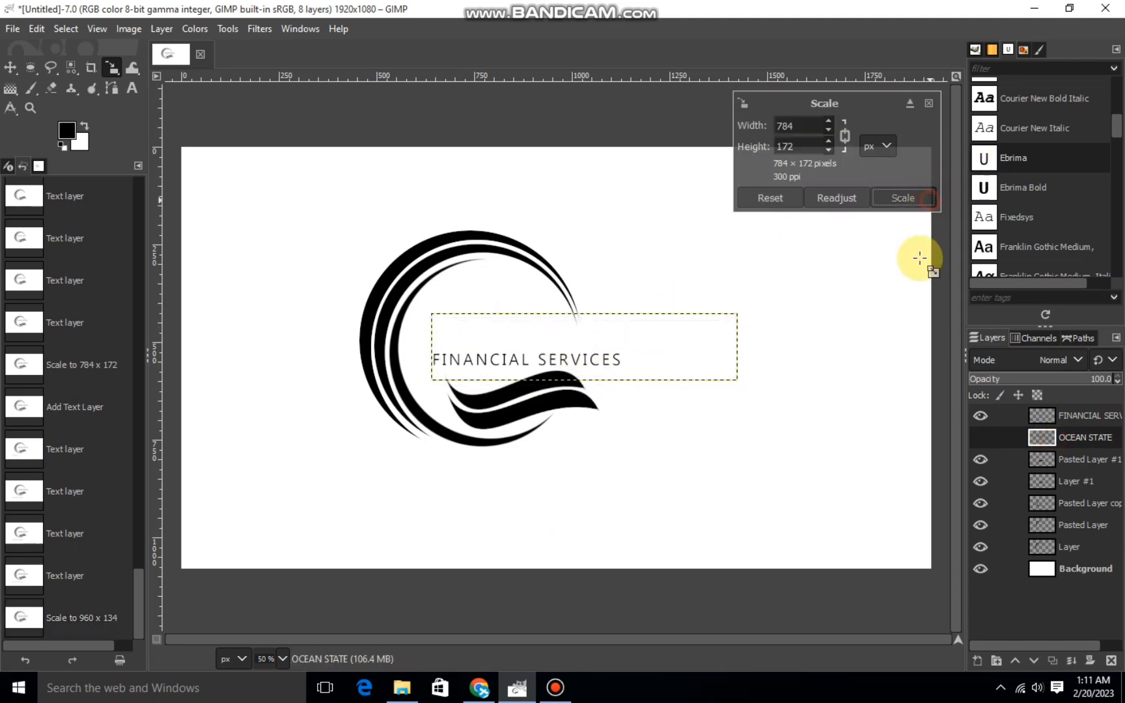
Merge the Pasted Layer crescent down into the layer named Layer, toggling layer visibility to check which crescents they hold.
{"action": "left_click", "coordinate": [1043, 577]}
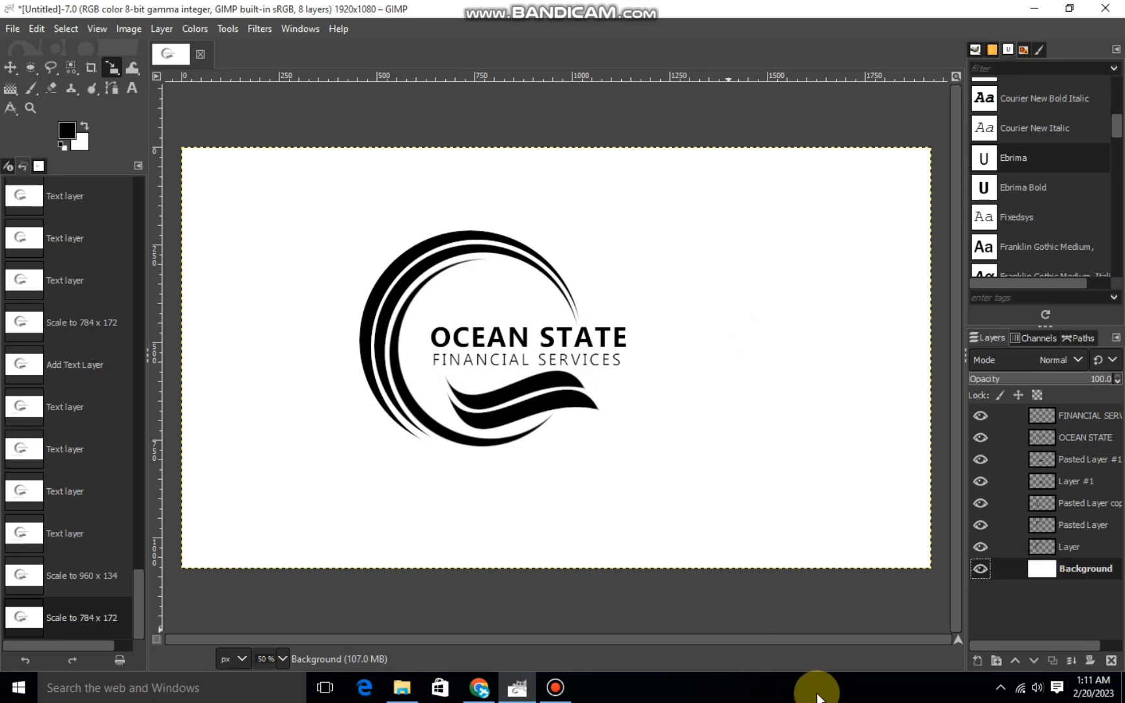
{"action": "left_click", "coordinate": [1034, 550]}
{"action": "left_click", "coordinate": [980, 550]}
{"action": "left_click", "coordinate": [979, 550]}
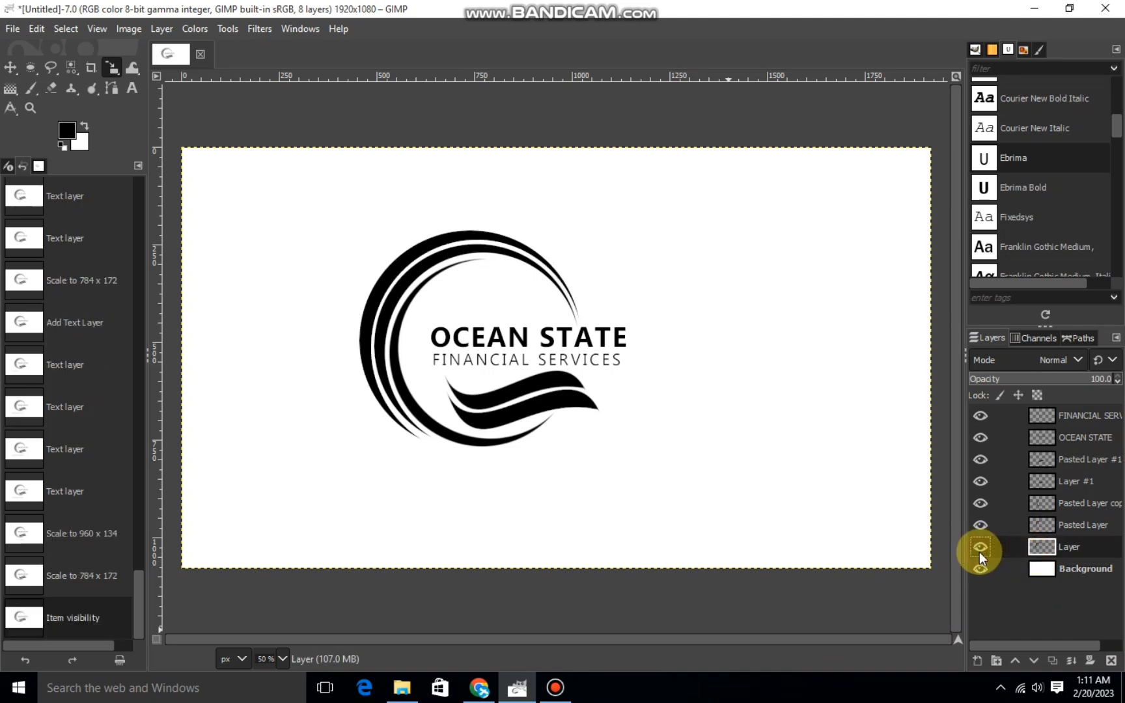
{"action": "left_click", "coordinate": [1032, 523]}
{"action": "left_click", "coordinate": [977, 525]}
{"action": "left_click", "coordinate": [977, 524]}
{"action": "right_click", "coordinate": [995, 527]}
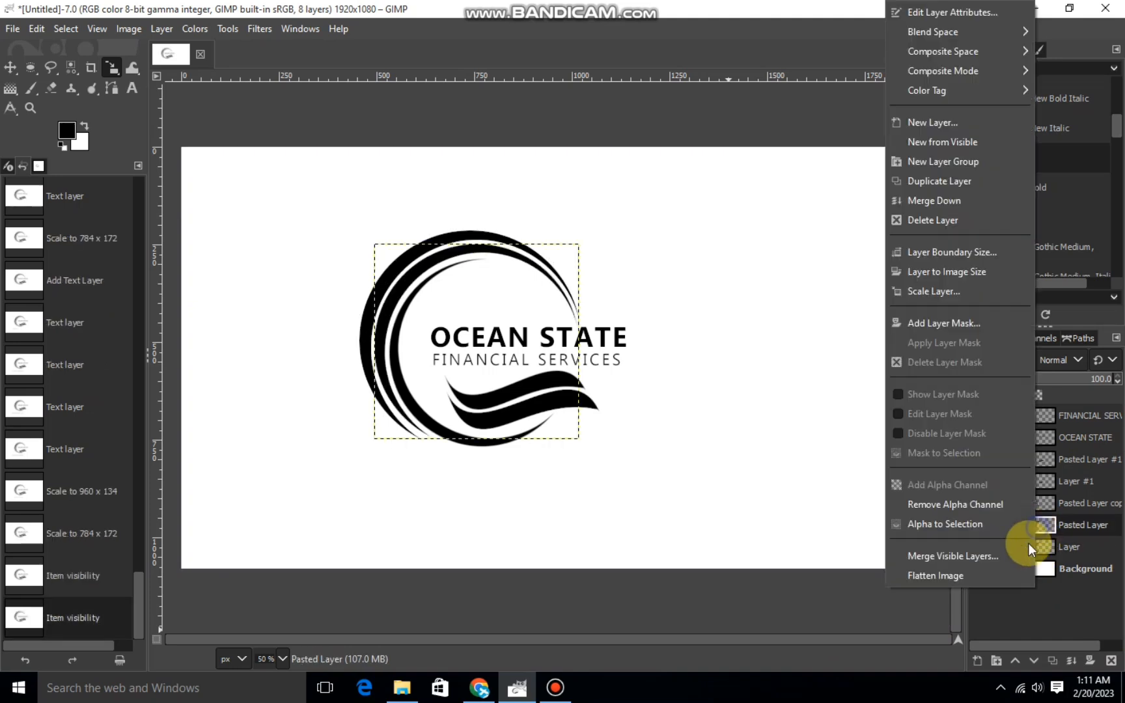
{"action": "left_click", "coordinate": [929, 184]}
{"action": "left_click", "coordinate": [980, 525]}
{"action": "left_click", "coordinate": [980, 525]}
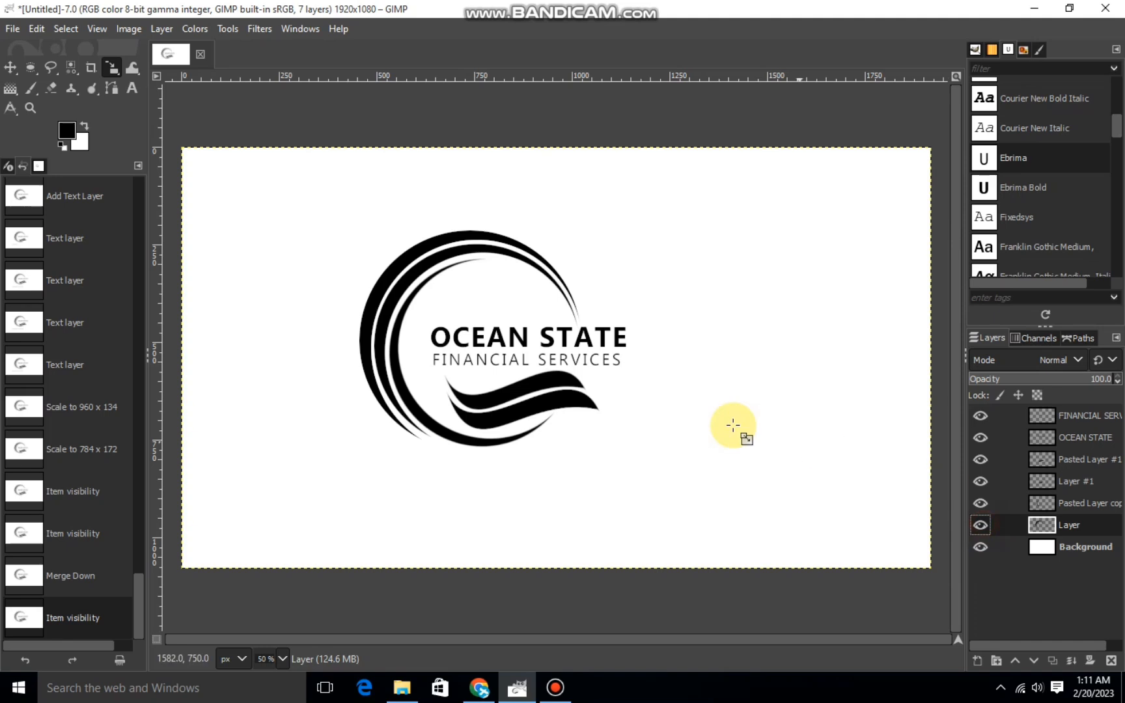
Select the two merged outer crescents by color and set the foreground color to a teal blue.
{"action": "left_click", "coordinate": [65, 67]}
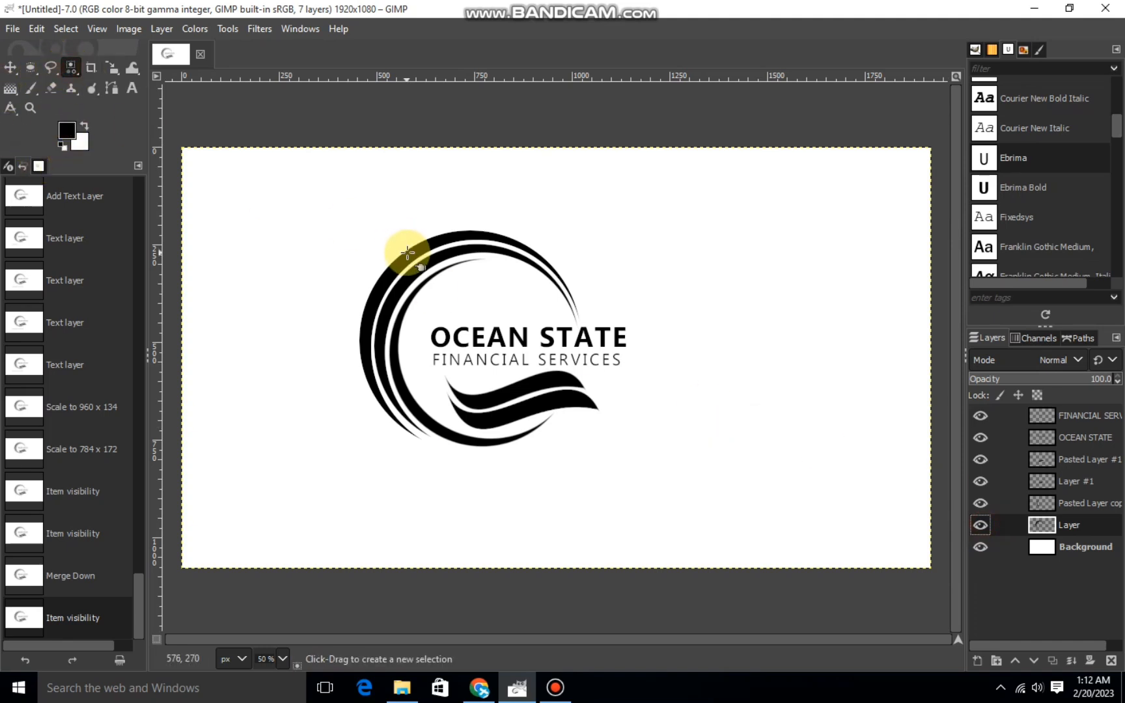
{"action": "left_click", "coordinate": [408, 252]}
{"action": "left_click", "coordinate": [408, 252]}
{"action": "left_click", "coordinate": [67, 130]}
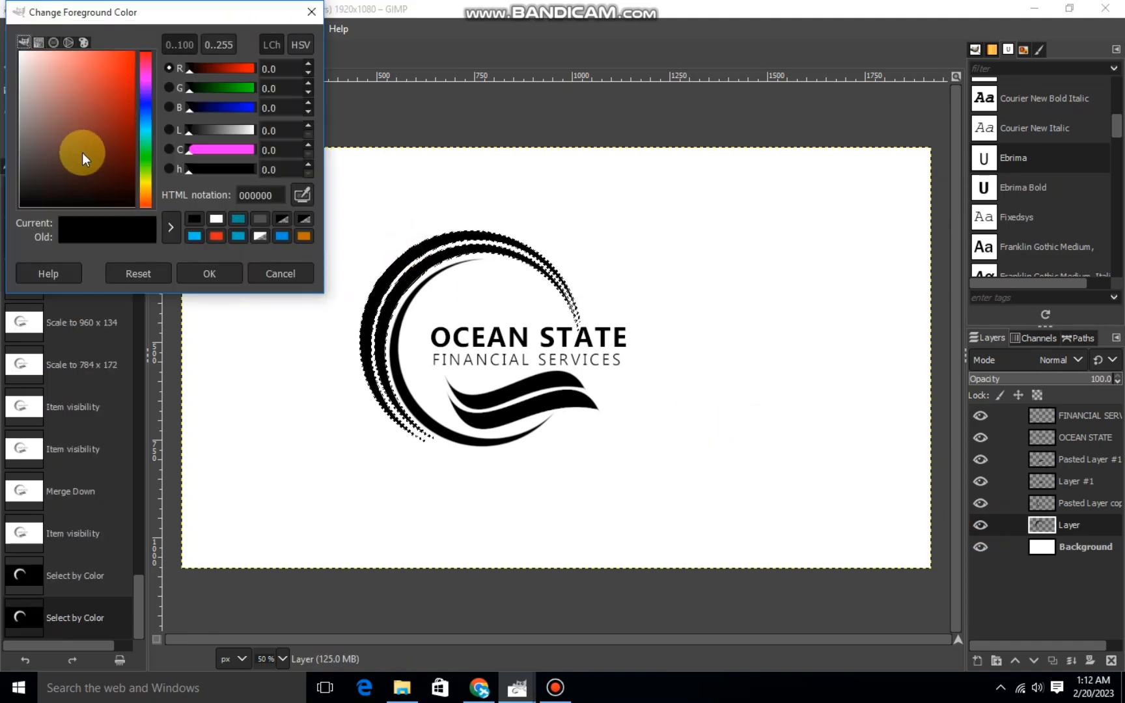
{"action": "left_click", "coordinate": [147, 128]}
{"action": "left_click_drag", "start_coordinate": [120, 120], "coordinate": [133, 100]}
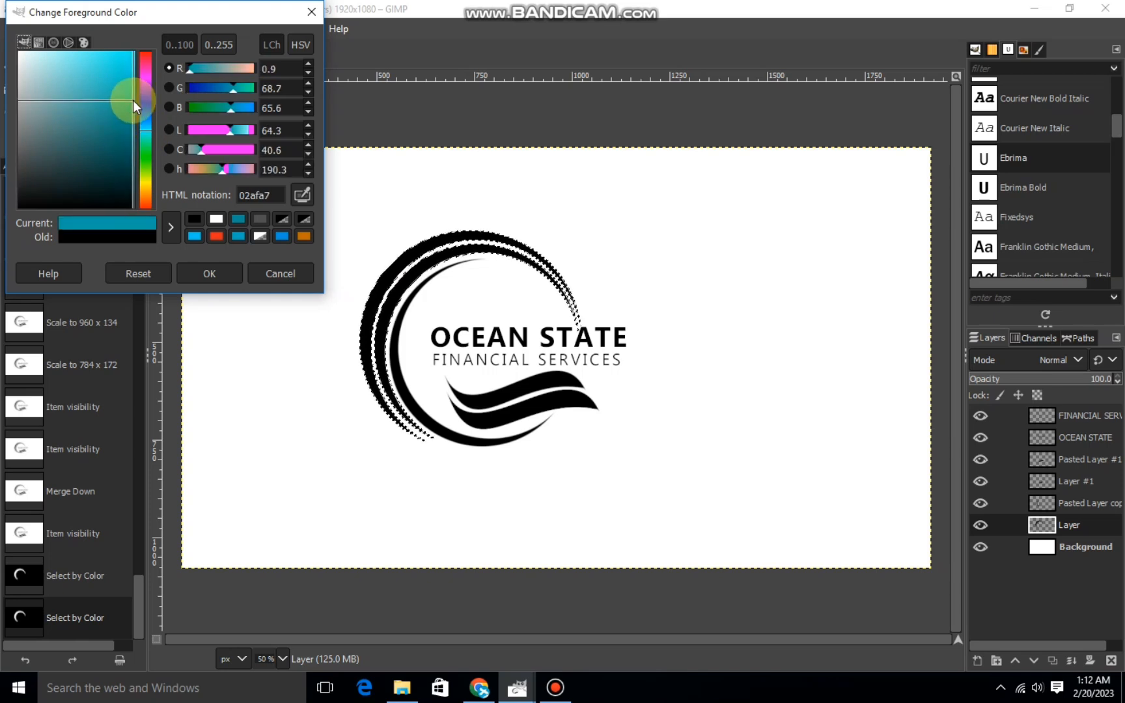
{"action": "left_click", "coordinate": [209, 273]}
Fill the selected outer crescents with the teal foreground color and clear the selection.
{"action": "right_click", "coordinate": [473, 277]}
{"action": "mouse_move", "coordinate": [498, 320]}
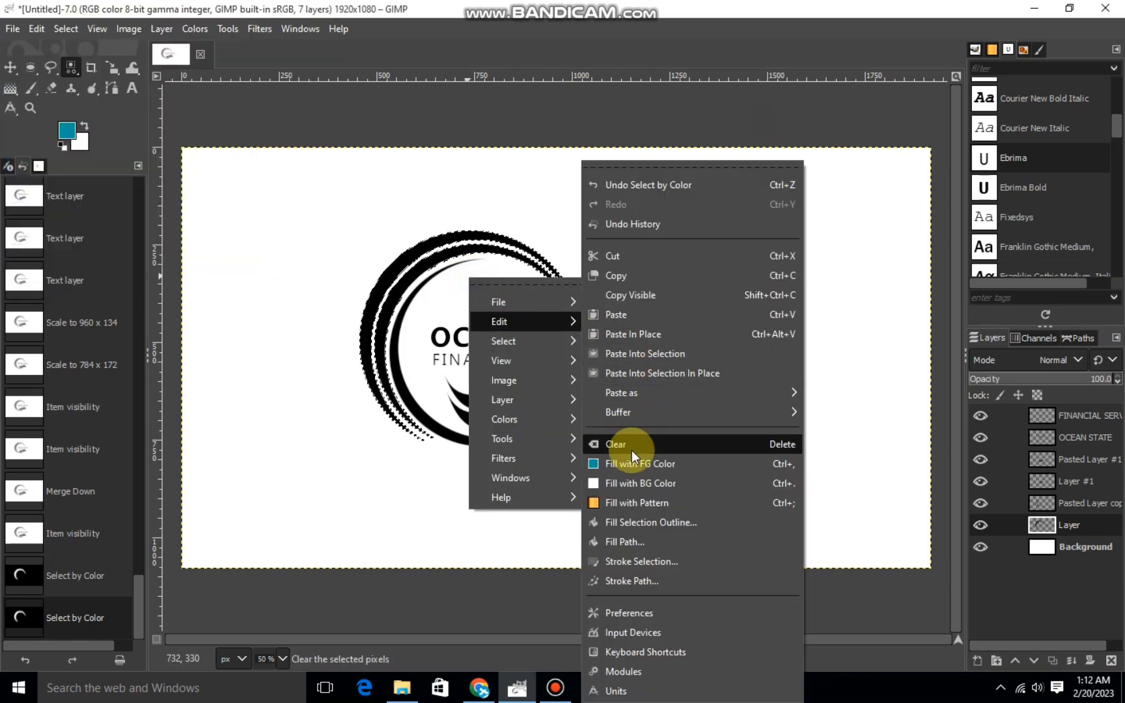
{"action": "left_click", "coordinate": [633, 462]}
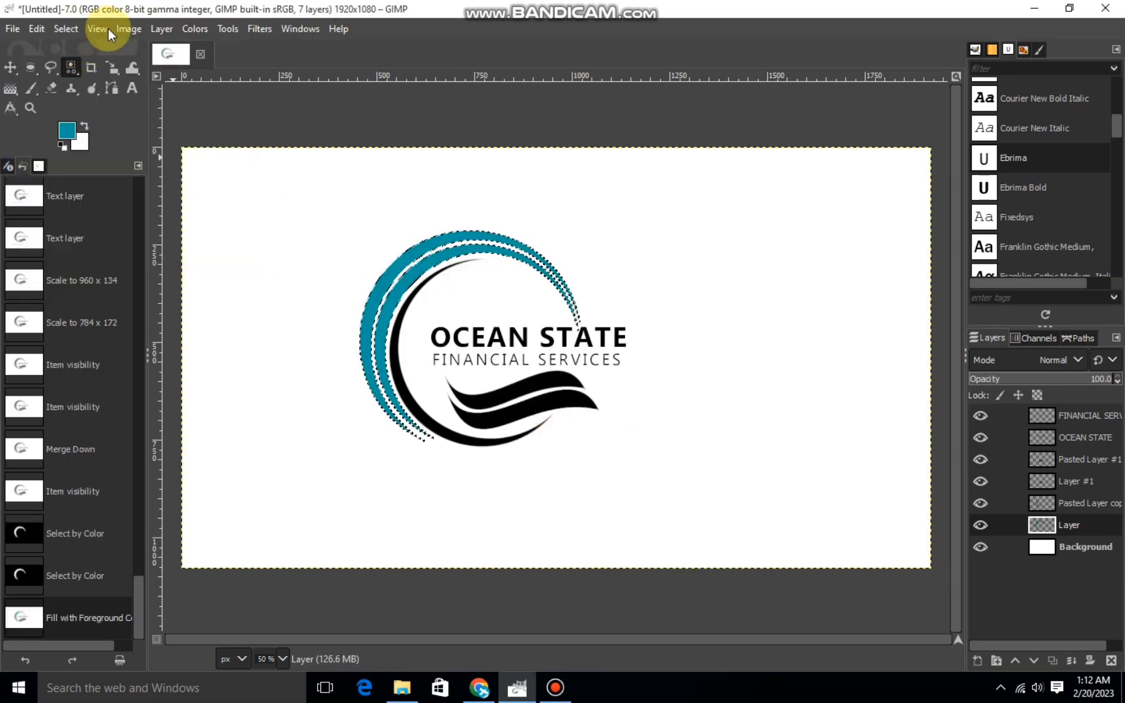
{"action": "left_click", "coordinate": [65, 28]}
{"action": "left_click", "coordinate": [92, 68]}
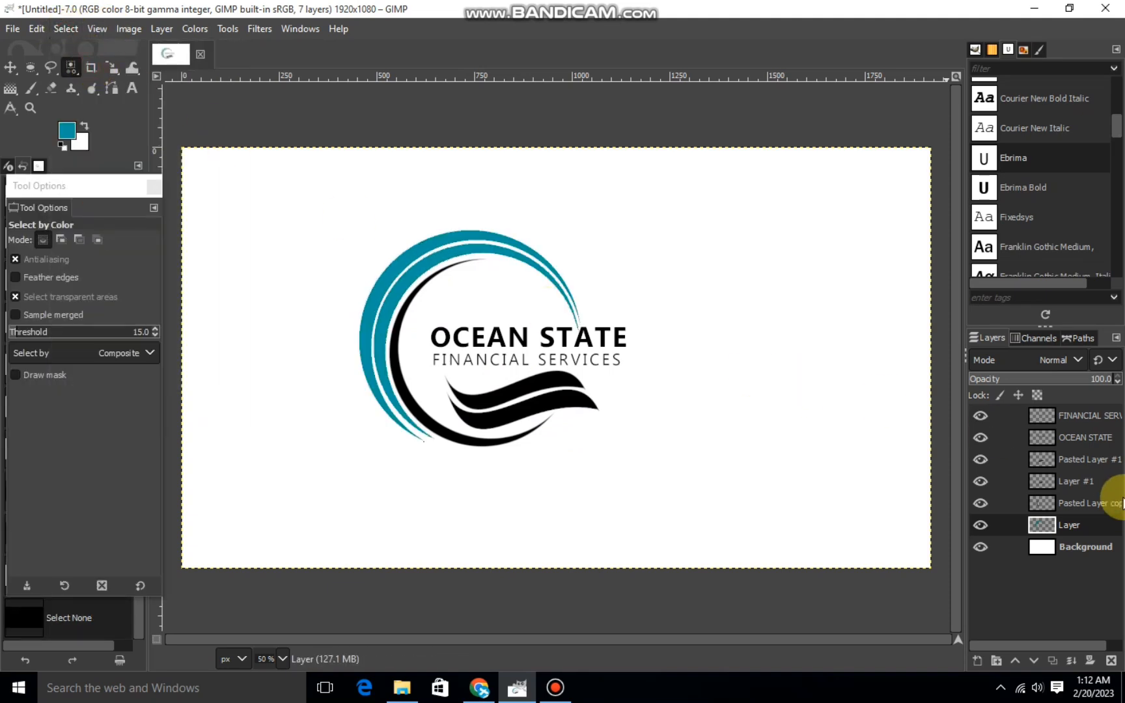
Select the upper wave on Layer #1 by color, fill it with the teal foreground color, and deselect it.
{"action": "left_click", "coordinate": [1063, 485]}
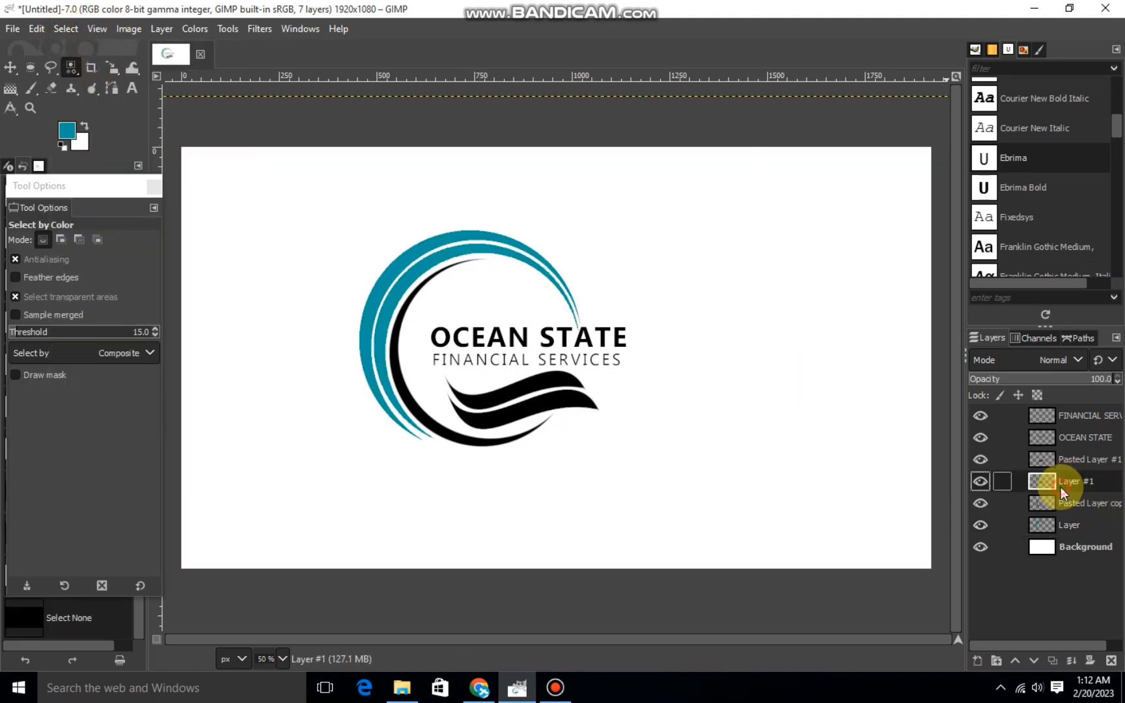
{"action": "left_click", "coordinate": [980, 481]}
{"action": "left_click", "coordinate": [980, 481]}
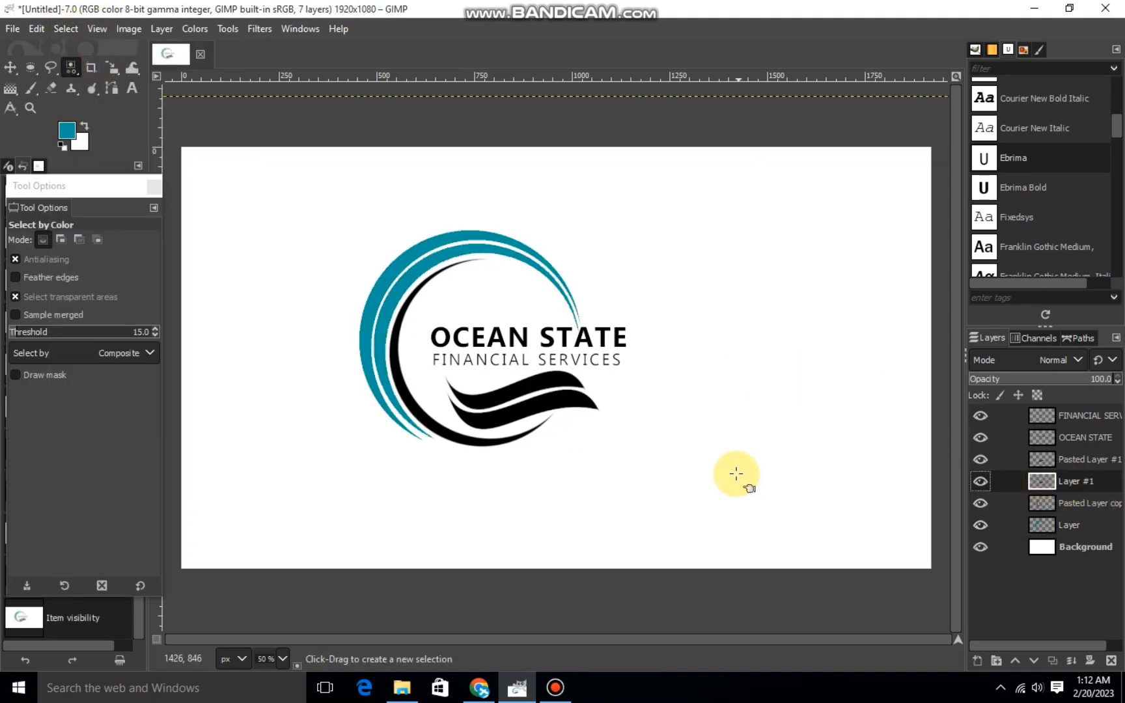
{"action": "left_click", "coordinate": [493, 394]}
{"action": "right_click", "coordinate": [493, 394]}
{"action": "mouse_move", "coordinate": [525, 440]}
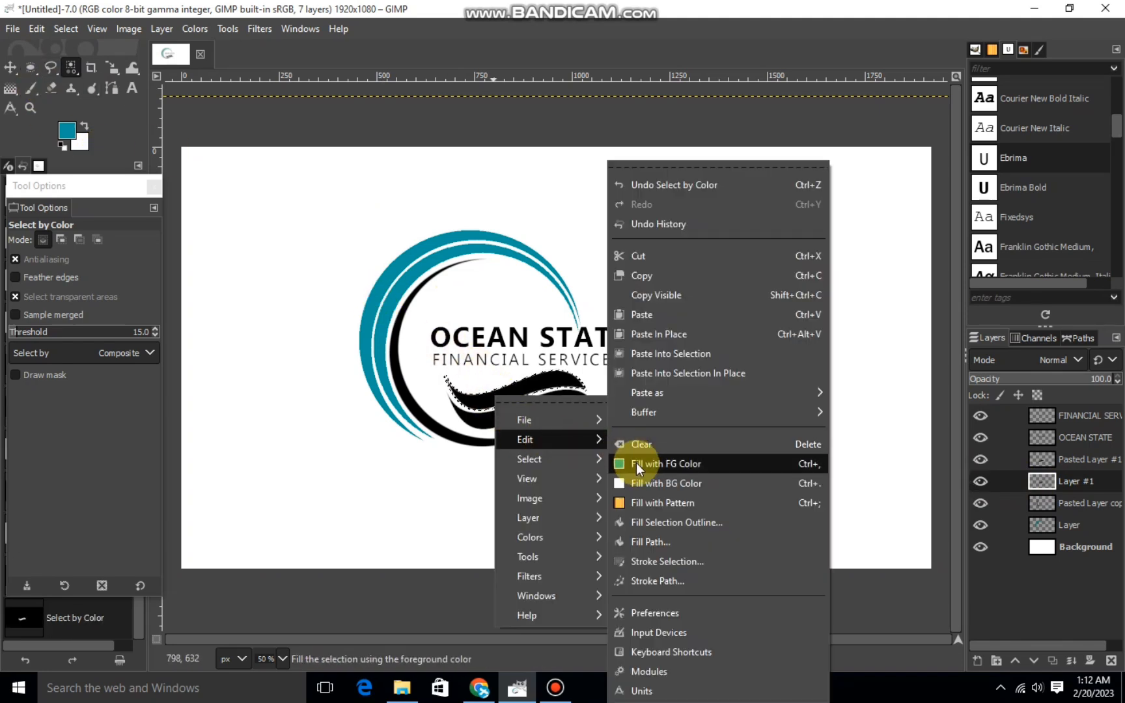
{"action": "left_click", "coordinate": [637, 463]}
{"action": "left_click", "coordinate": [68, 30]}
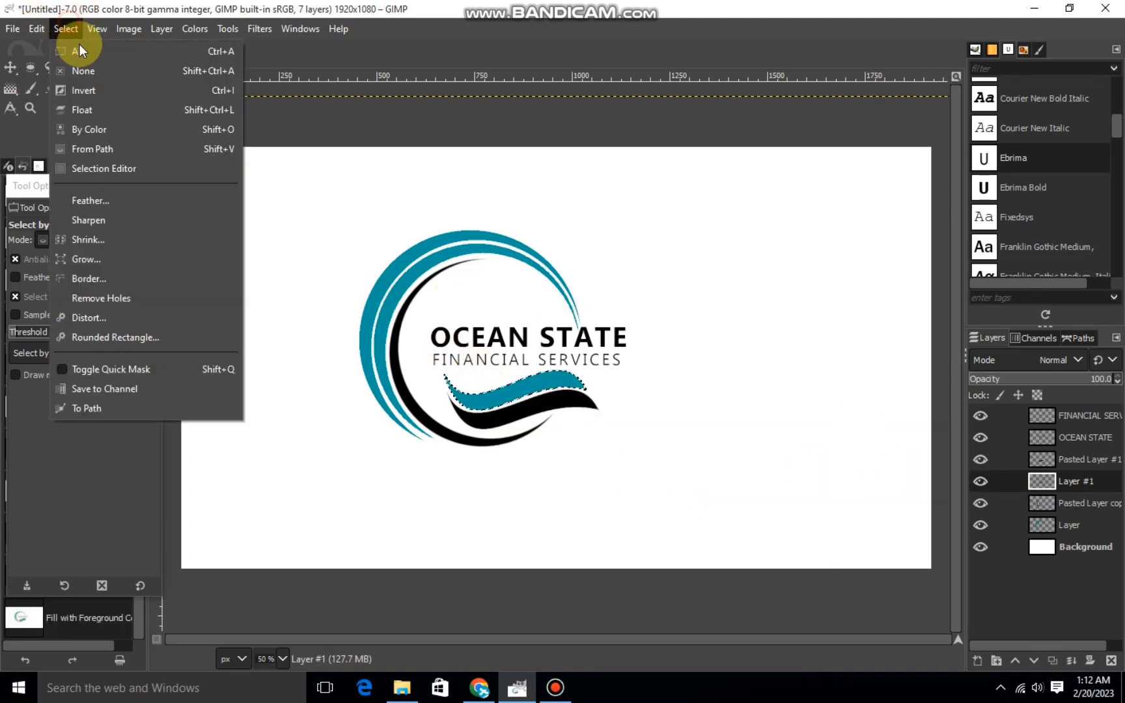
{"action": "left_click", "coordinate": [94, 67]}
Select the OCEAN STATE lettering on its layer by color, fill it with the teal foreground color, and clear the selection.
{"action": "left_click", "coordinate": [1047, 459]}
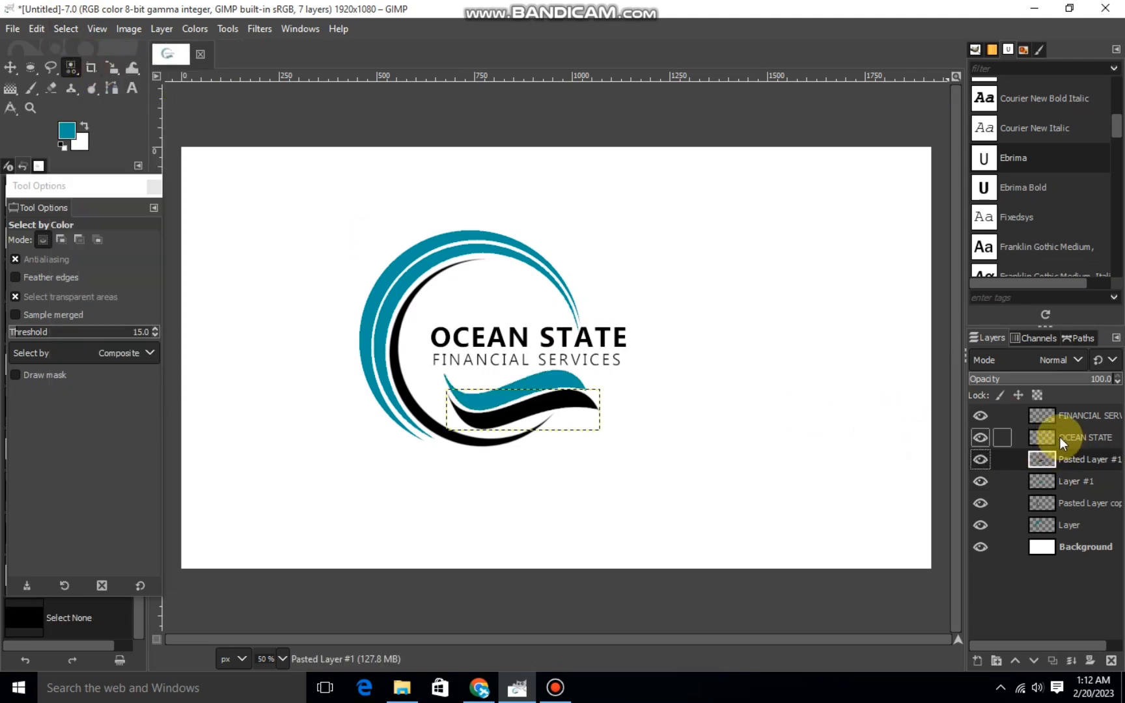
{"action": "left_click", "coordinate": [1057, 431]}
{"action": "left_click", "coordinate": [980, 438]}
{"action": "left_click", "coordinate": [980, 437]}
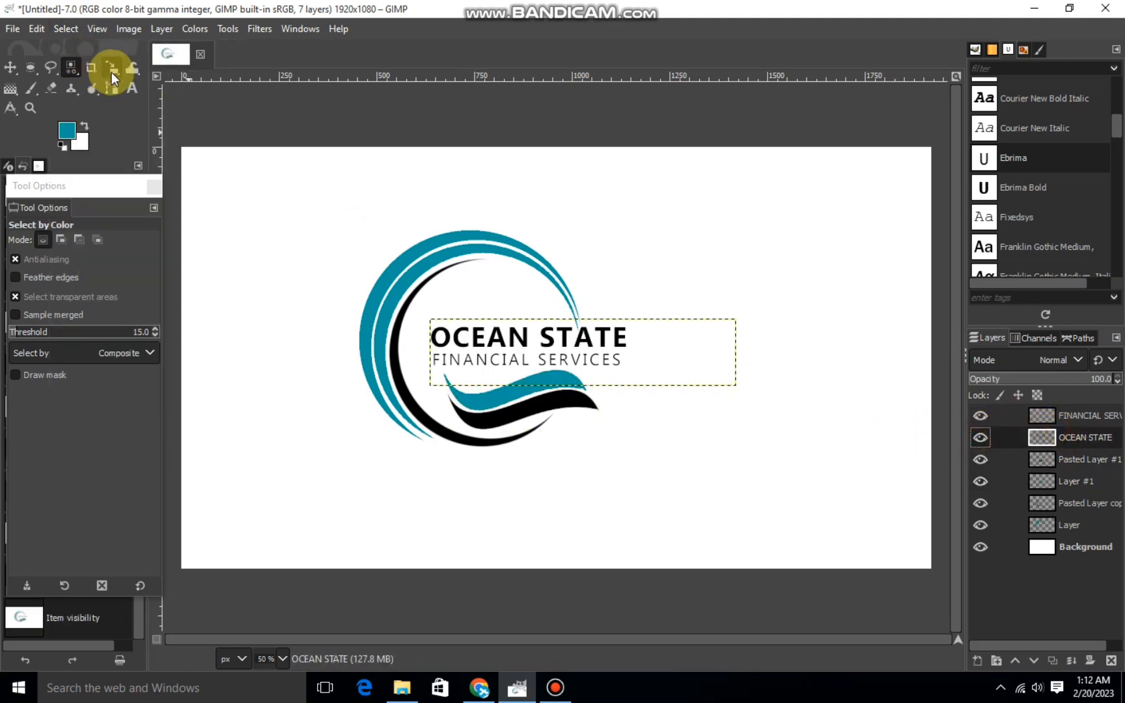
{"action": "left_click", "coordinate": [451, 335]}
{"action": "right_click", "coordinate": [498, 369]}
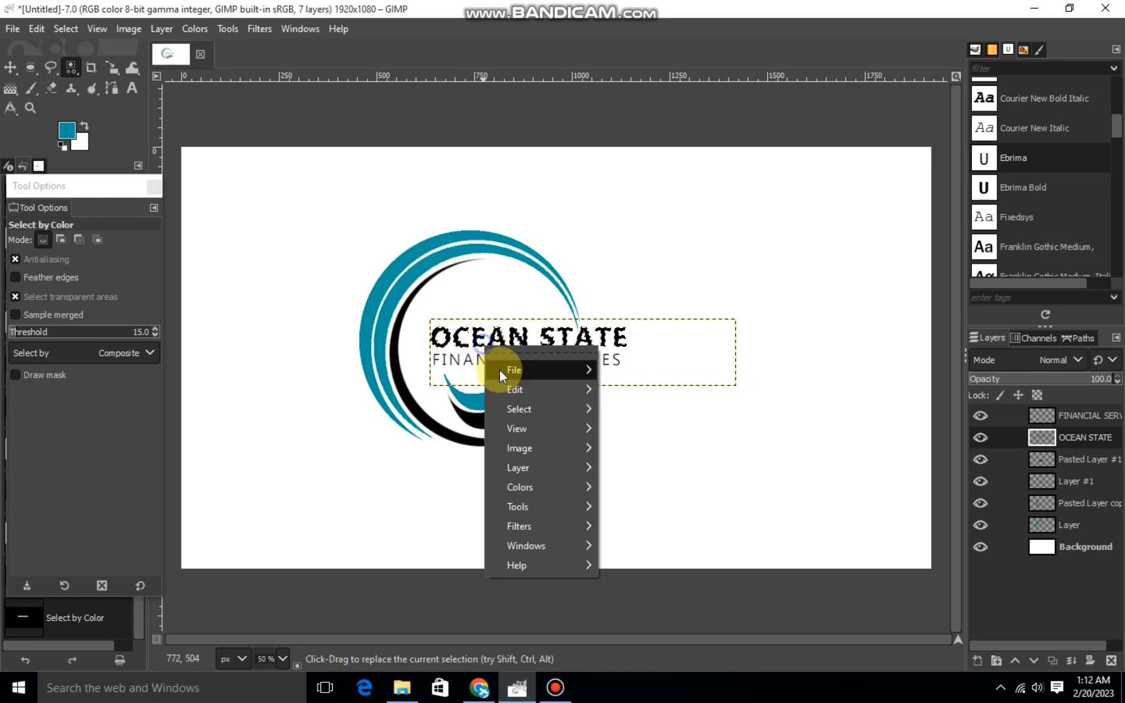
{"action": "mouse_move", "coordinate": [566, 384]}
{"action": "left_click", "coordinate": [625, 464]}
{"action": "left_click", "coordinate": [66, 31]}
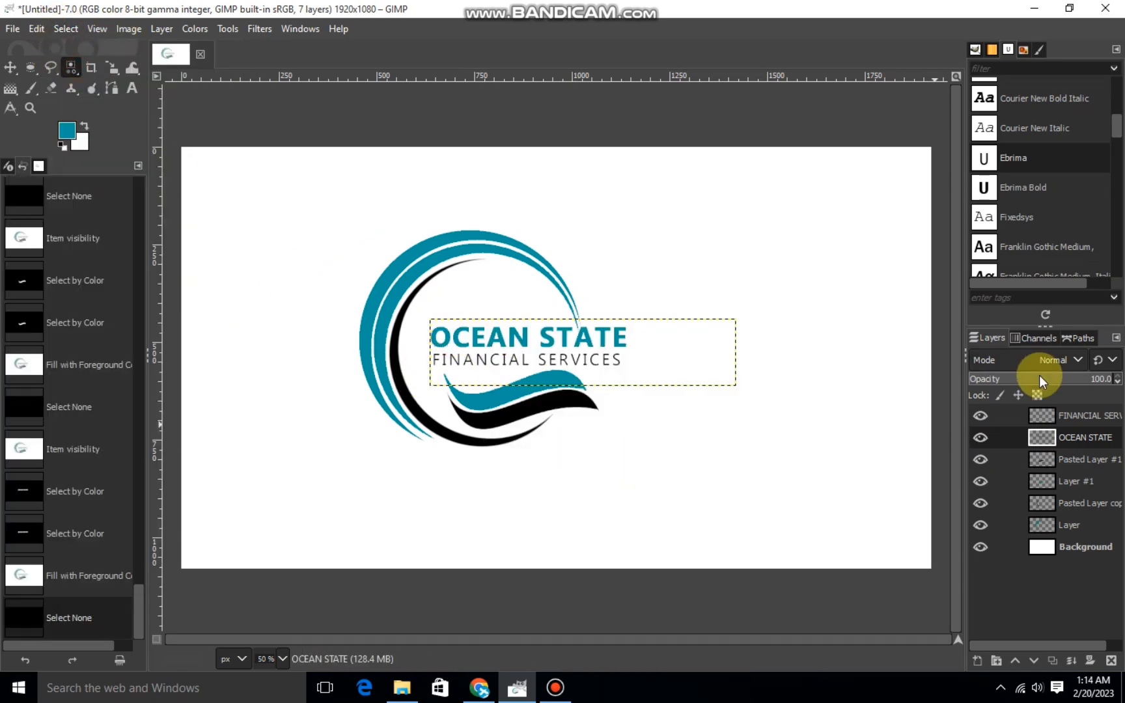
Select the lower wave on Pasted Layer #1 by color and set the foreground color to grey 5d5d5d.
{"action": "left_click", "coordinate": [1050, 459]}
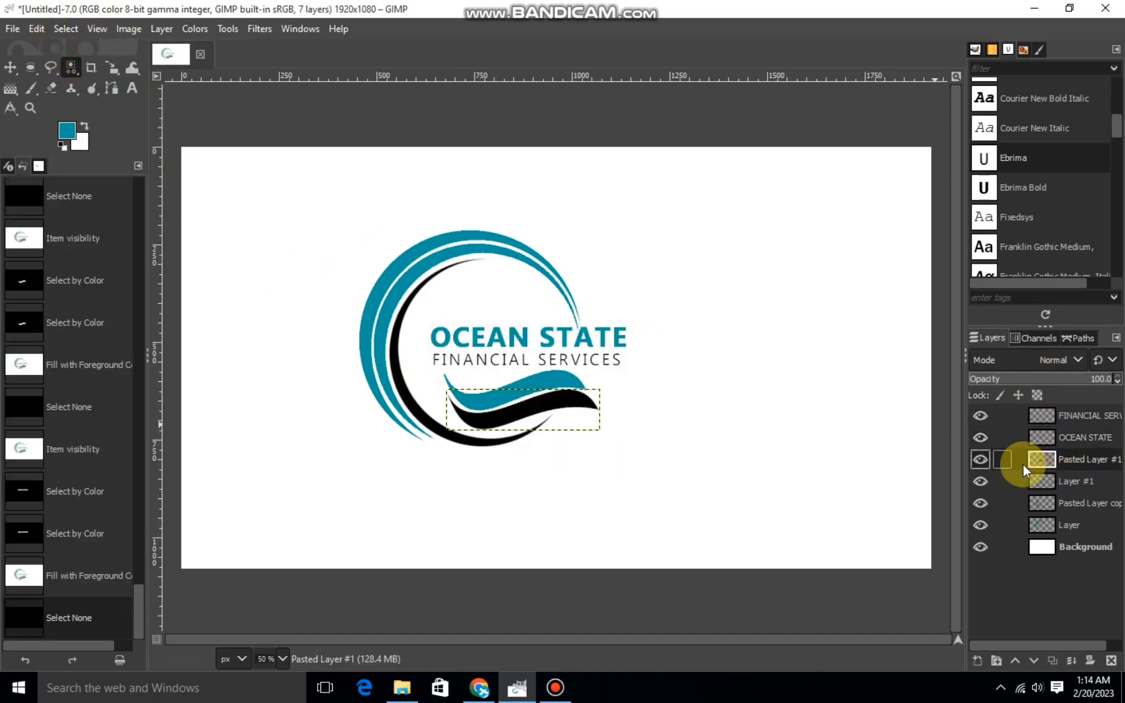
{"action": "left_click", "coordinate": [985, 463]}
{"action": "left_click", "coordinate": [987, 463]}
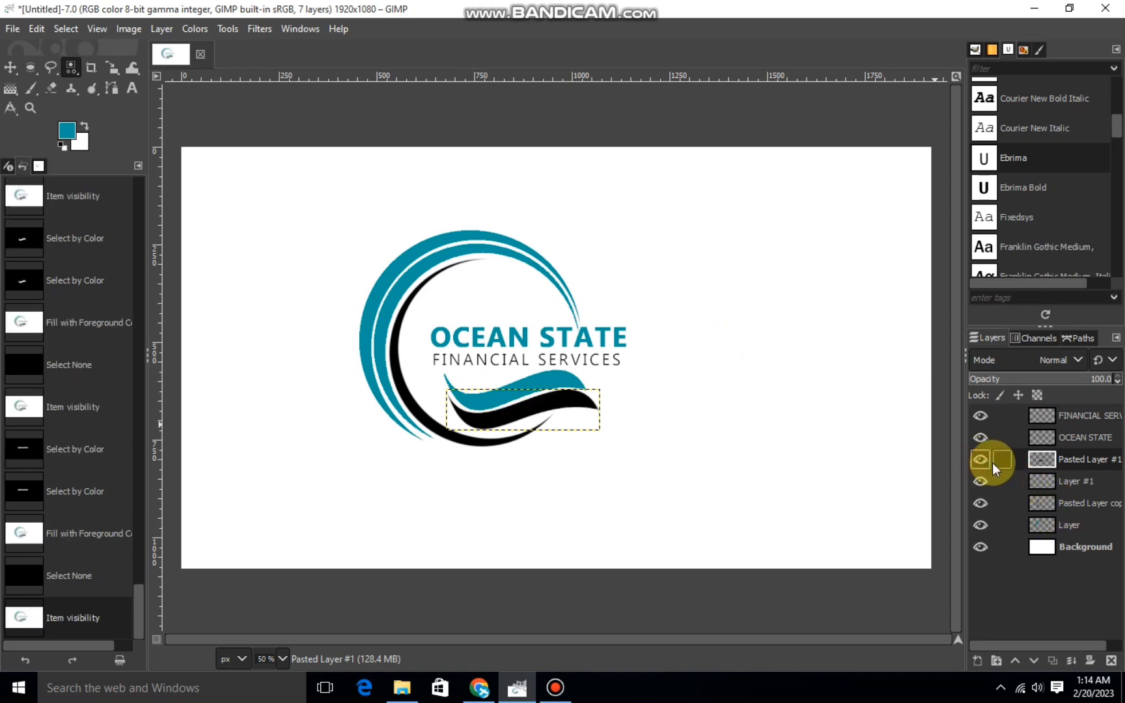
{"action": "double_click", "coordinate": [478, 417]}
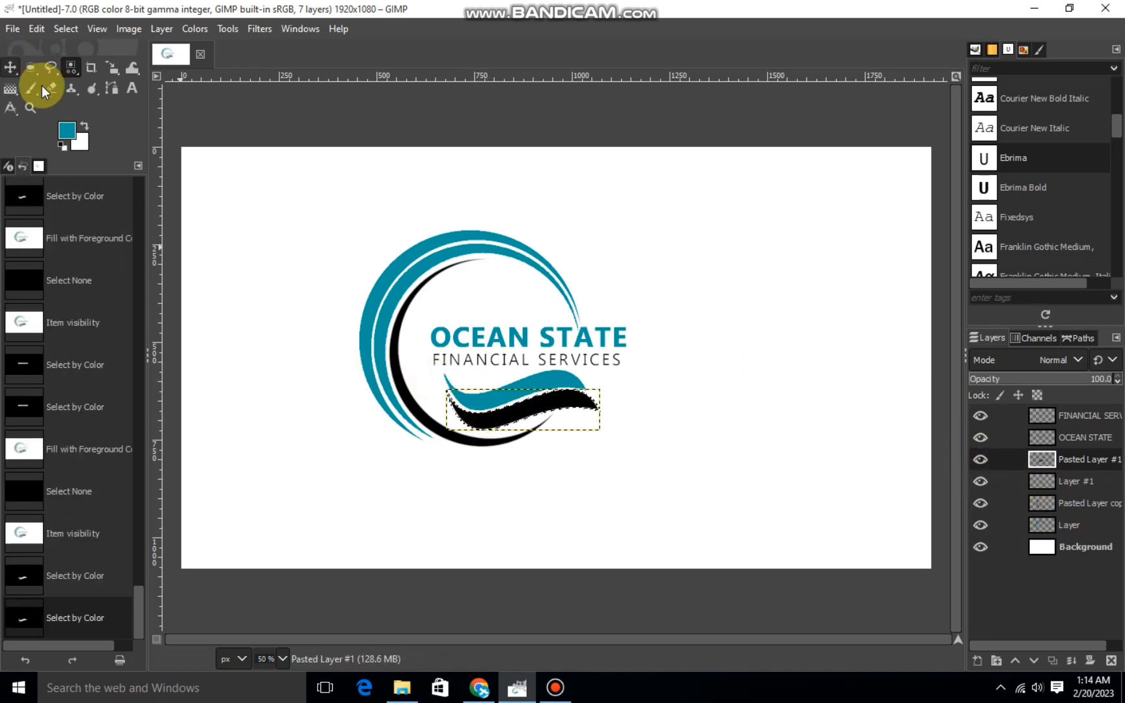
{"action": "left_click", "coordinate": [73, 129]}
{"action": "left_click_drag", "start_coordinate": [49, 159], "coordinate": [12, 151]}
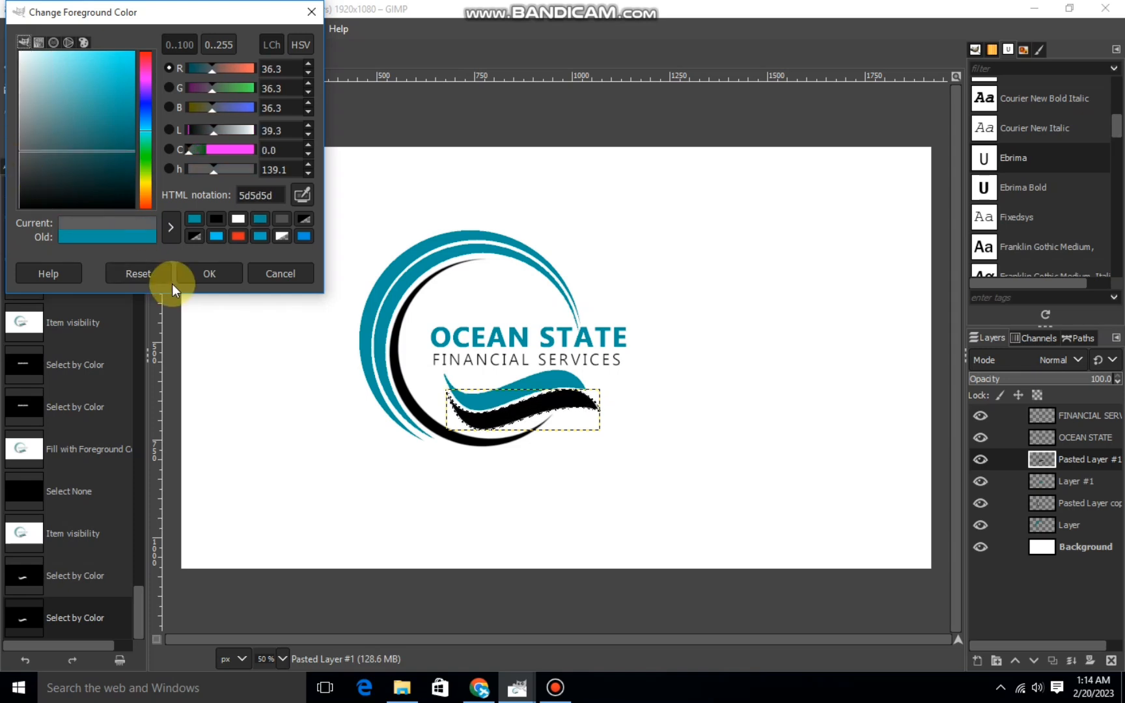
{"action": "left_click", "coordinate": [196, 277]}
Fill the selected lower wave with the grey foreground color and clear the selection.
{"action": "right_click", "coordinate": [489, 424]}
{"action": "mouse_move", "coordinate": [538, 456]}
{"action": "left_click", "coordinate": [643, 466]}
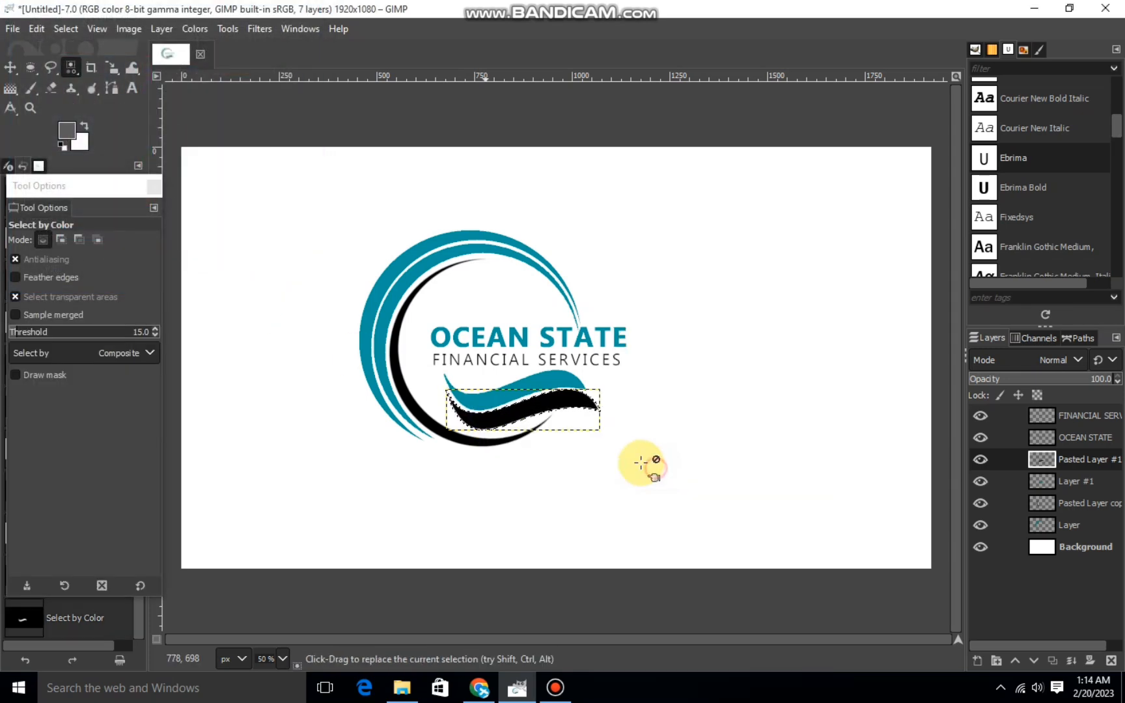
{"action": "left_click", "coordinate": [72, 30]}
{"action": "left_click", "coordinate": [75, 70]}
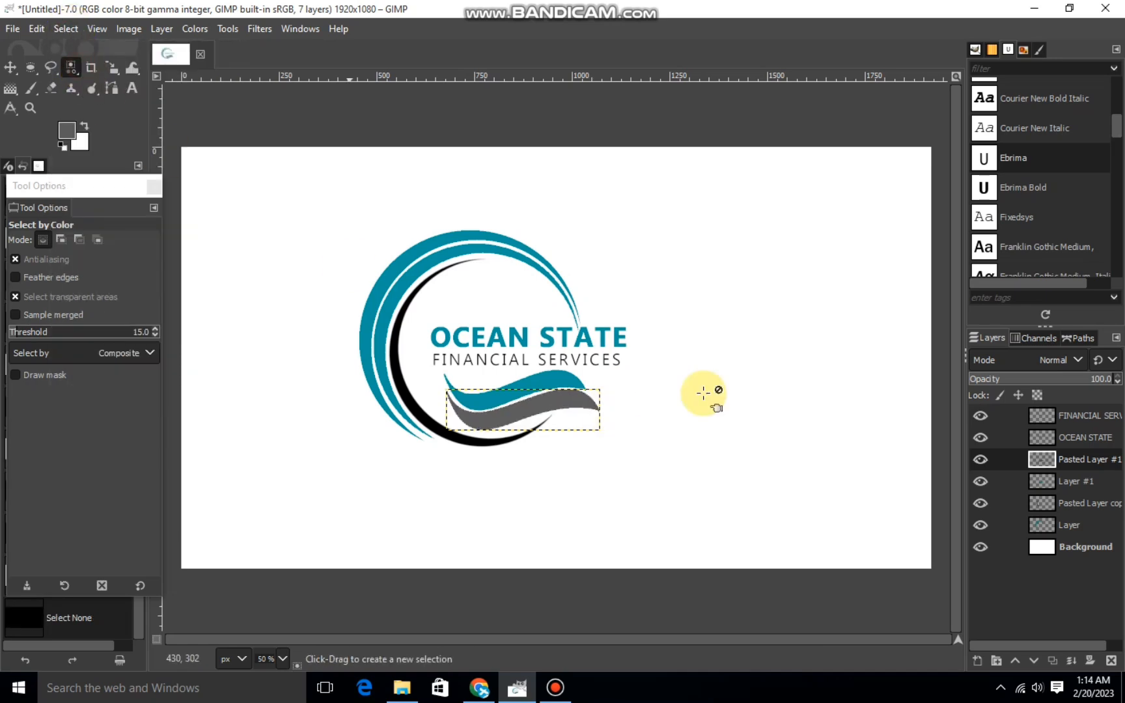
Select the inner crescent on Pasted Layer copy by color, fill it with the grey foreground color, and deselect it.
{"action": "left_click", "coordinate": [1043, 483]}
{"action": "left_click", "coordinate": [979, 479]}
{"action": "left_click", "coordinate": [980, 478]}
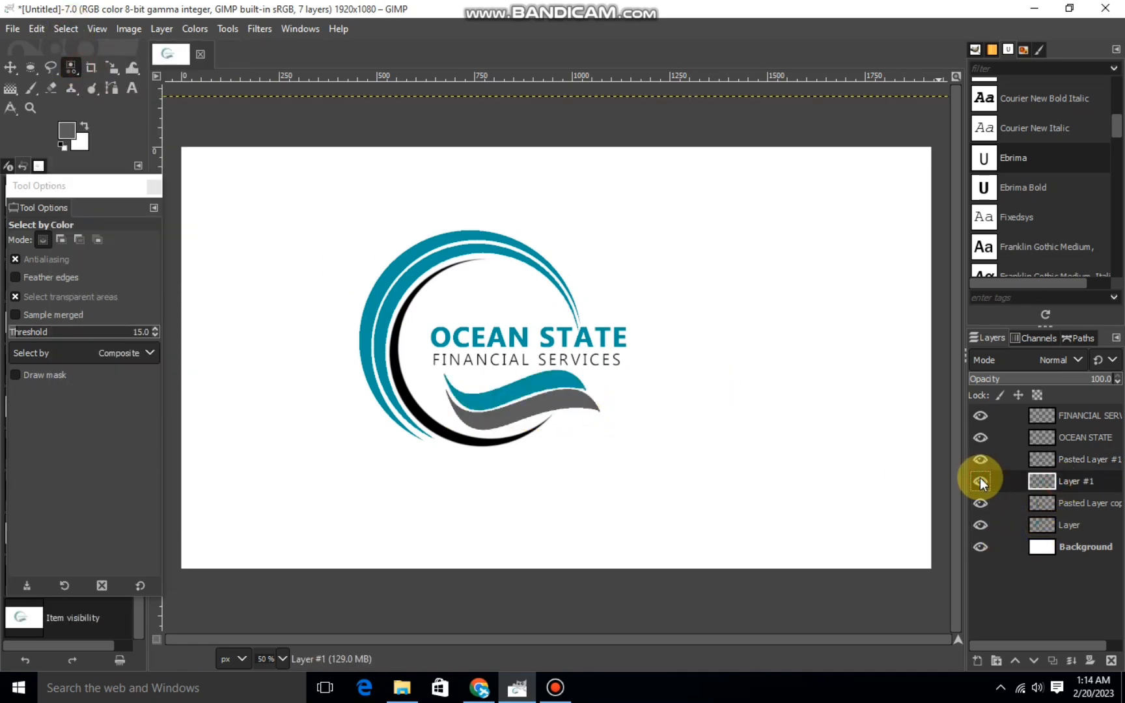
{"action": "left_click", "coordinate": [1048, 506]}
{"action": "left_click", "coordinate": [980, 500]}
{"action": "left_click", "coordinate": [979, 500]}
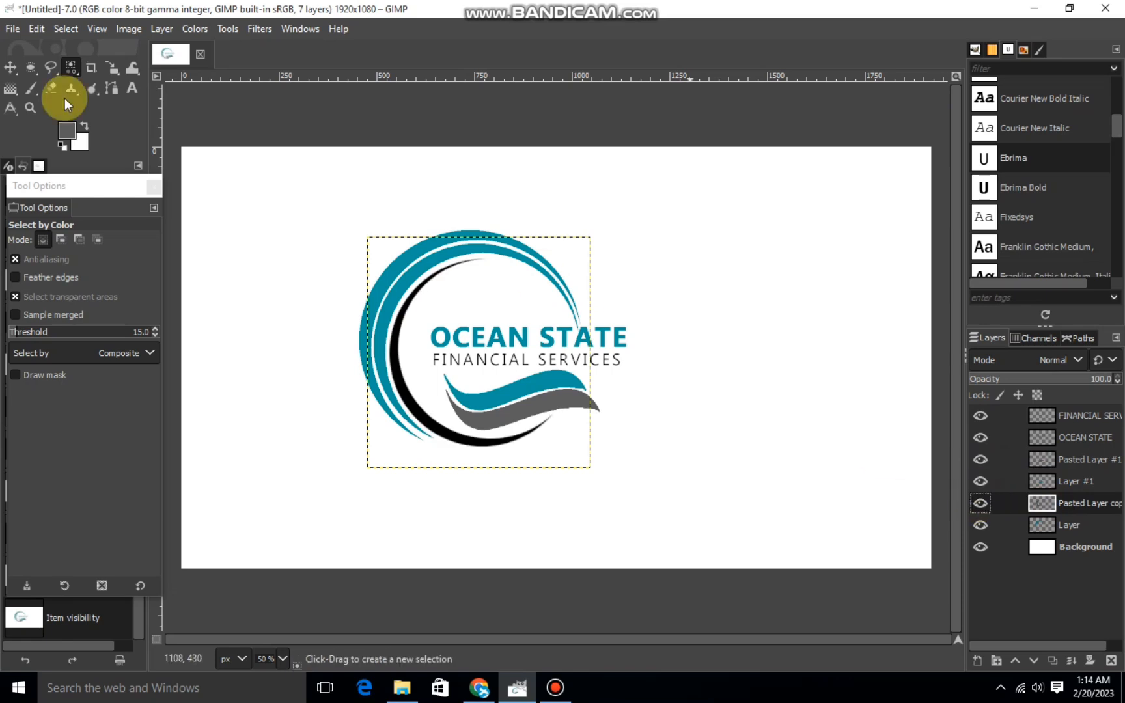
{"action": "left_click", "coordinate": [396, 343]}
{"action": "right_click", "coordinate": [395, 344]}
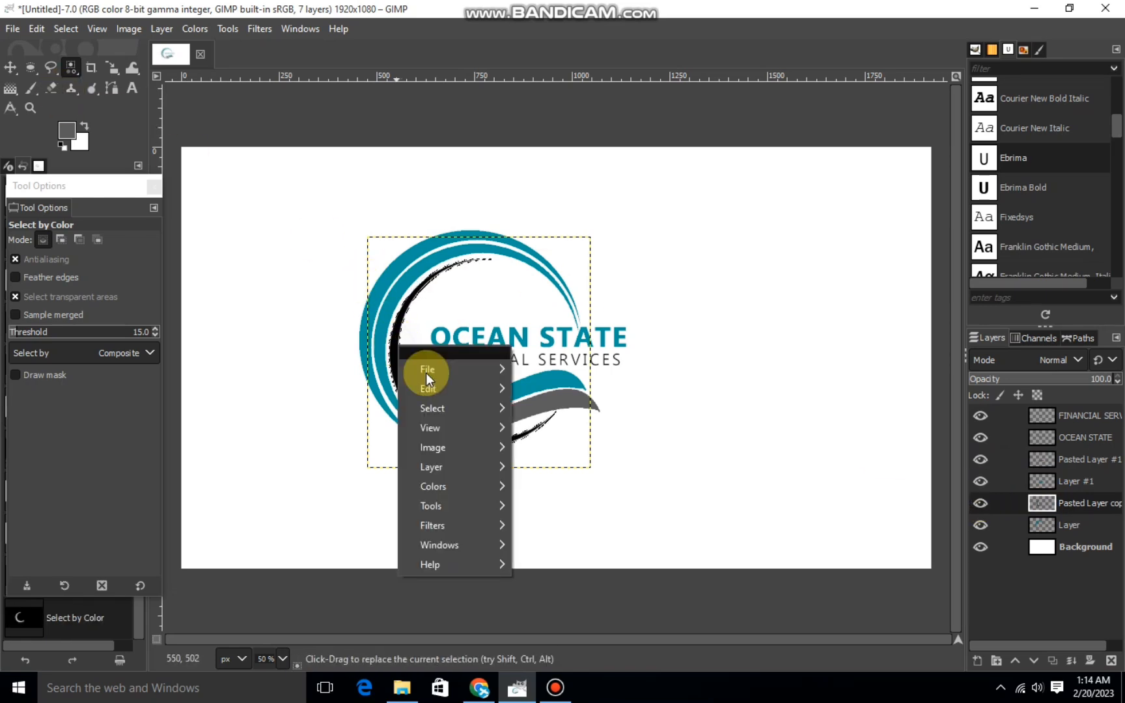
{"action": "mouse_move", "coordinate": [430, 389]}
{"action": "left_click", "coordinate": [569, 465]}
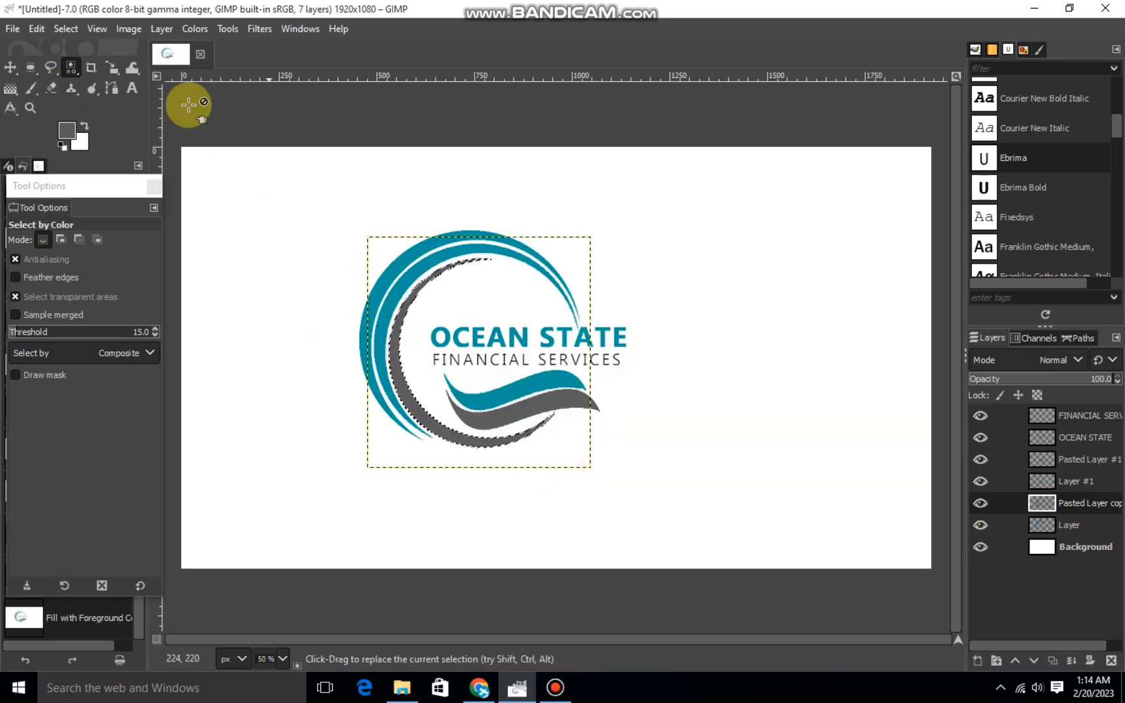
{"action": "left_click", "coordinate": [66, 28]}
{"action": "left_click", "coordinate": [78, 72]}
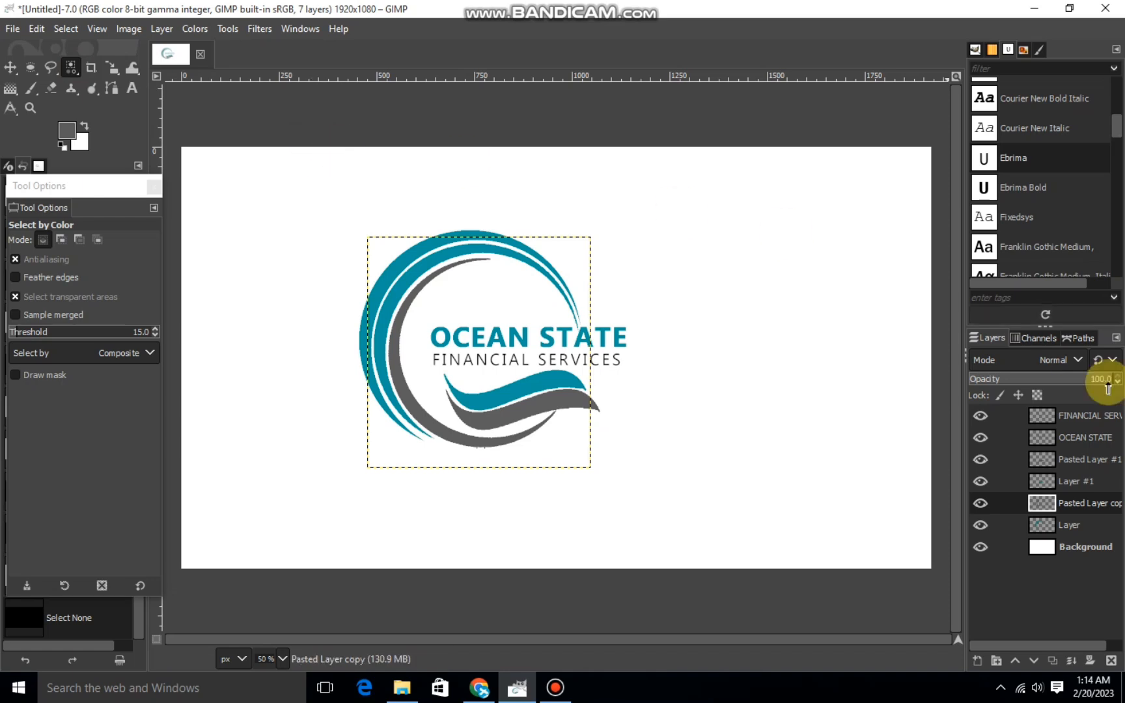
Merge the text, wave and crescent layers down one by one into the layer named Layer, keeping Background separate.
{"action": "right_click", "coordinate": [1062, 417]}
{"action": "left_click", "coordinate": [953, 200]}
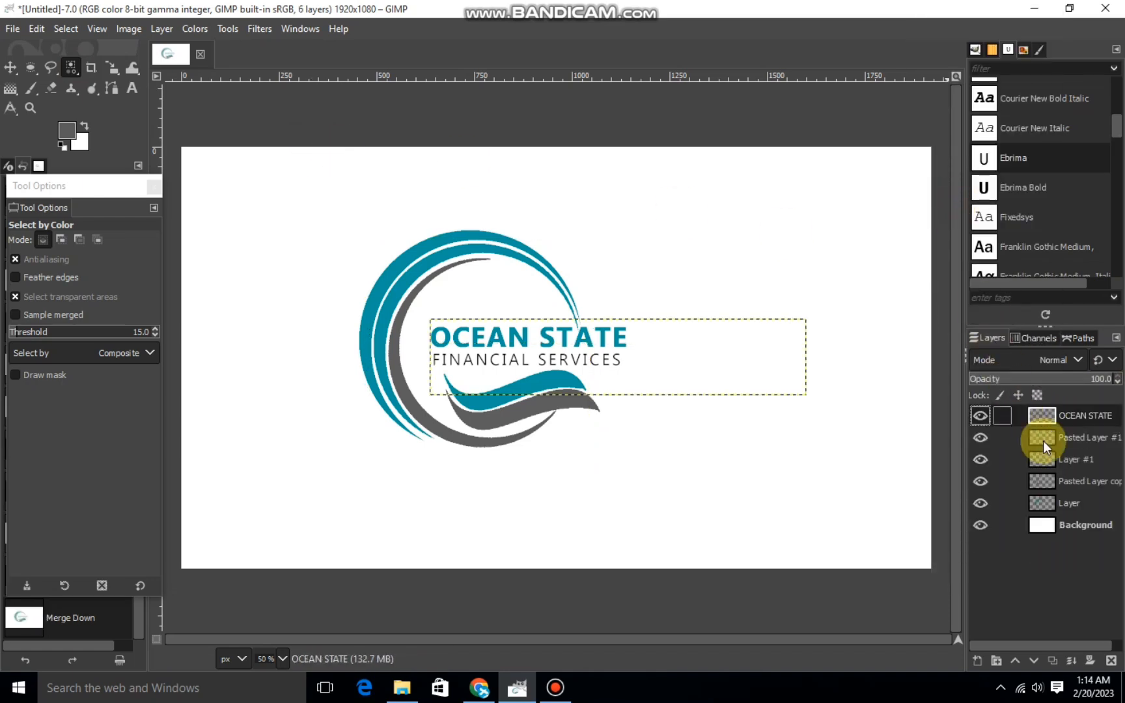
{"action": "right_click", "coordinate": [1053, 422]}
{"action": "left_click", "coordinate": [970, 199]}
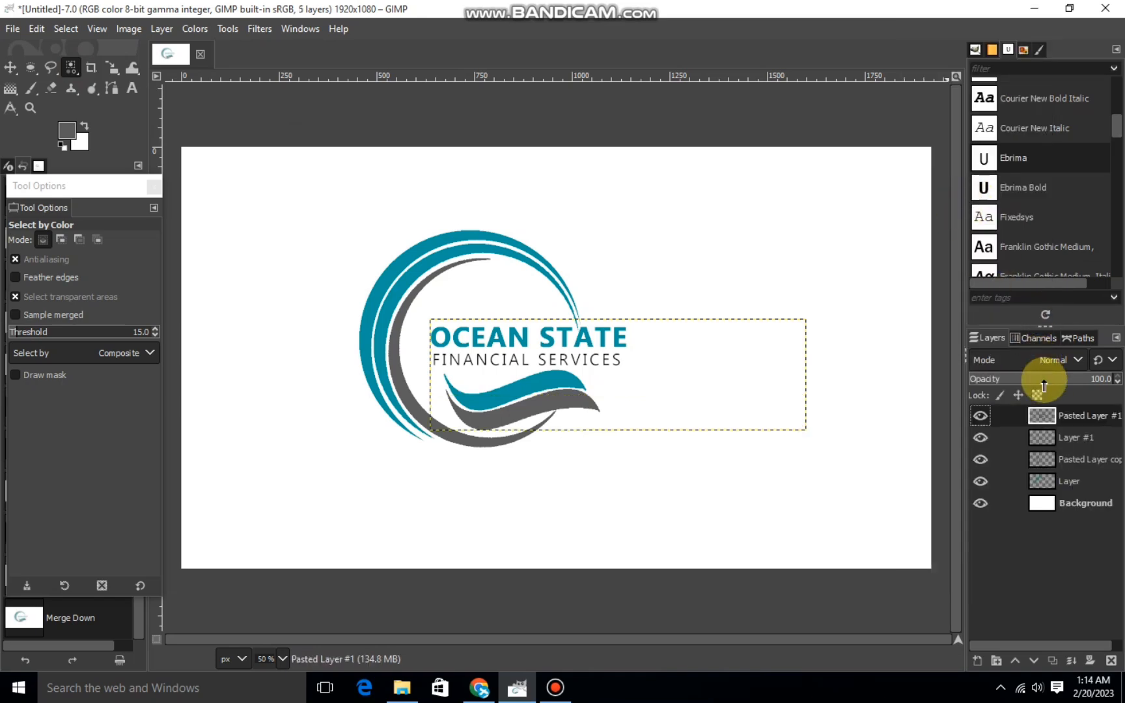
{"action": "right_click", "coordinate": [1039, 416]}
{"action": "left_click", "coordinate": [953, 201]}
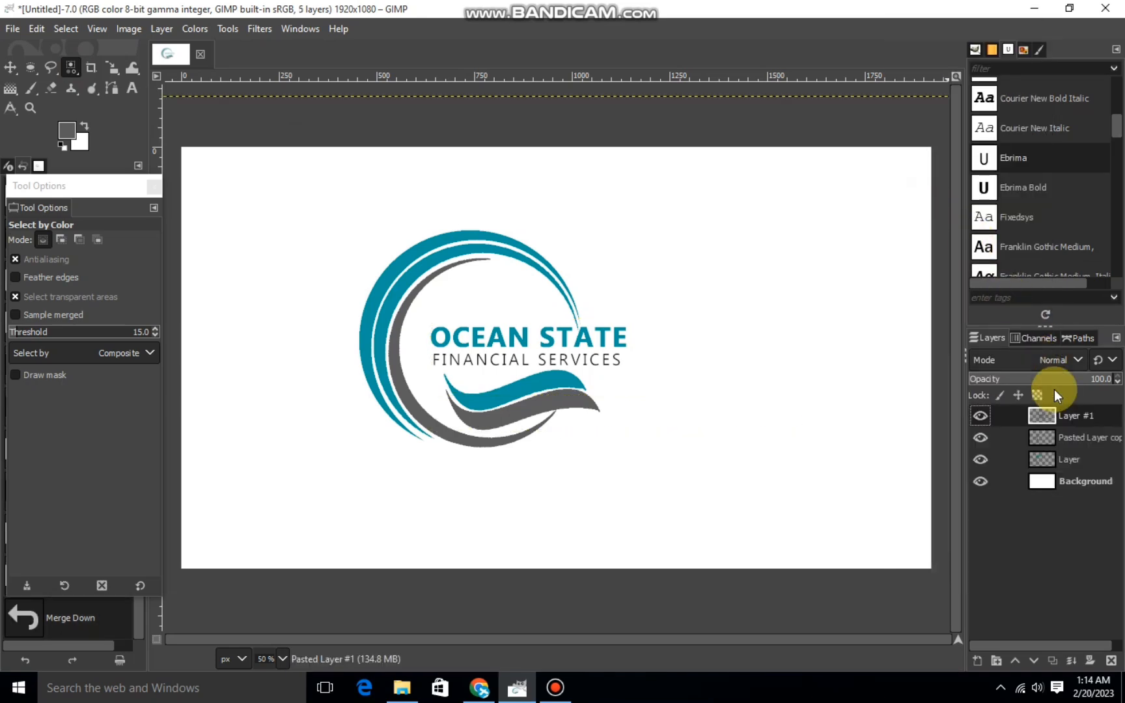
{"action": "right_click", "coordinate": [1055, 414]}
{"action": "right_click", "coordinate": [1048, 422]}
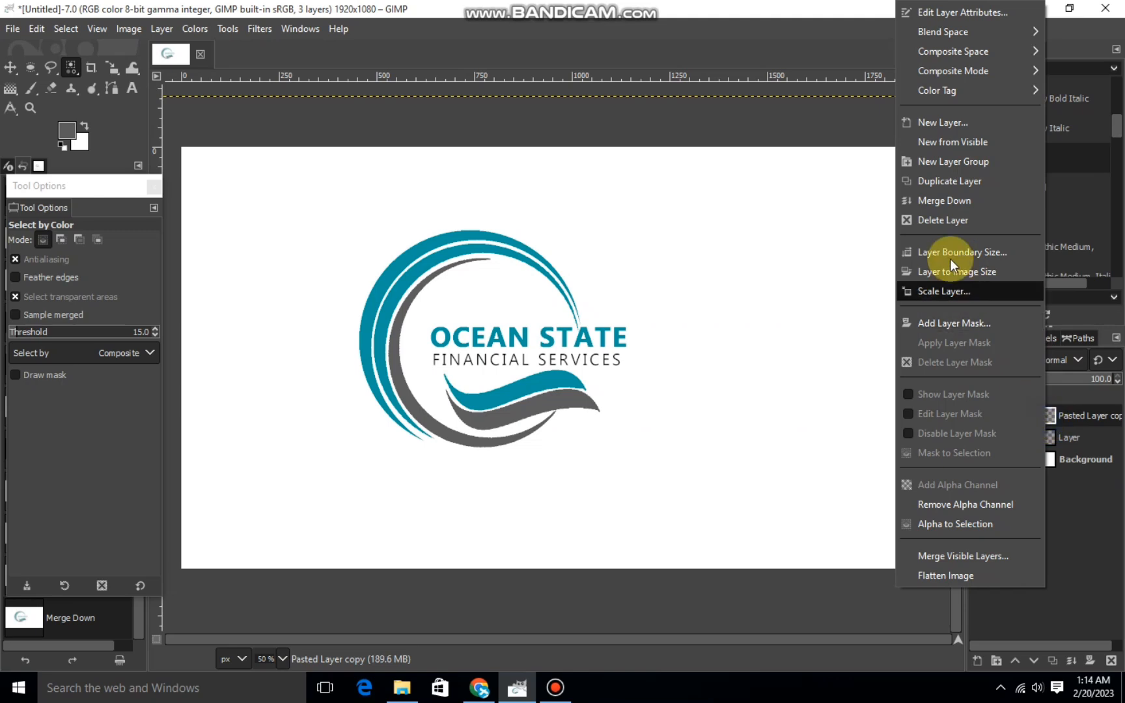
{"action": "left_click", "coordinate": [937, 200]}
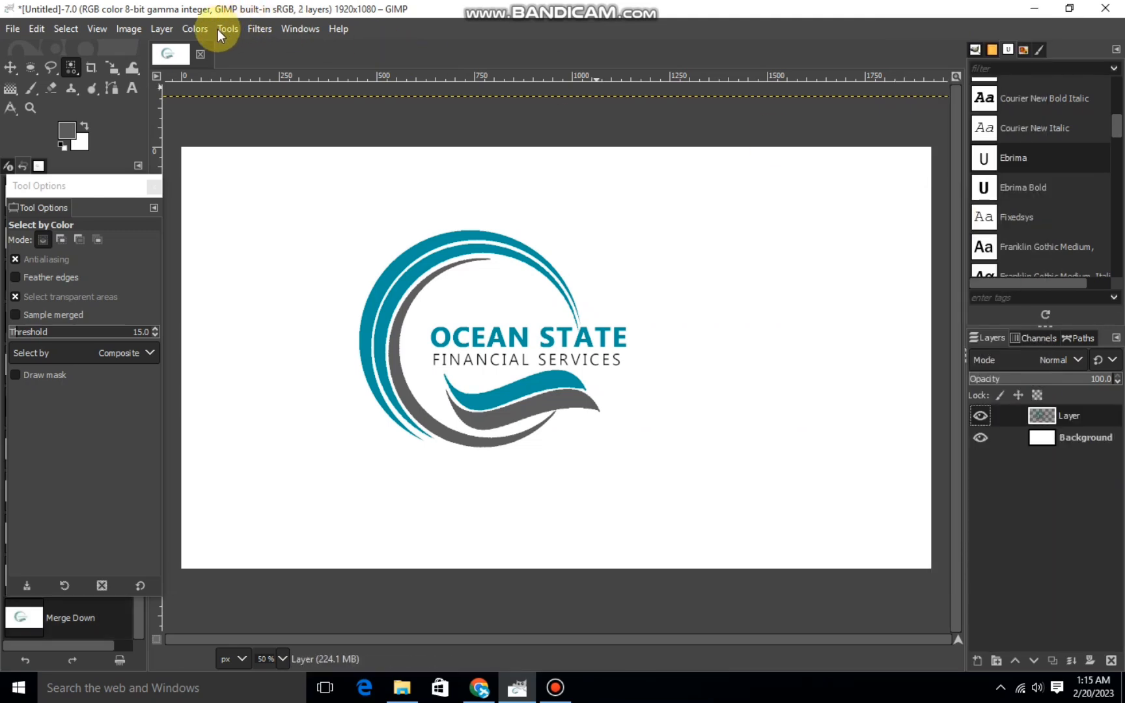
Apply a Drop Shadow to the merged logo with X -8, Y -3.613, blur radius 3.01 and opacity 0.994.
{"action": "left_click", "coordinate": [259, 29]}
{"action": "mouse_move", "coordinate": [298, 199]}
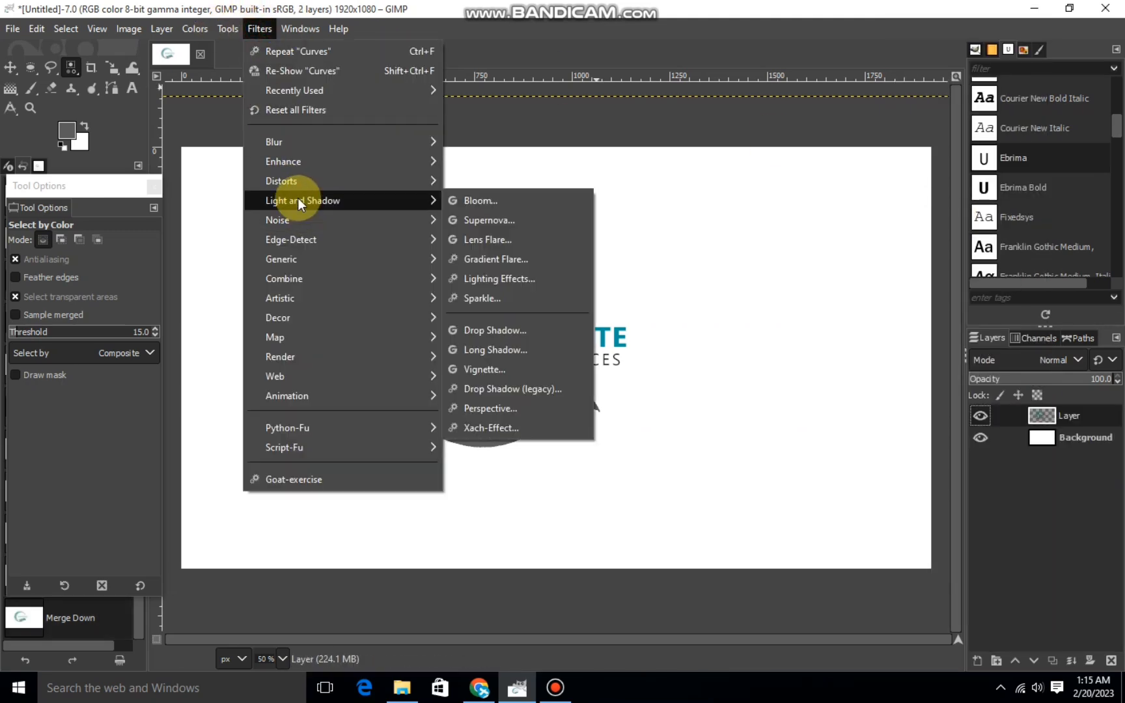
{"action": "left_click", "coordinate": [479, 332]}
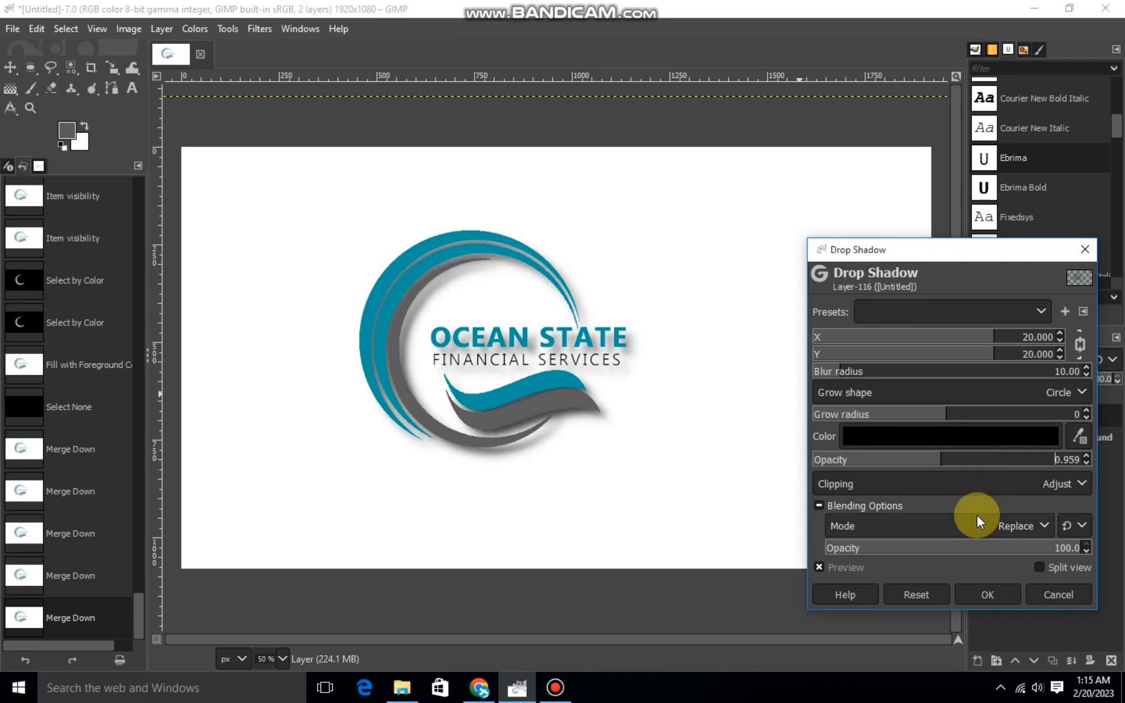
{"action": "left_click", "coordinate": [911, 366]}
{"action": "left_click_drag", "start_coordinate": [1008, 337], "coordinate": [927, 360]}
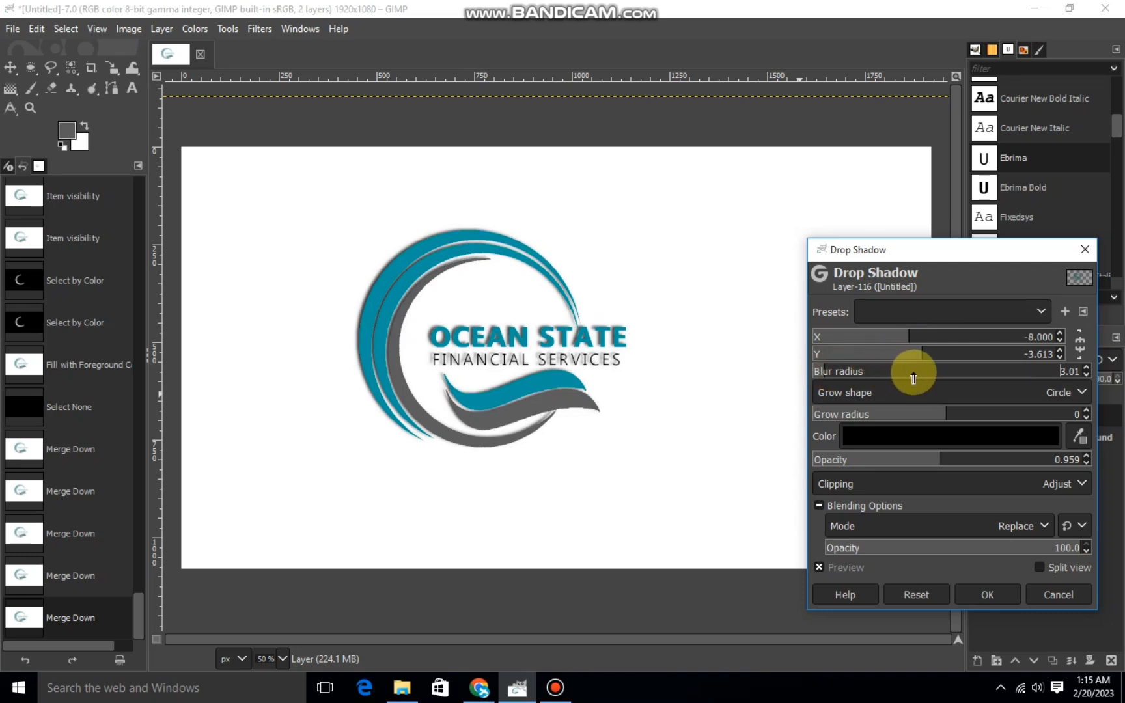
{"action": "left_click_drag", "start_coordinate": [946, 461], "coordinate": [942, 461]}
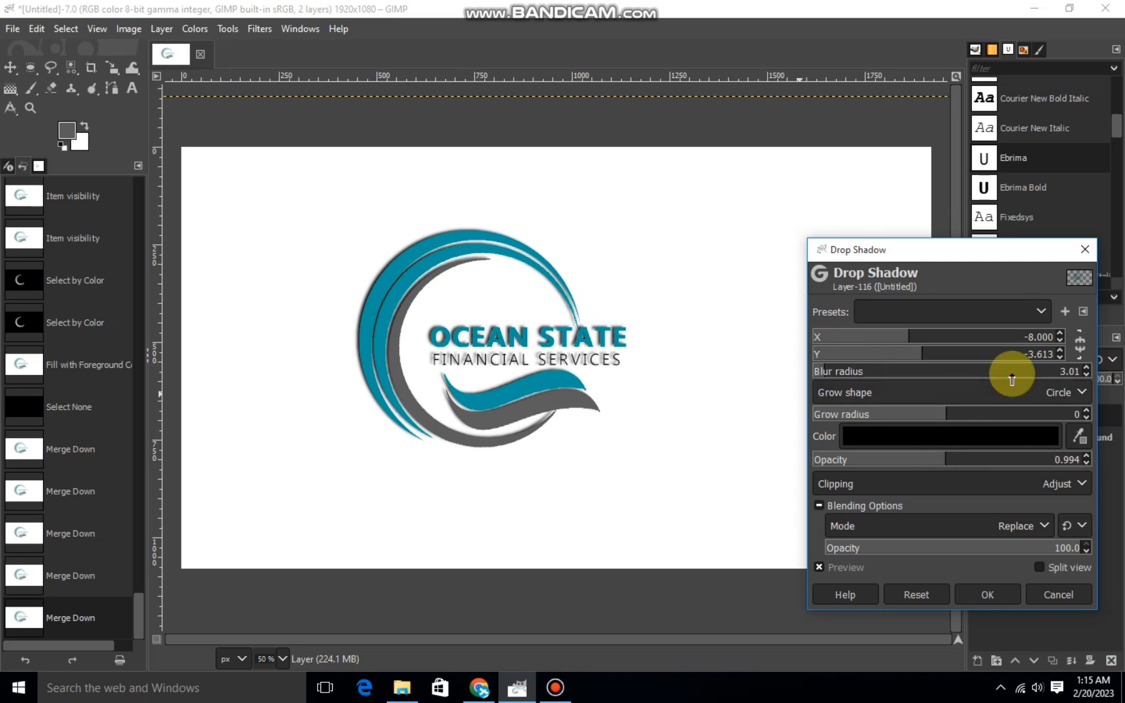
{"action": "left_click", "coordinate": [989, 594]}
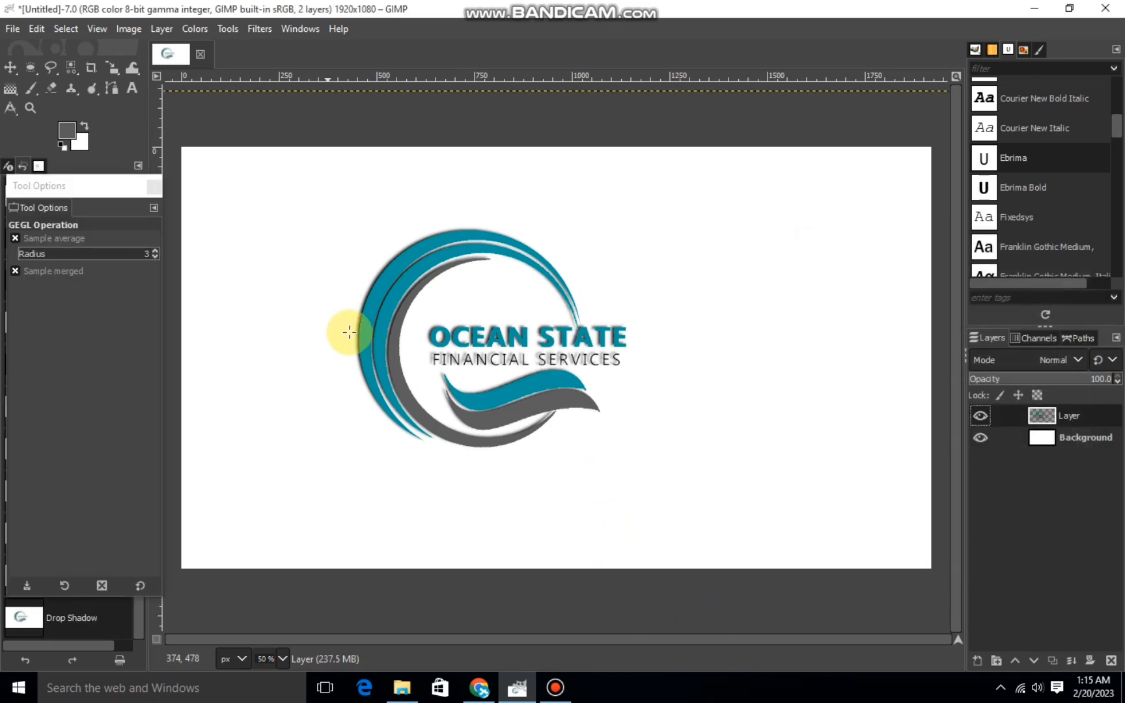
Add a new layer above the logo and choose the FG to BG (RGB) gradient for the Gradient tool.
{"action": "left_click", "coordinate": [978, 659]}
{"action": "left_click", "coordinate": [994, 647]}
{"action": "key", "text": "g"}
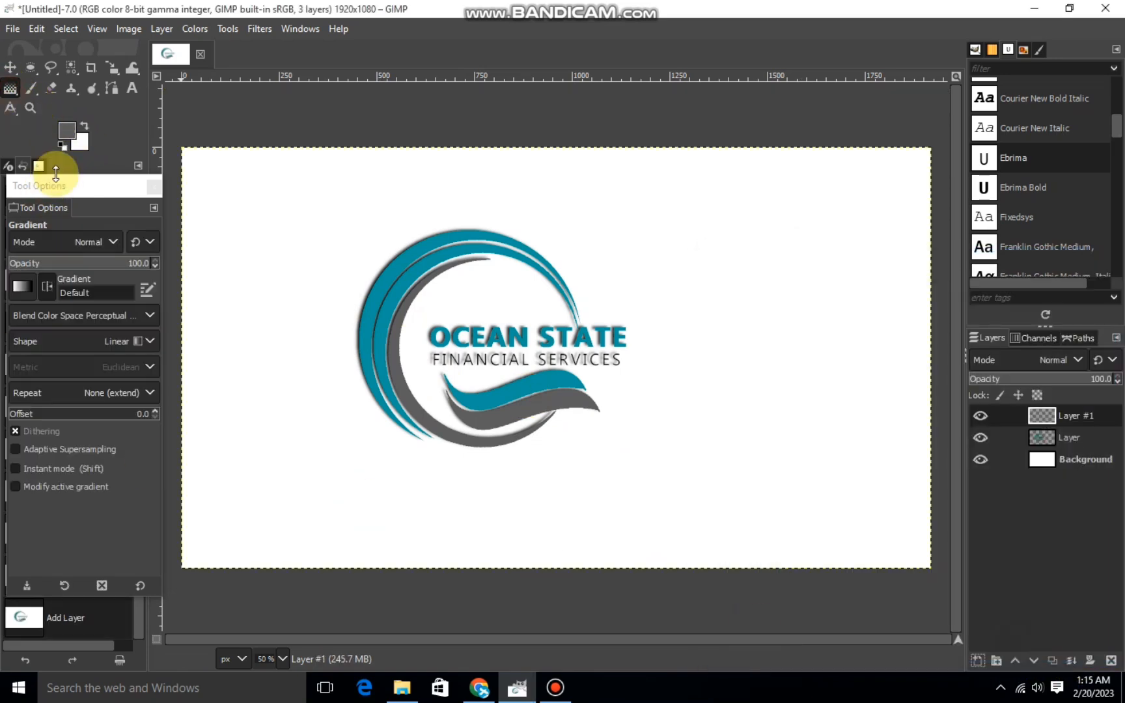
{"action": "left_click", "coordinate": [26, 284]}
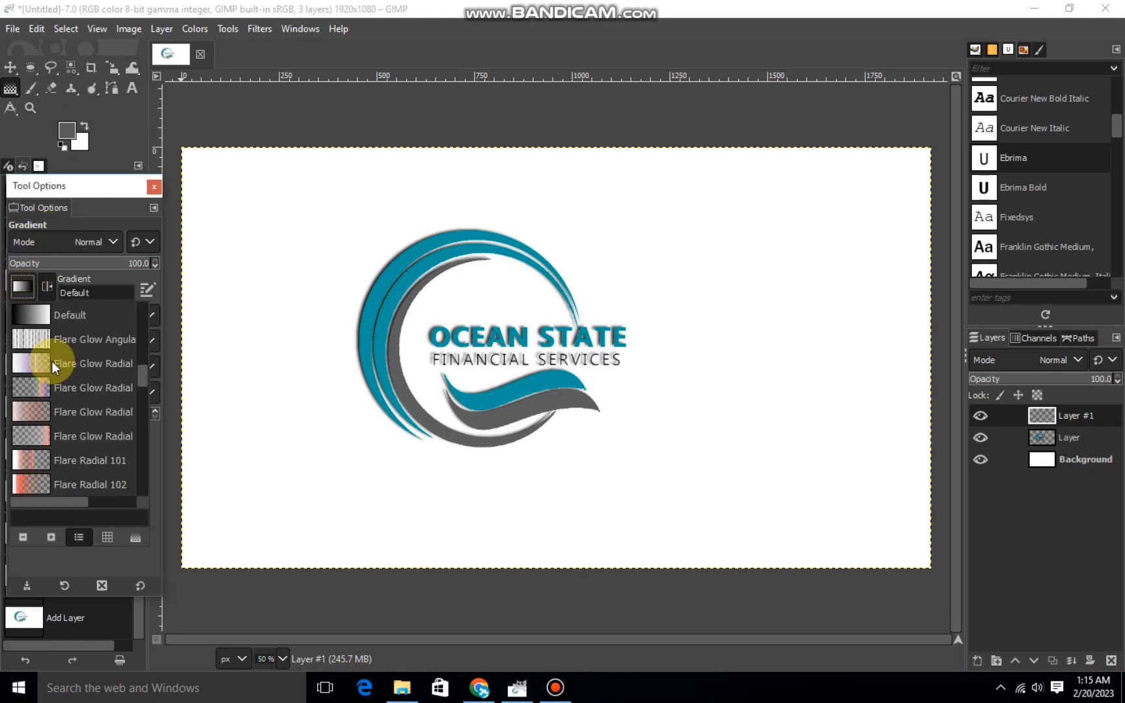
{"action": "left_click_drag", "start_coordinate": [139, 375], "coordinate": [144, 302]}
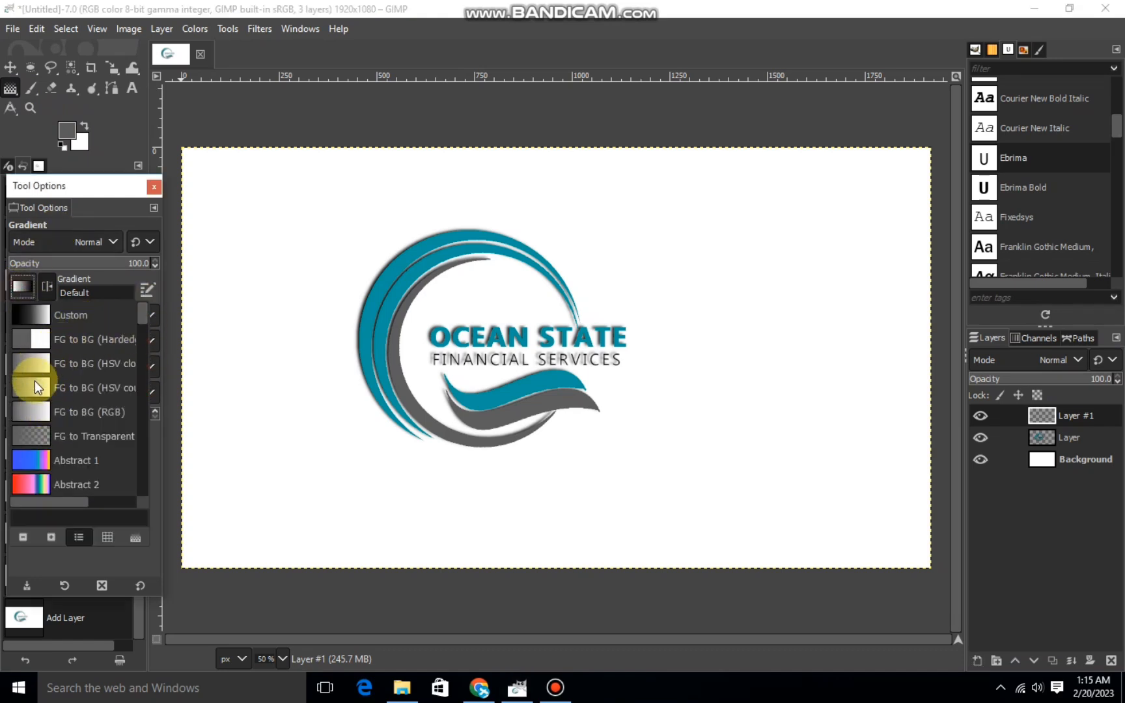
{"action": "left_click", "coordinate": [37, 412]}
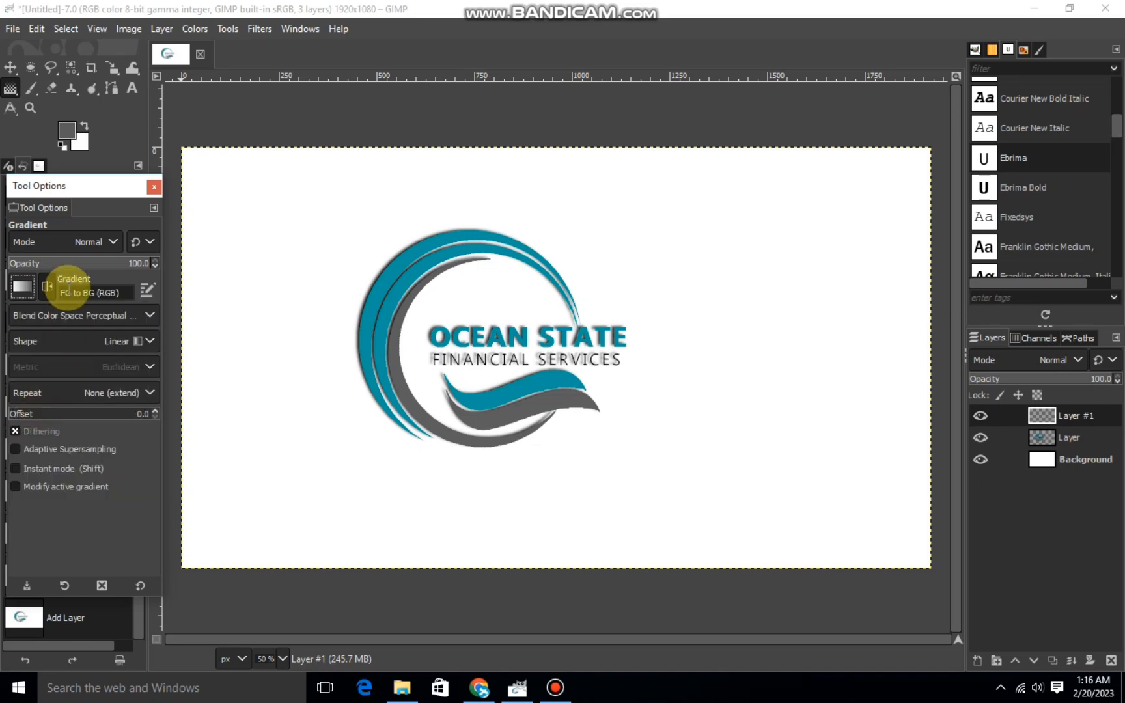
Set the foreground color to dark grey 3e3d3d and switch to the FG to BG (HSV counter-clockwise) gradient.
{"action": "left_click", "coordinate": [67, 136]}
{"action": "left_click", "coordinate": [20, 170]}
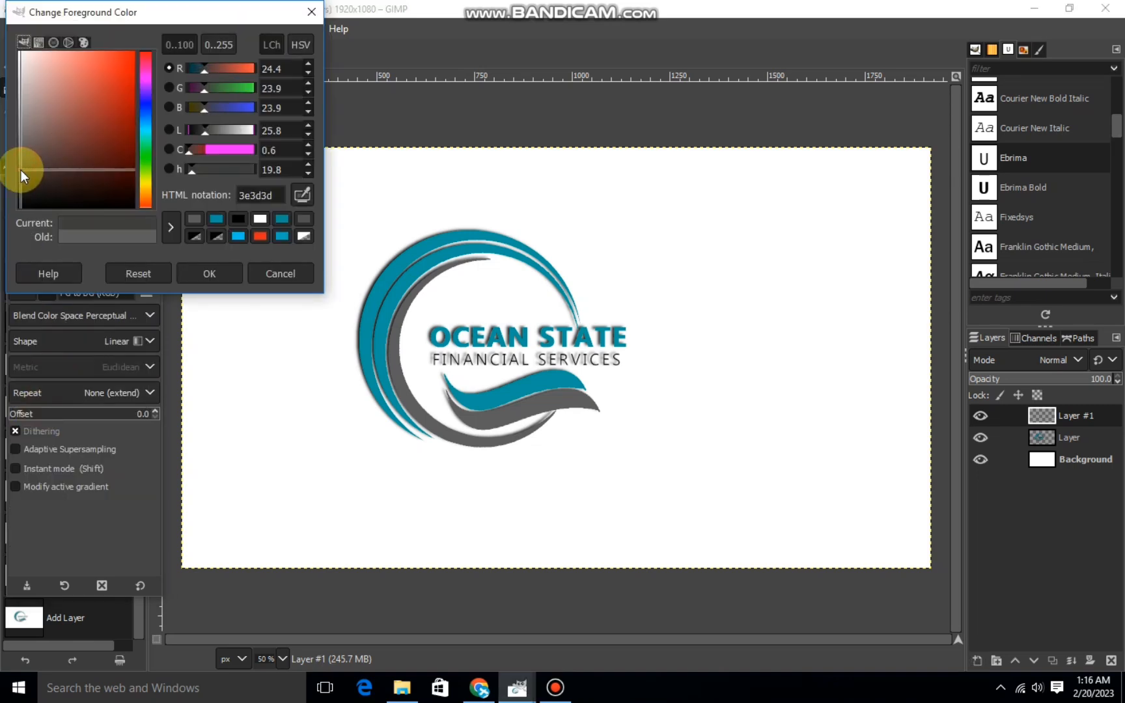
{"action": "left_click", "coordinate": [193, 272]}
{"action": "left_click", "coordinate": [25, 285]}
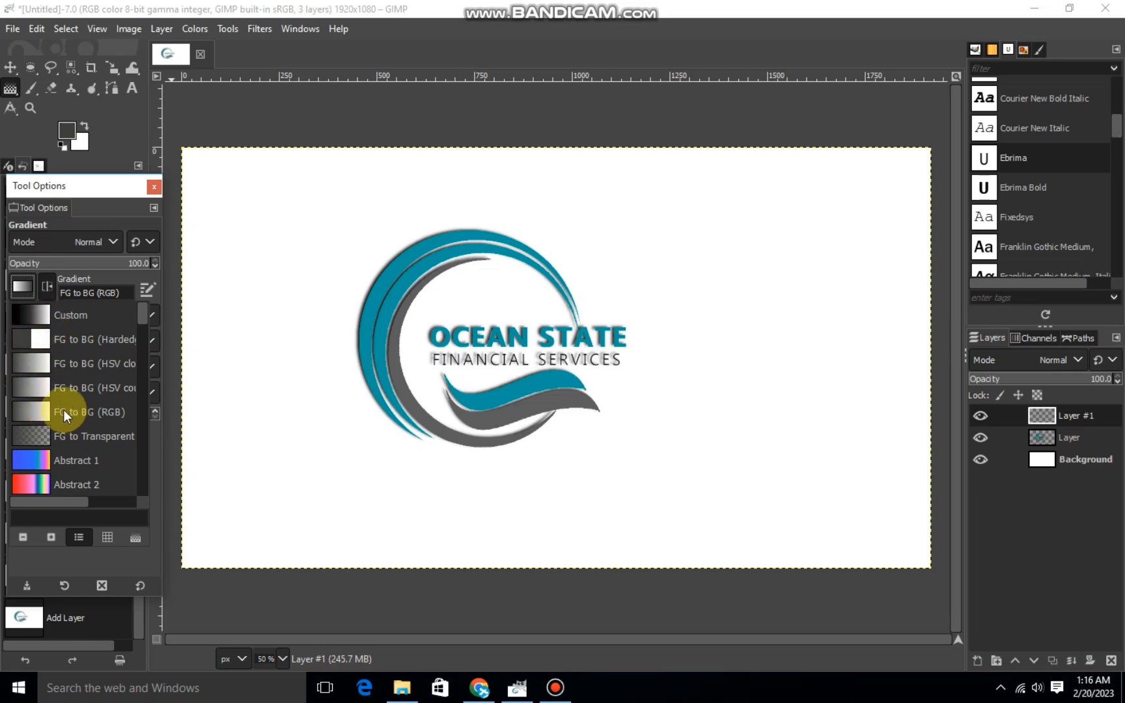
{"action": "left_click", "coordinate": [39, 389]}
{"action": "left_click", "coordinate": [24, 287]}
{"action": "left_click", "coordinate": [24, 286]}
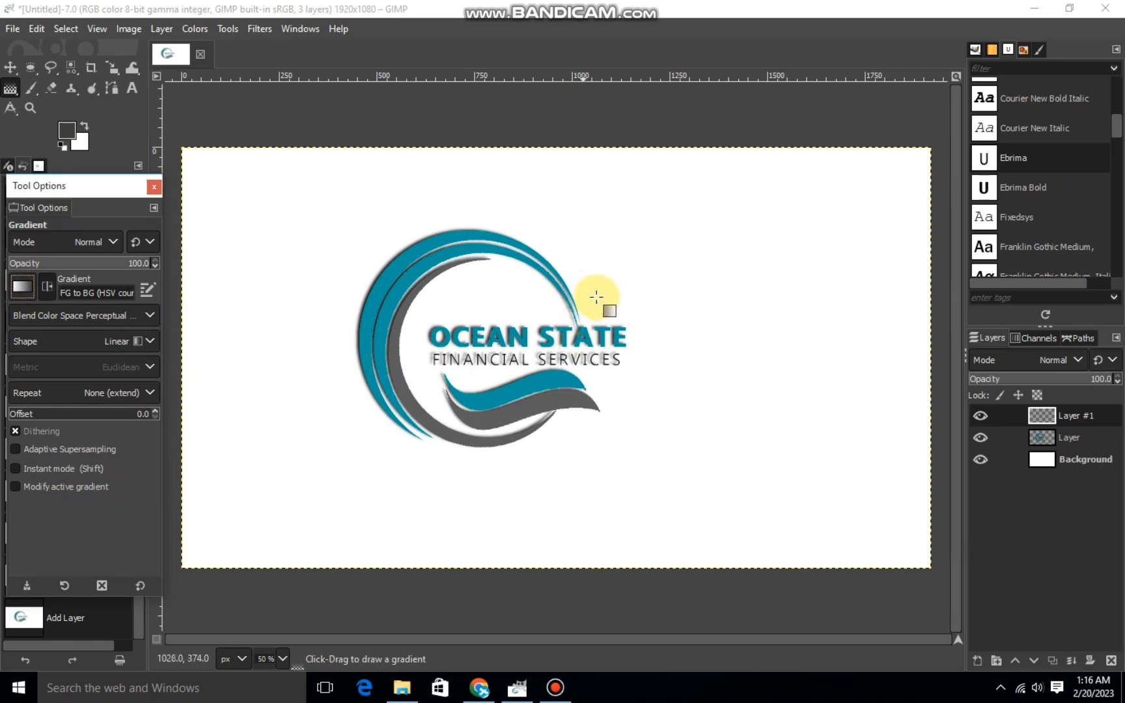
Draw a linear gradient across the new layer from about X 644, Y 334 to about X 1298, Y 302.
{"action": "left_click_drag", "start_coordinate": [586, 289], "coordinate": [687, 256]}
{"action": "left_click_drag", "start_coordinate": [527, 306], "coordinate": [432, 278]}
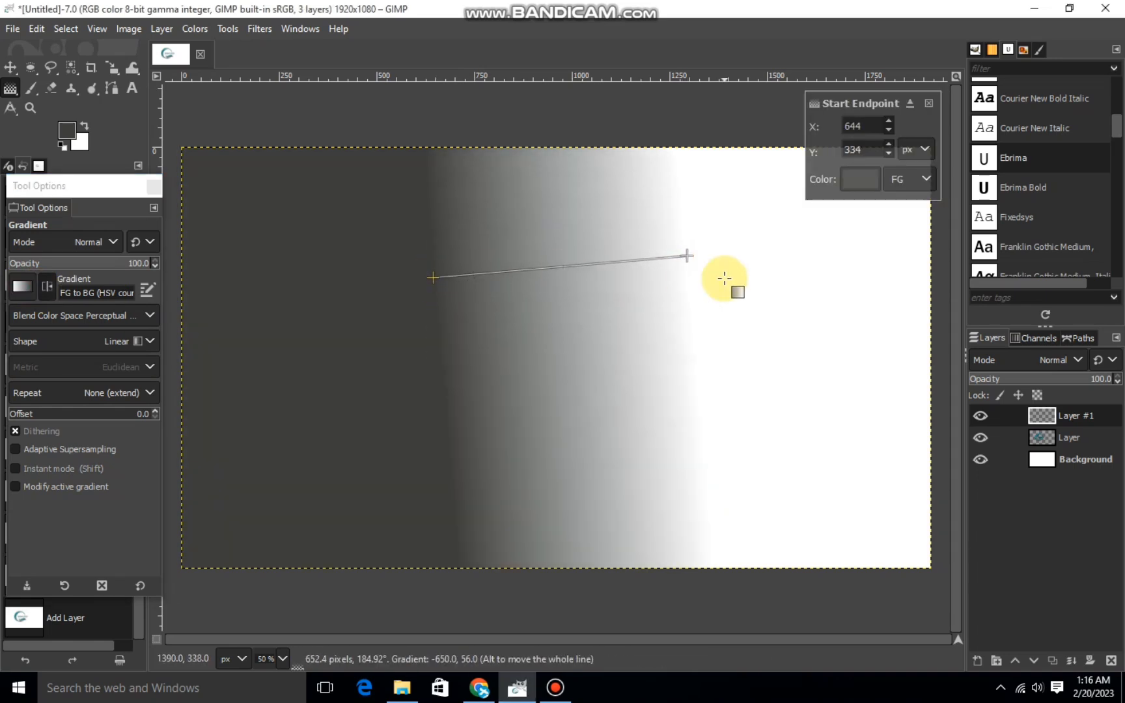
{"action": "left_click_drag", "start_coordinate": [686, 255], "coordinate": [689, 265]}
Reduce the gradient layer's opacity to about 62.7 and move both gradient endpoints, placing the end at about X 924, Y 322.
{"action": "left_click_drag", "start_coordinate": [1118, 383], "coordinate": [1049, 381]}
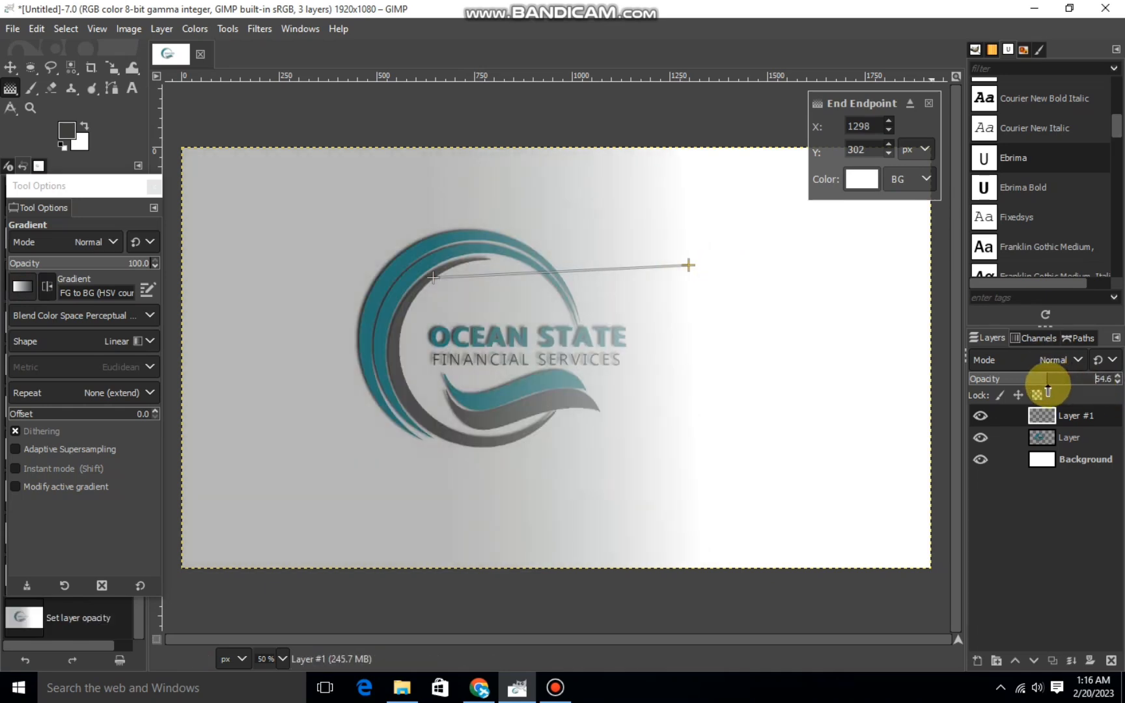
{"action": "left_click_drag", "start_coordinate": [435, 282], "coordinate": [370, 274]}
{"action": "left_click_drag", "start_coordinate": [688, 265], "coordinate": [553, 274]}
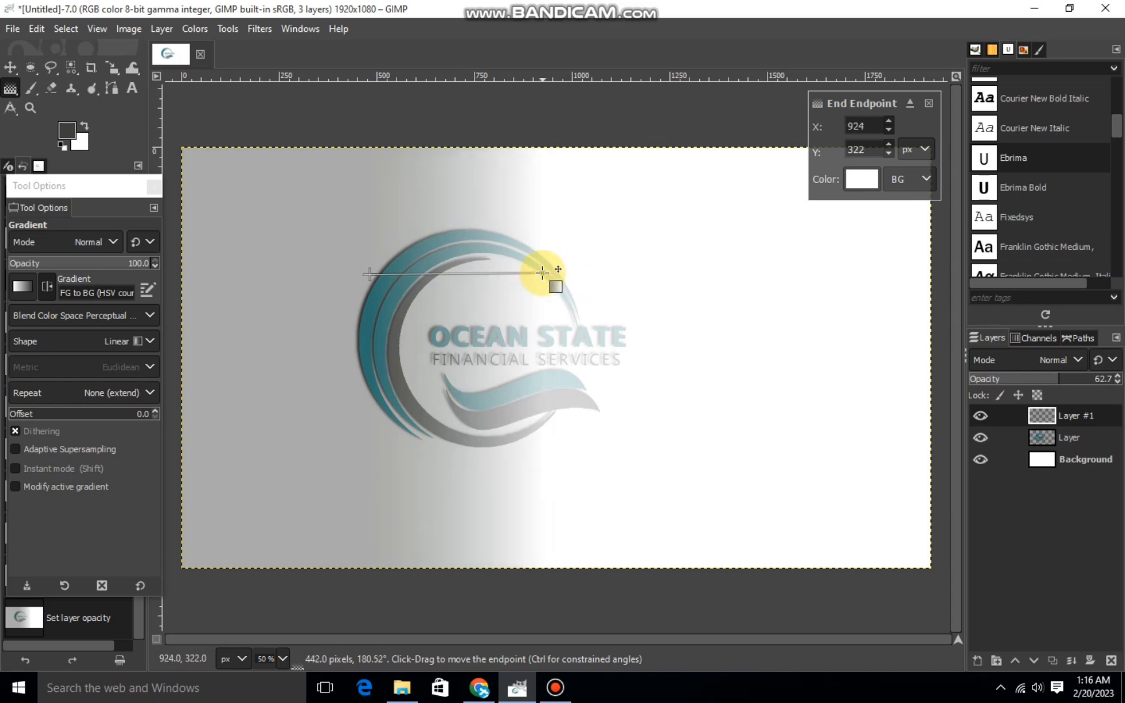
Raise the gradient layer's opacity to 100, finalize the gradient, and set the layer's blend mode to Overlay.
{"action": "left_click", "coordinate": [1108, 376]}
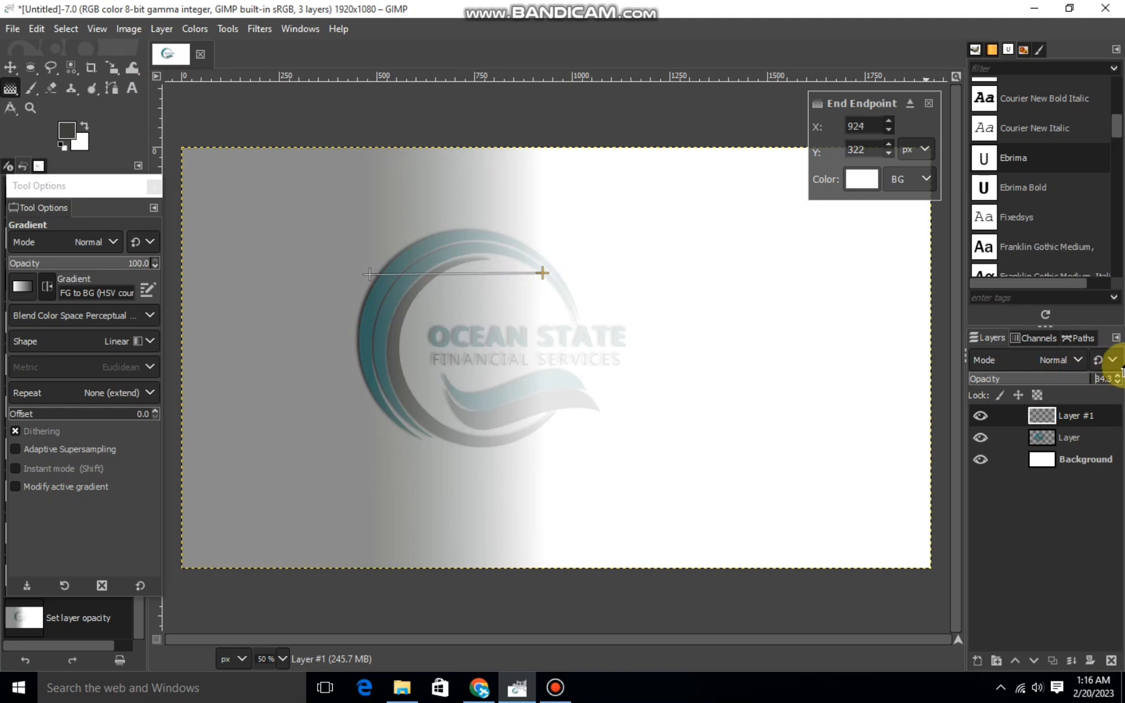
{"action": "left_click", "coordinate": [10, 67]}
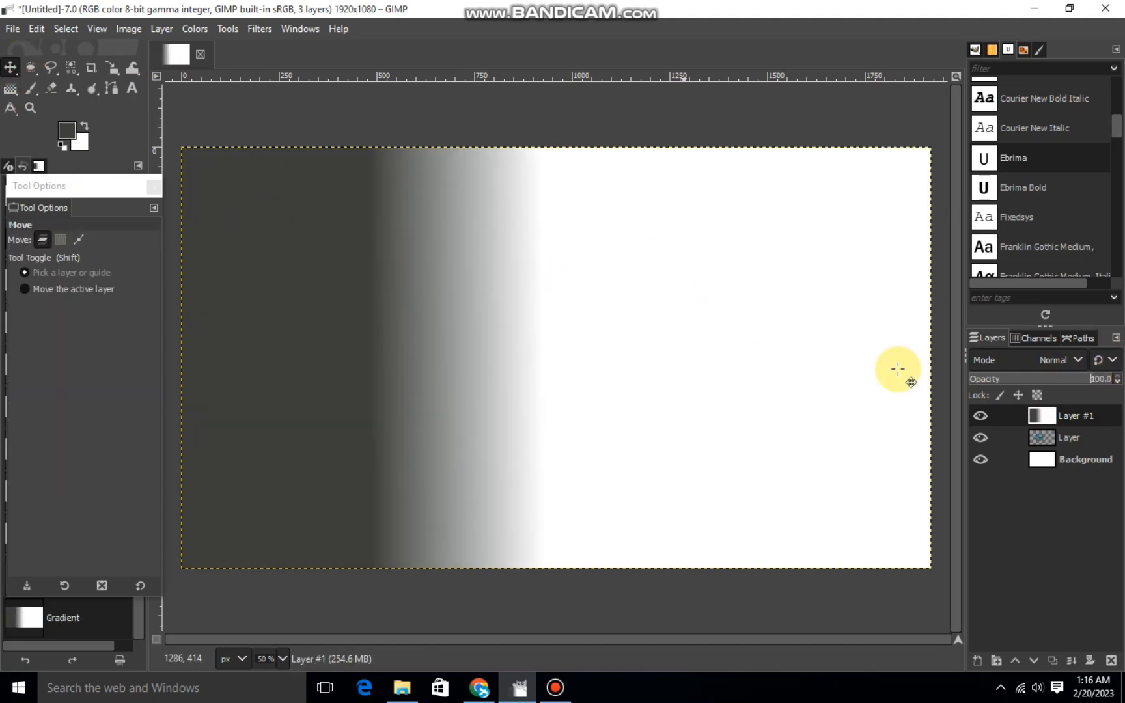
{"action": "left_click", "coordinate": [1078, 360]}
{"action": "left_click", "coordinate": [1073, 339]}
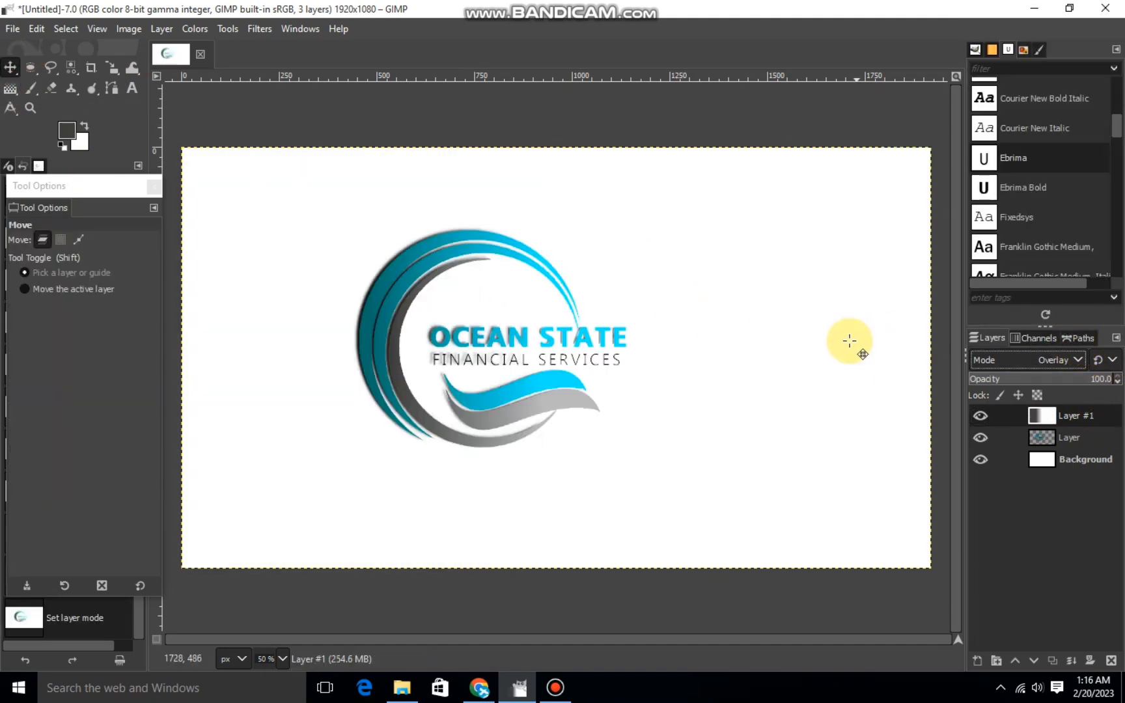
Merge the gradient layer down into the logo layer and toggle the merged layer's visibility to check the shading.
{"action": "right_click", "coordinate": [1073, 417]}
{"action": "left_click", "coordinate": [970, 202]}
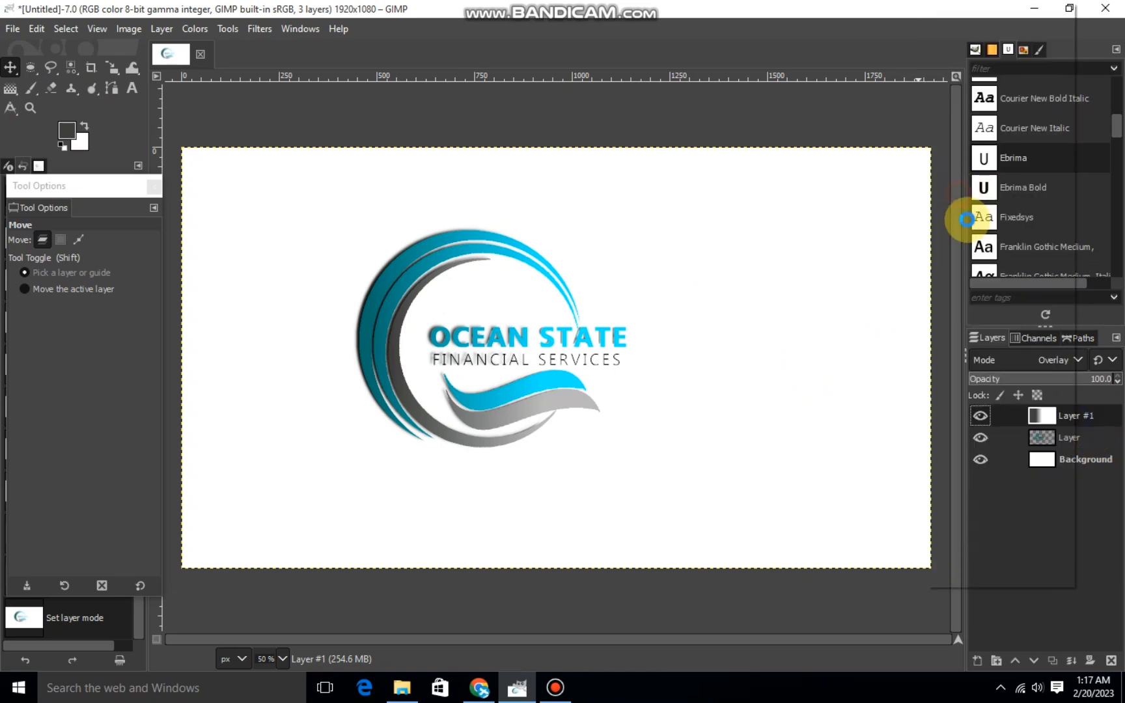
{"action": "left_click", "coordinate": [979, 415]}
{"action": "left_click", "coordinate": [980, 415]}
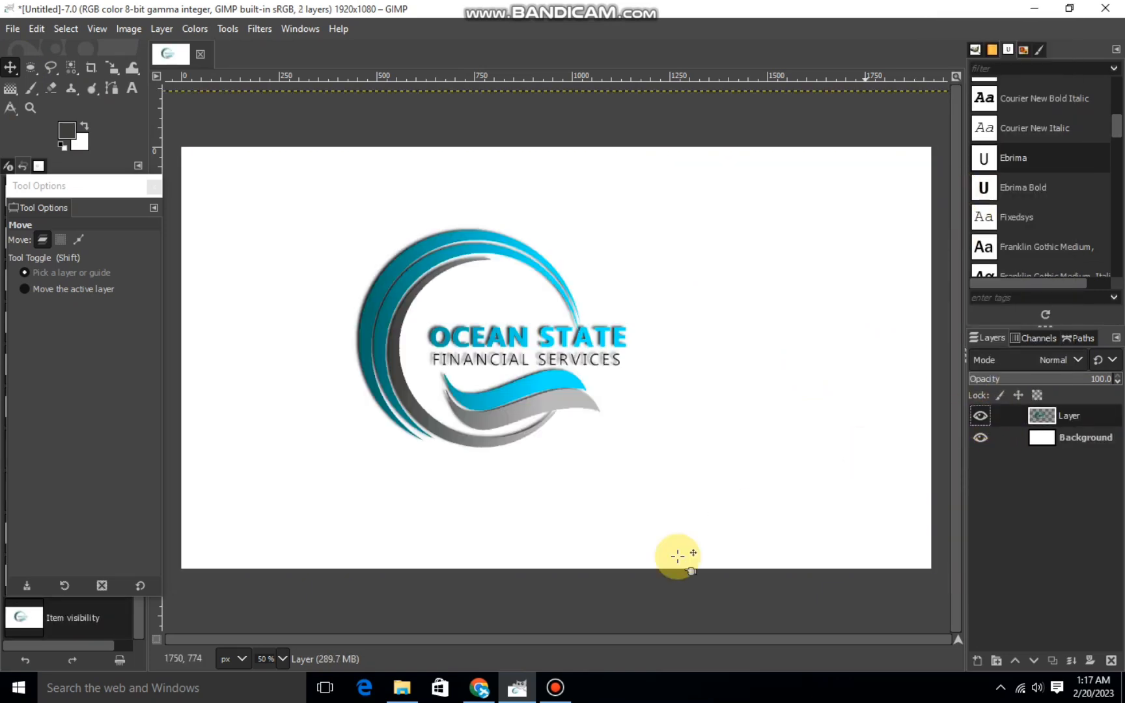
Bring the dark office photo 3b2d9987feec960d6a73c0e4da5d2ef9.jpg from File Explorer into the logo image as a new layer.
{"action": "mouse_move", "coordinate": [402, 686]}
{"action": "left_click", "coordinate": [400, 625]}
{"action": "left_click_drag", "start_coordinate": [194, 136], "coordinate": [371, 410]}
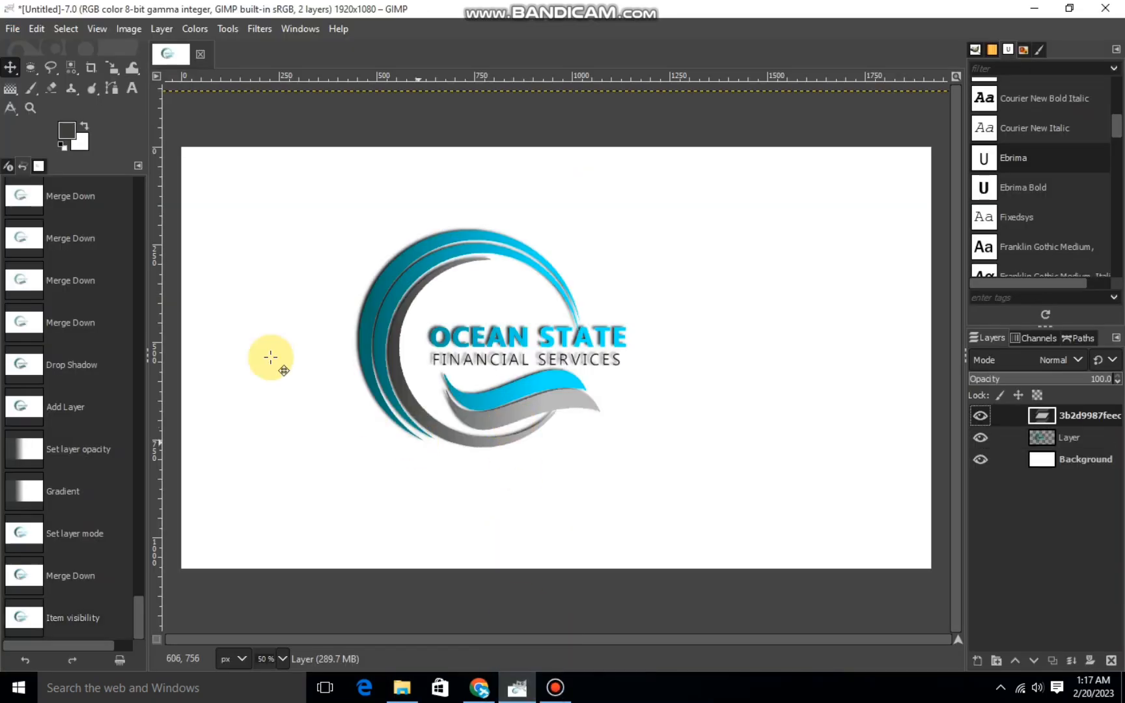
Scale the office photo layer to 1960 x 1470 px to cover the canvas and move it beneath the logo layer.
{"action": "left_click_drag", "start_coordinate": [319, 247], "coordinate": [131, 222]}
{"action": "left_click_drag", "start_coordinate": [690, 382], "coordinate": [887, 408]}
{"action": "left_click", "coordinate": [922, 196]}
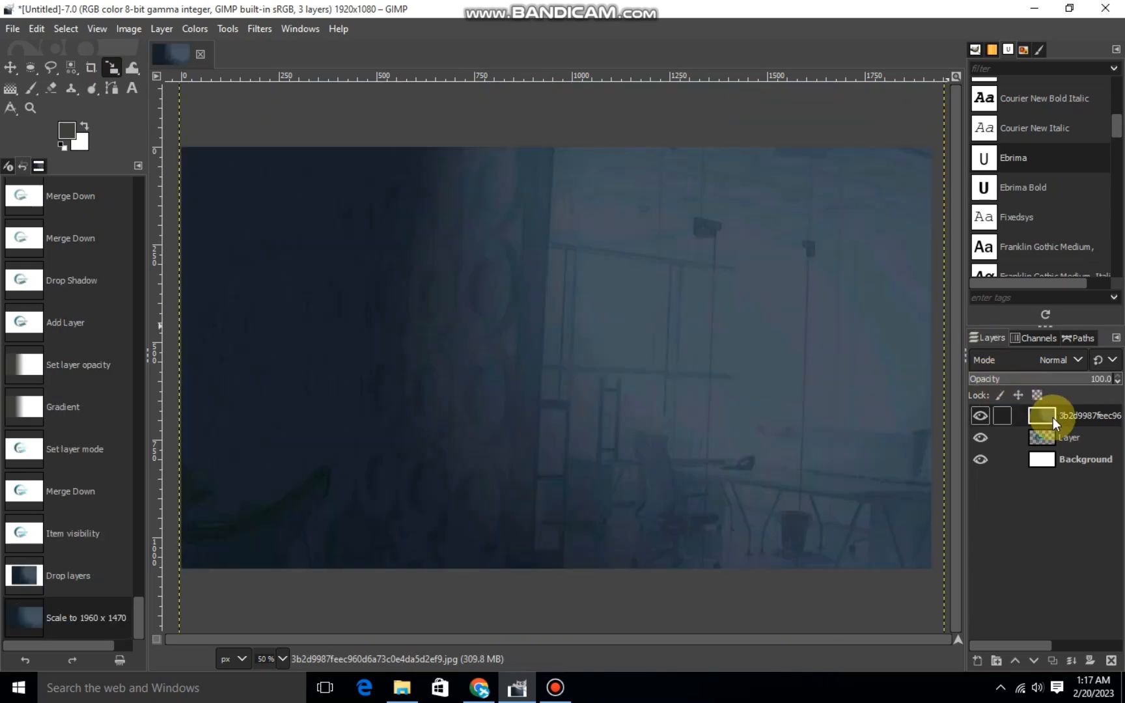
{"action": "left_click_drag", "start_coordinate": [1053, 417], "coordinate": [1057, 442]}
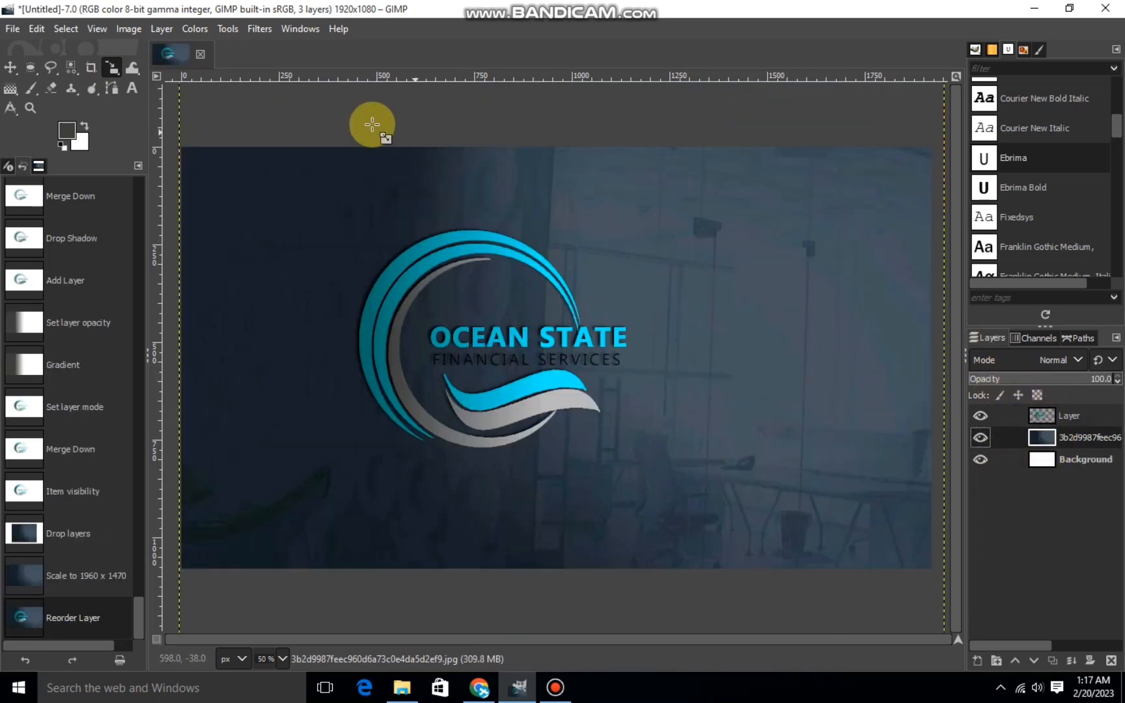
Shift the logo layer slightly right toward the canvas centre with the Scale tool and apply it at 2386 x 1404 px.
{"action": "left_click", "coordinate": [112, 67]}
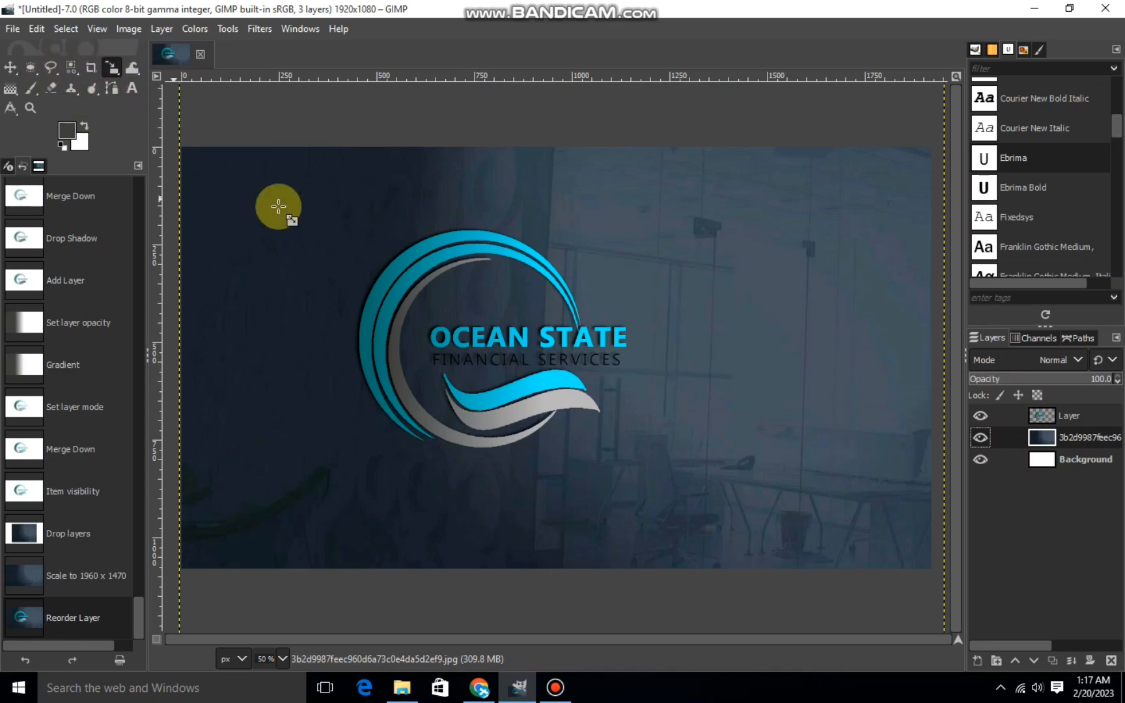
{"action": "left_click", "coordinate": [540, 382]}
{"action": "left_click", "coordinate": [1079, 419]}
{"action": "left_click", "coordinate": [728, 386]}
{"action": "left_click_drag", "start_coordinate": [572, 370], "coordinate": [605, 373]}
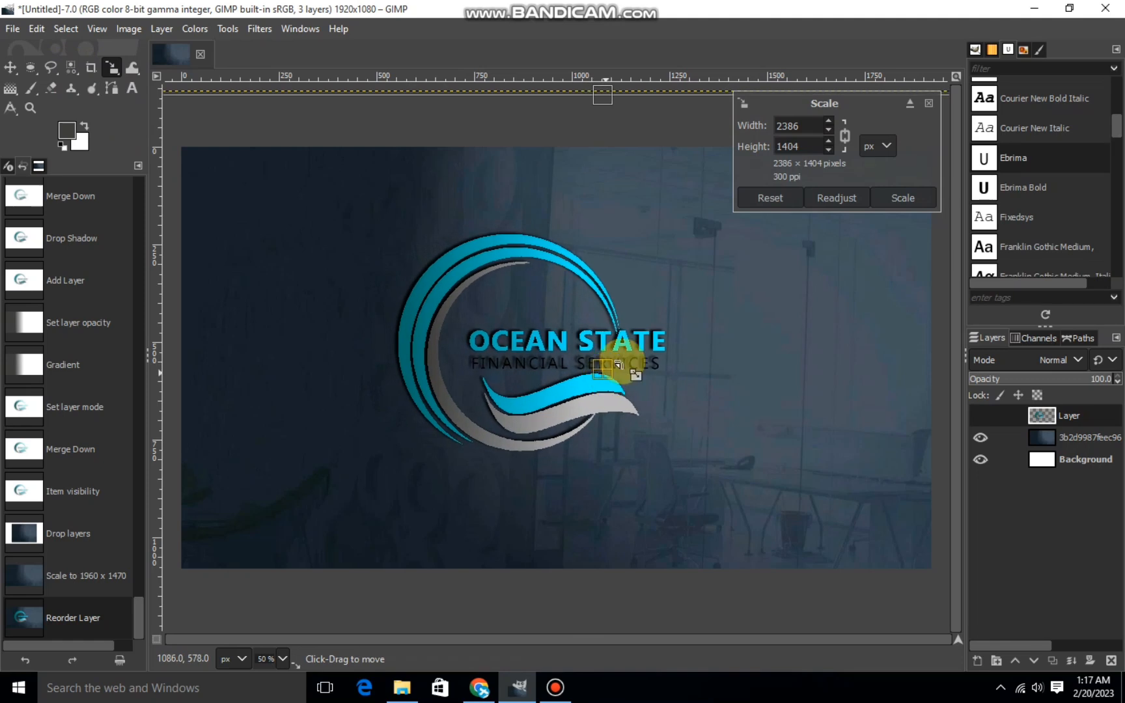
{"action": "left_click", "coordinate": [903, 197]}
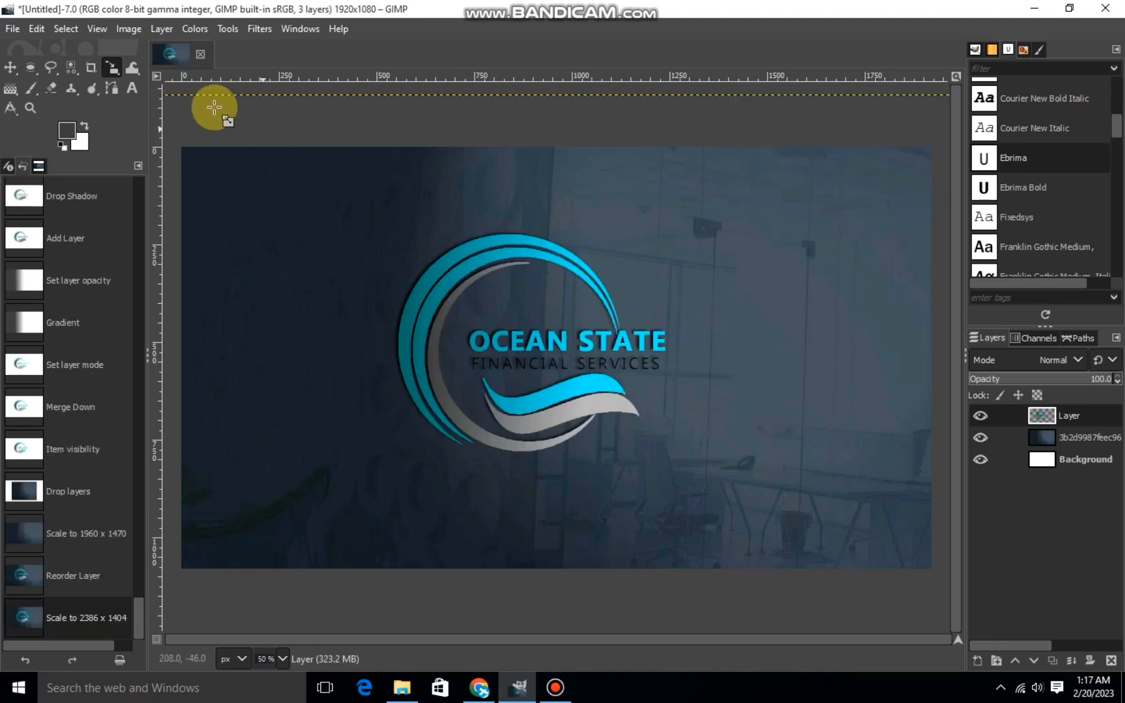
Darken the logo layer with a smooth Curves adjustment on the Value channel, using a point at input 121, output 90.
{"action": "left_click", "coordinate": [186, 28]}
{"action": "left_click", "coordinate": [208, 227]}
{"action": "left_click_drag", "start_coordinate": [790, 464], "coordinate": [857, 432]}
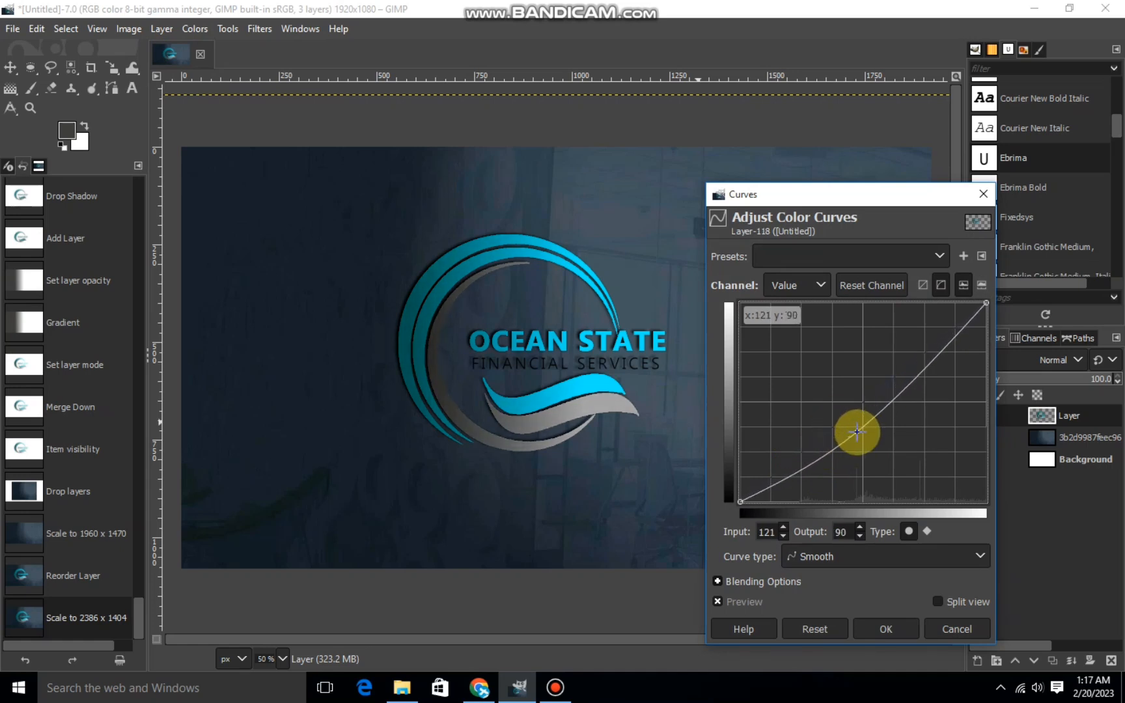
{"action": "left_click", "coordinate": [885, 629]}
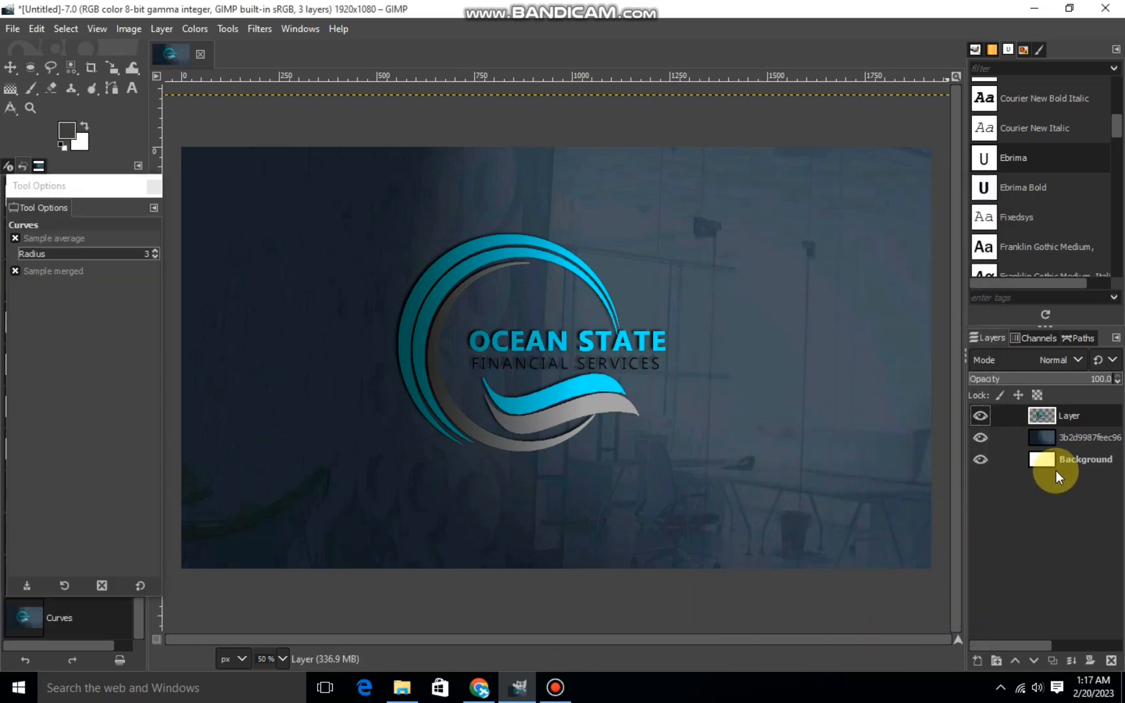